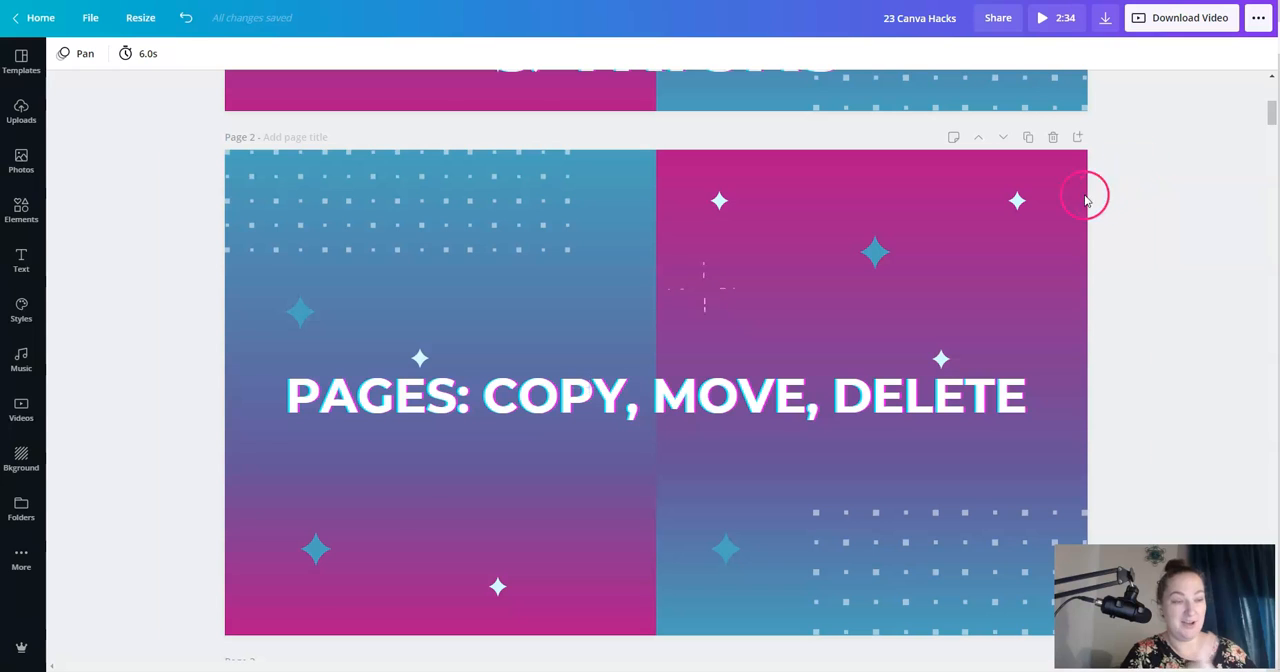
- Duplicate the "Pages: Copy, Move, Delete" page and delete the extra copy
left_click(1027, 140)
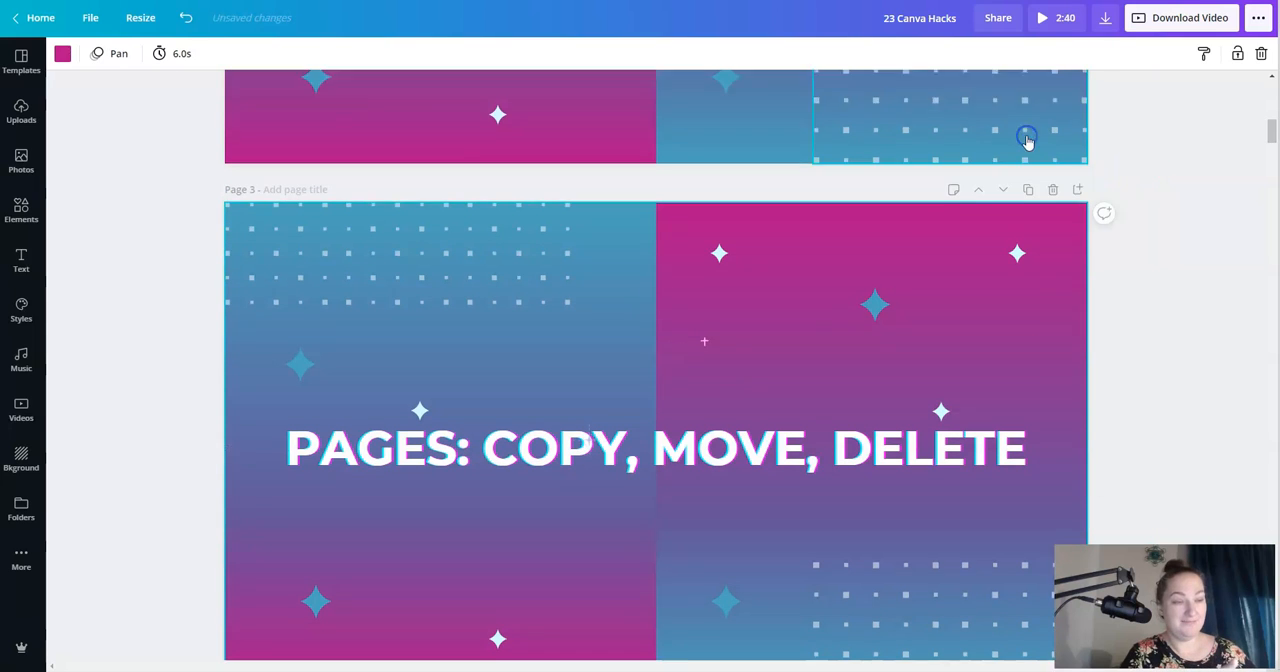
left_click(1053, 140)
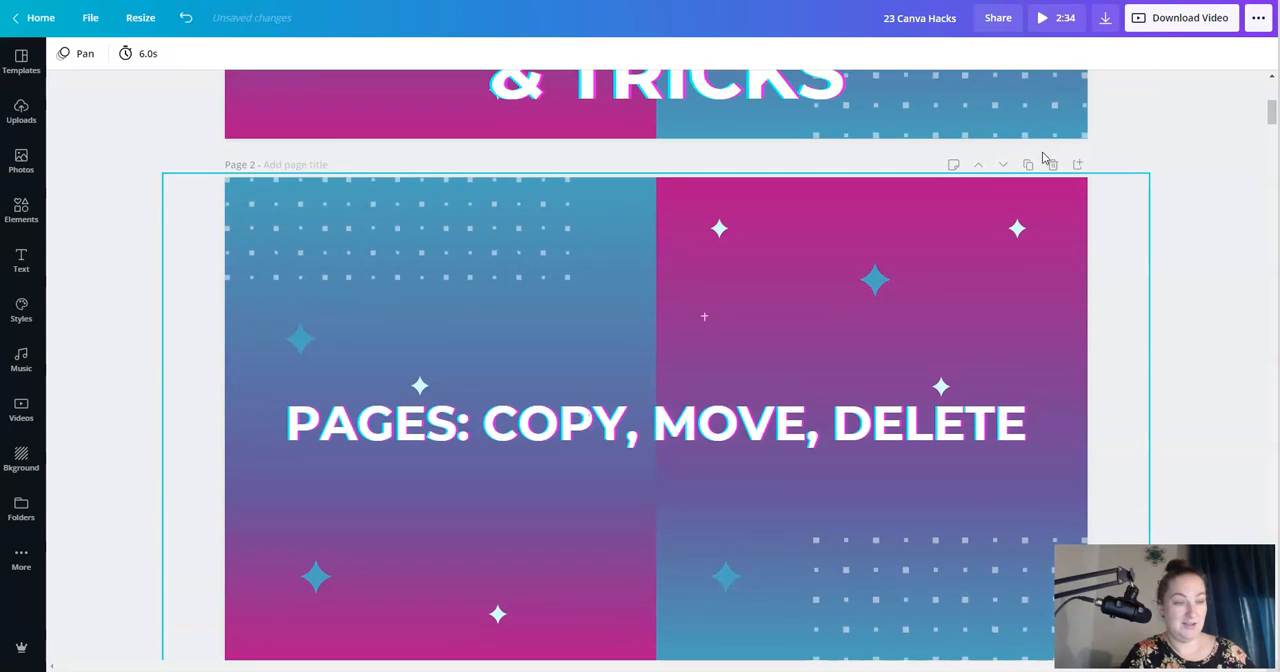
- Move the "Pages: Copy, Move, Delete" page up one position and back down again
scroll(1042, 158, "up", 1)
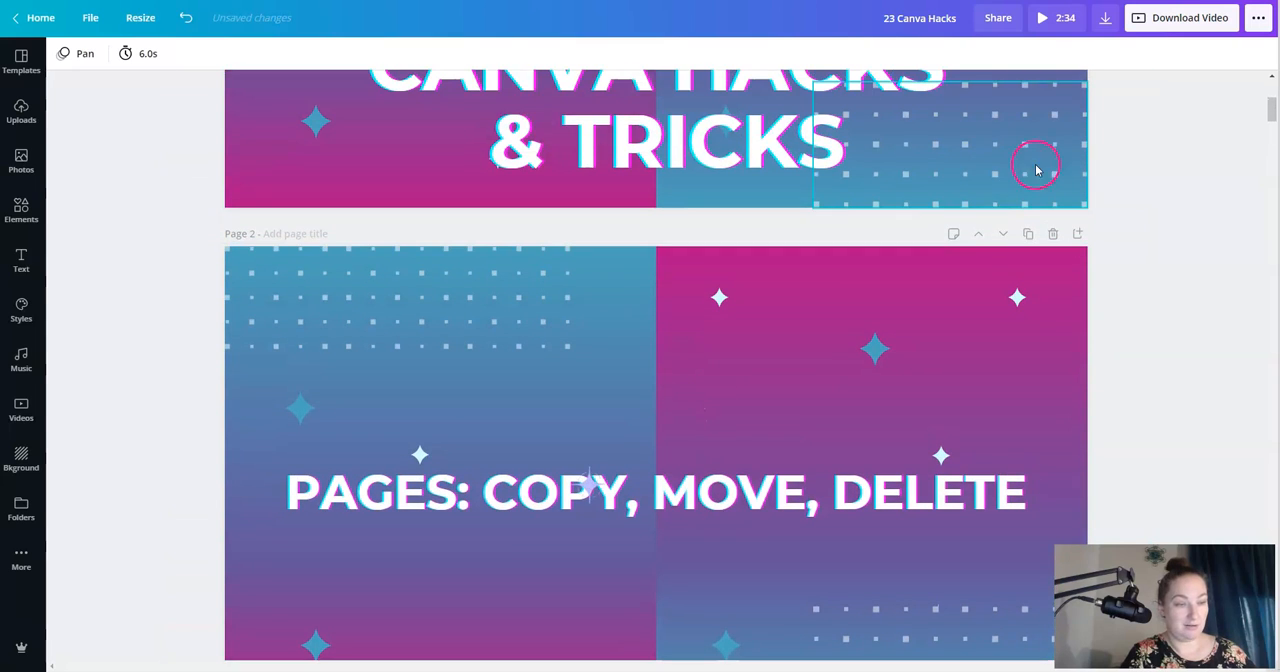
left_click(980, 237)
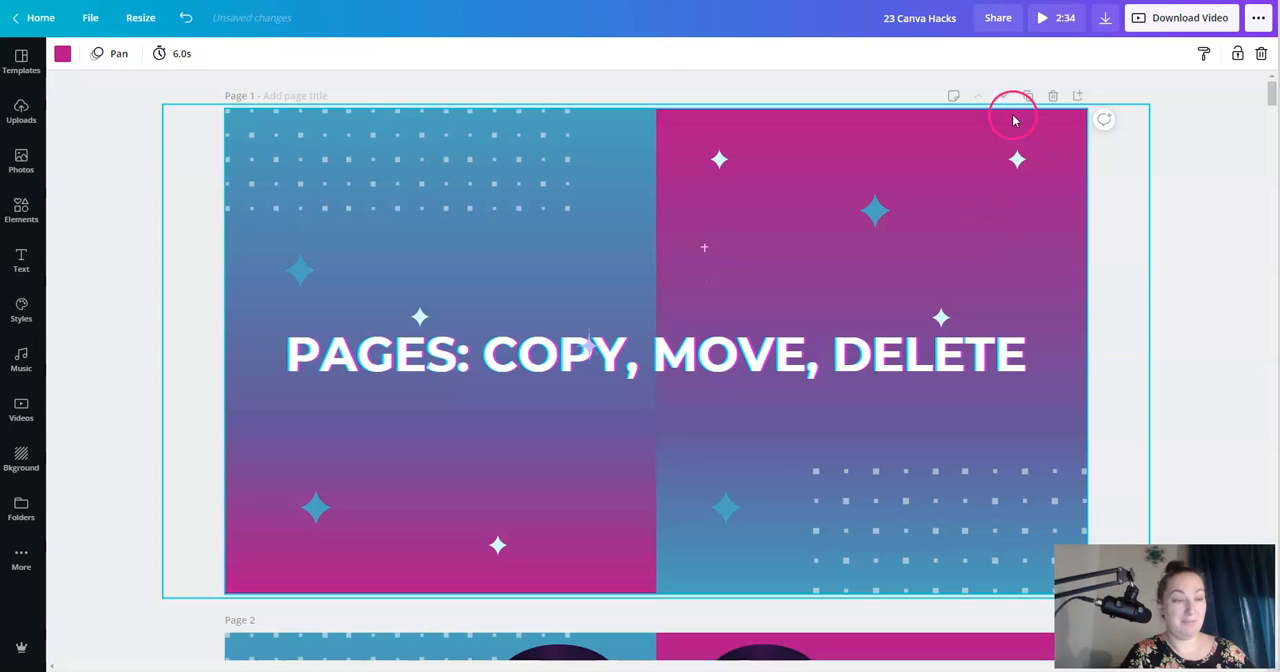
left_click(1003, 95)
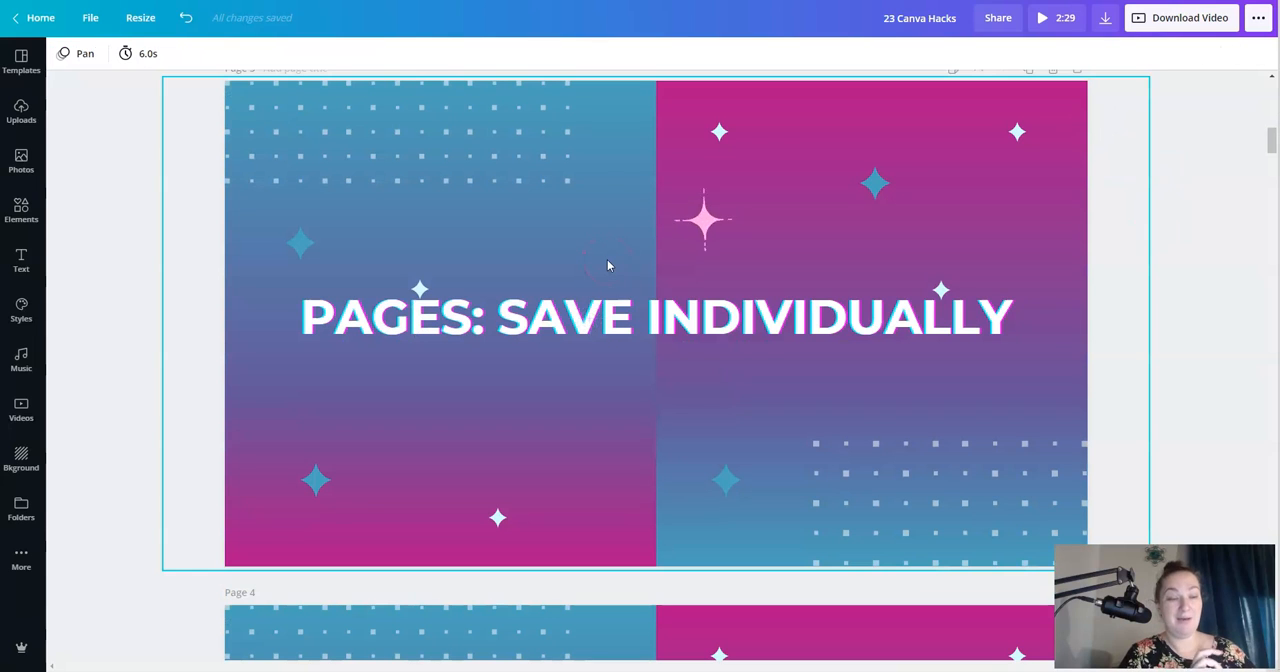
- Set up the design's download as PNG with only Page 3 selected
left_click(1106, 18)
left_click(1121, 115)
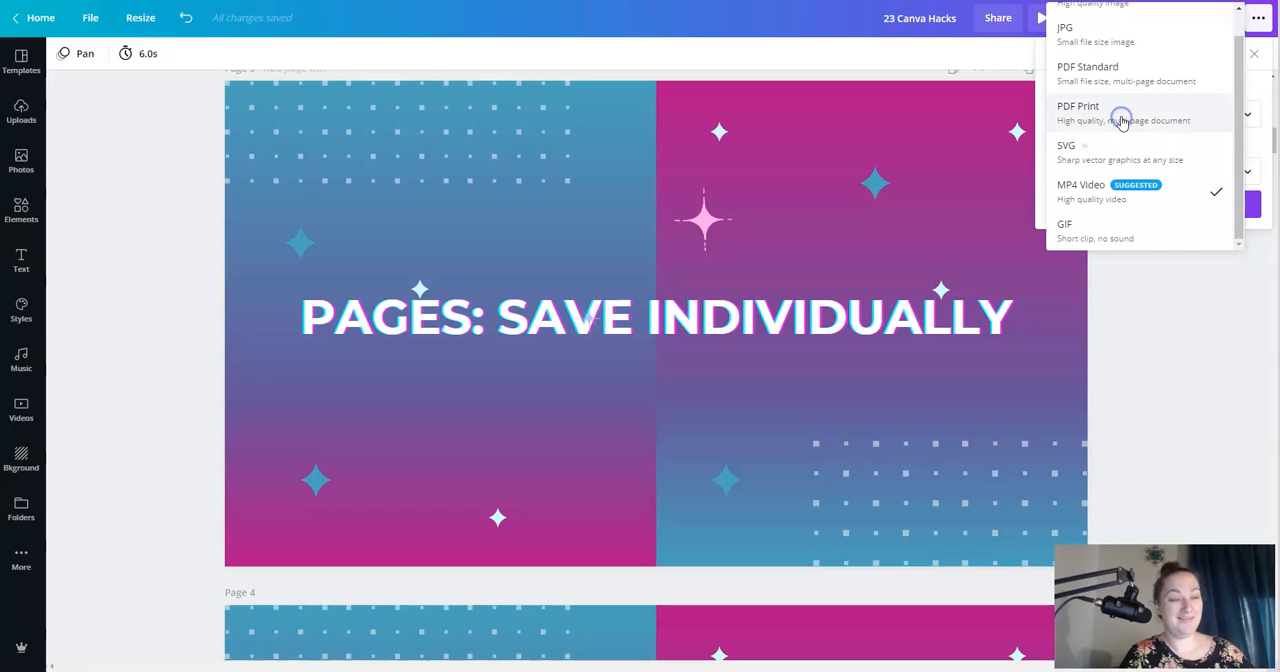
scroll(1122, 122, "up", 1)
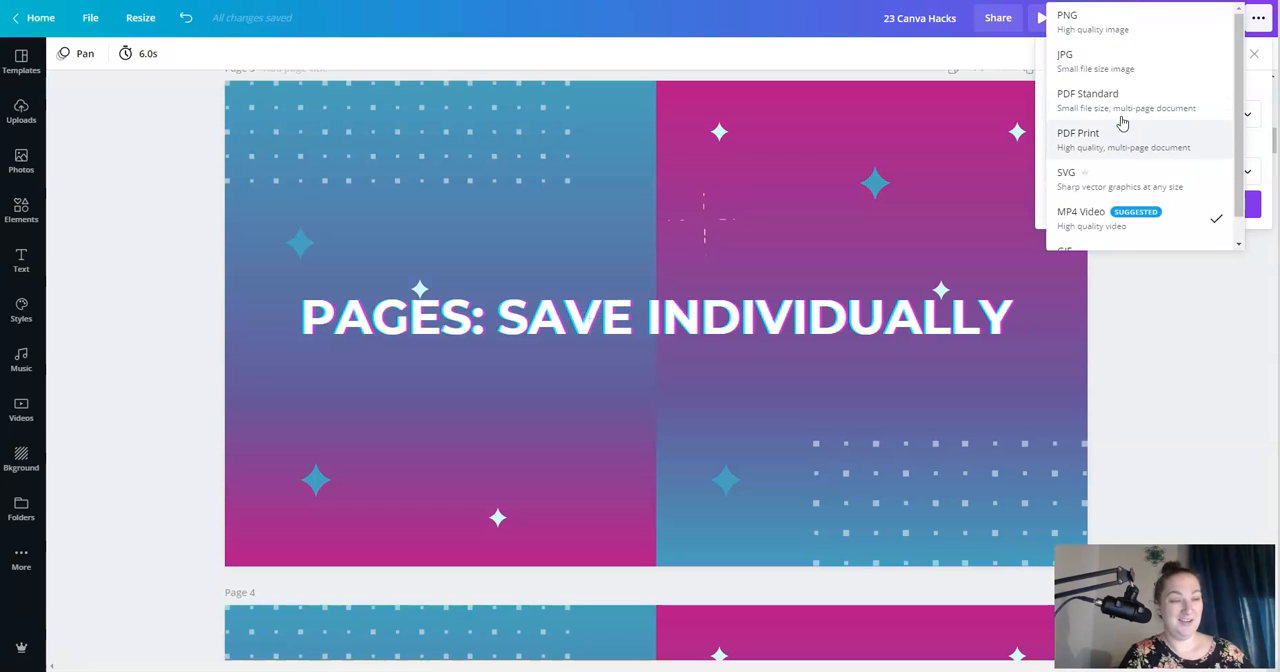
left_click(1103, 27)
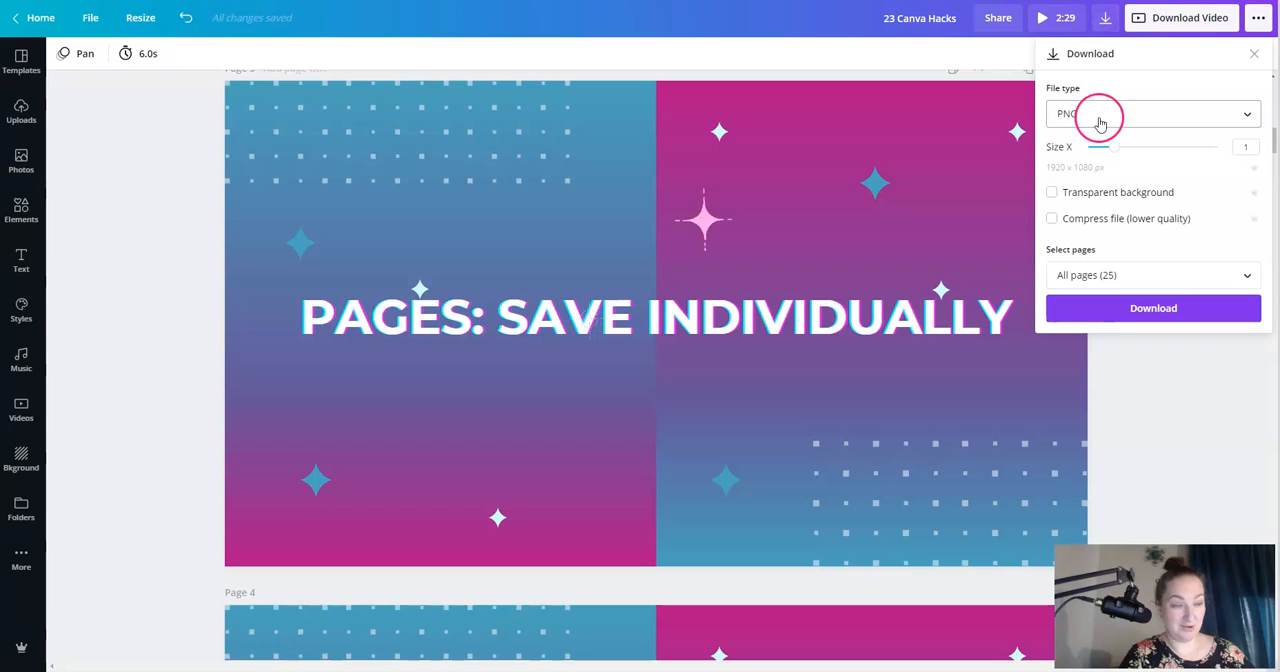
left_click(1099, 277)
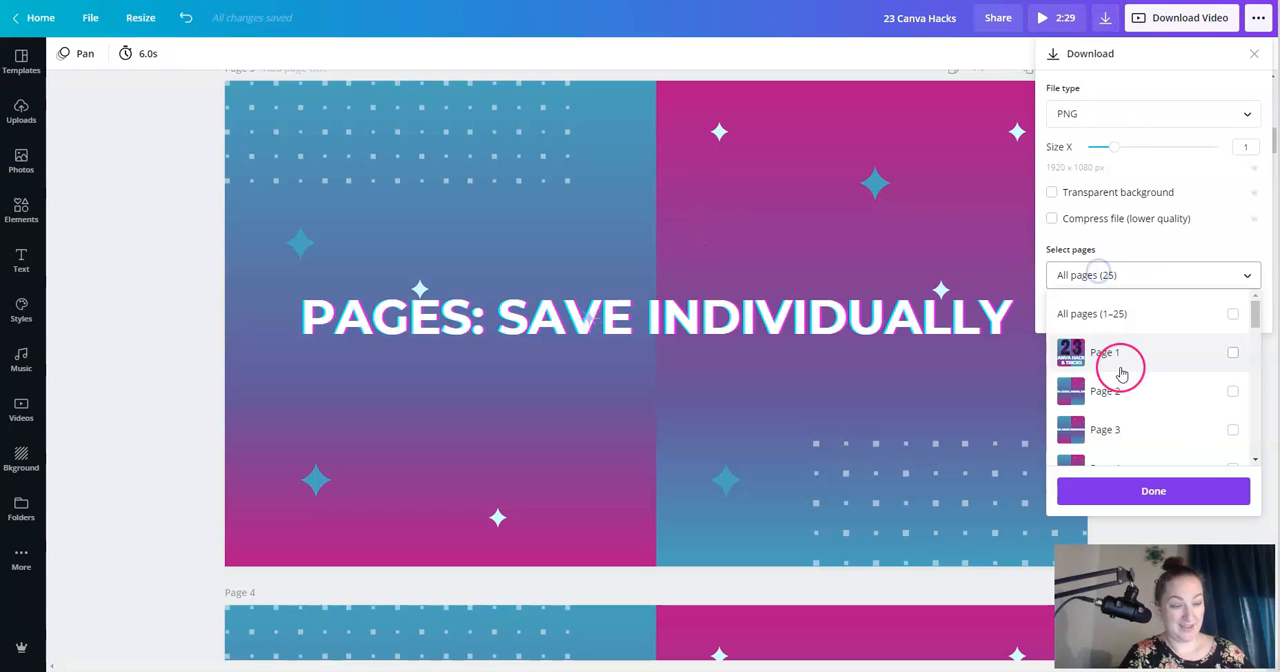
left_click(1108, 430)
left_click(1121, 507)
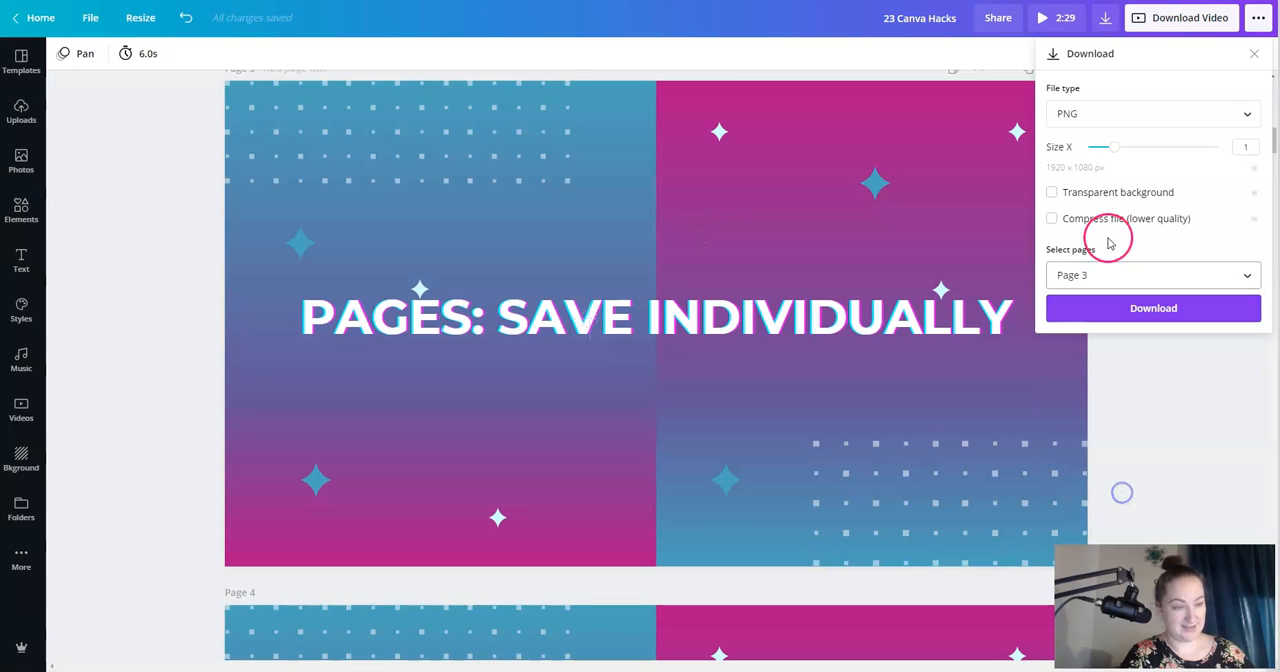
- Change the download file type to PDF Print and close the download settings without downloading
left_click(1099, 114)
left_click(1093, 242)
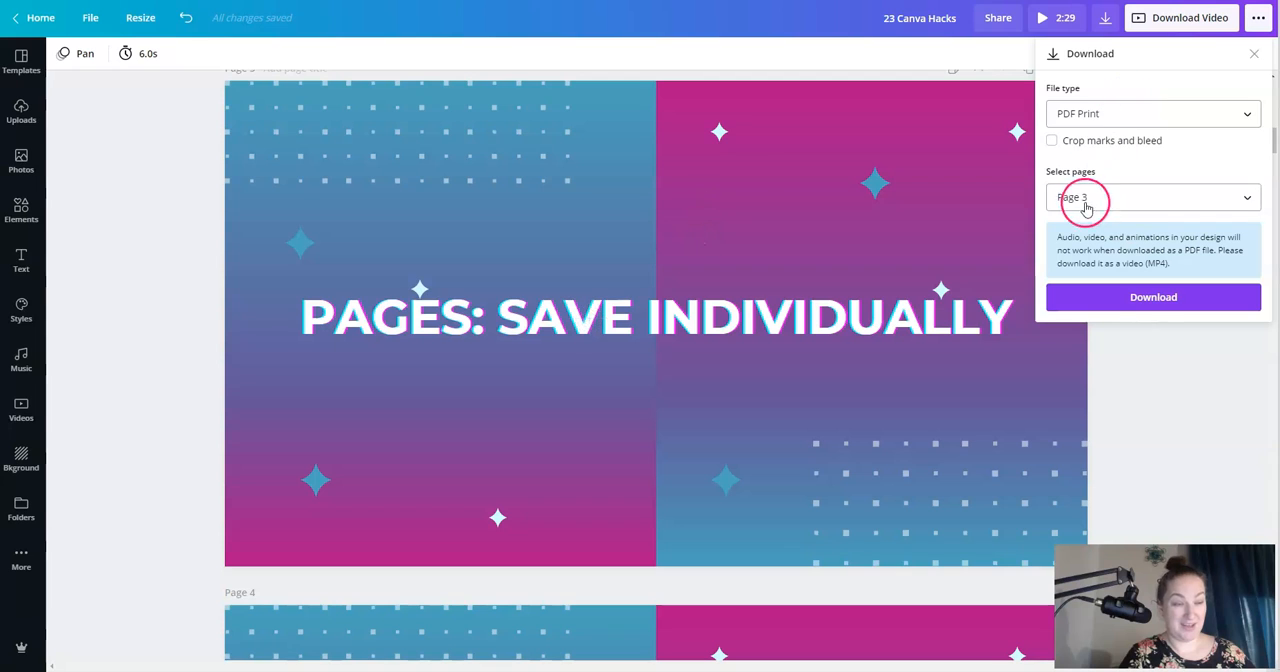
left_click(1130, 402)
- Search the elements for "glitter" and filter the results by the color black
scroll(1163, 386, "down", 5)
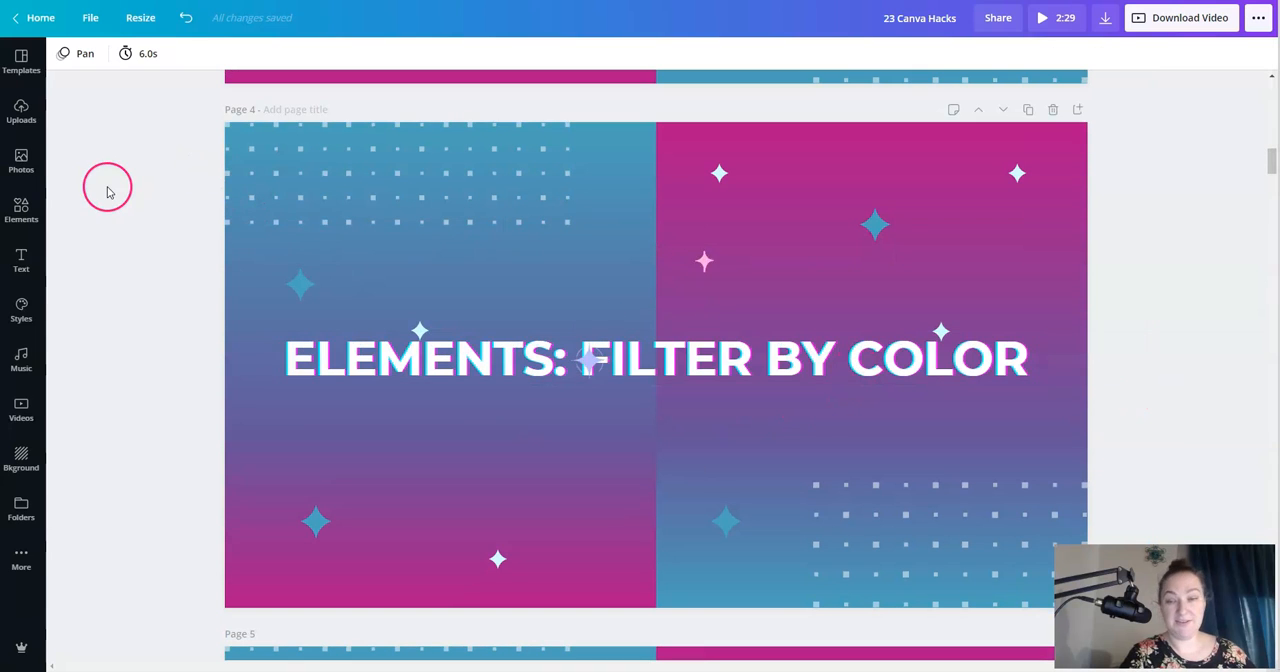
left_click(20, 212)
left_click(129, 61)
type("glitter")
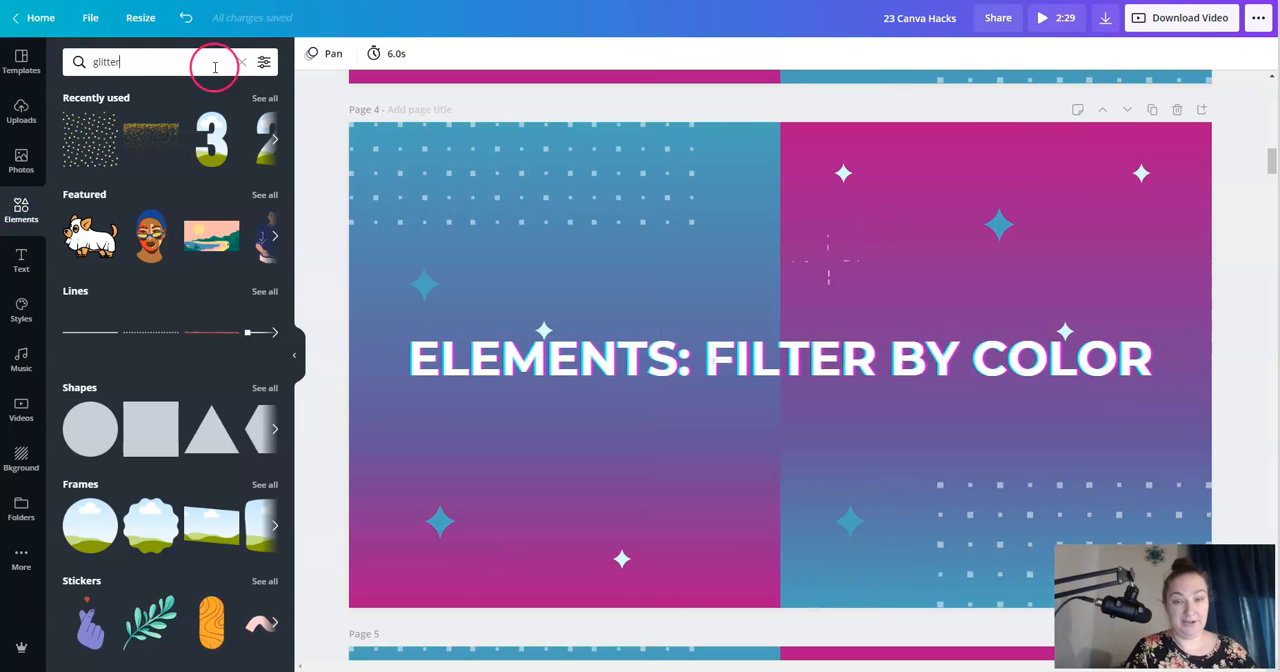
left_click(264, 62)
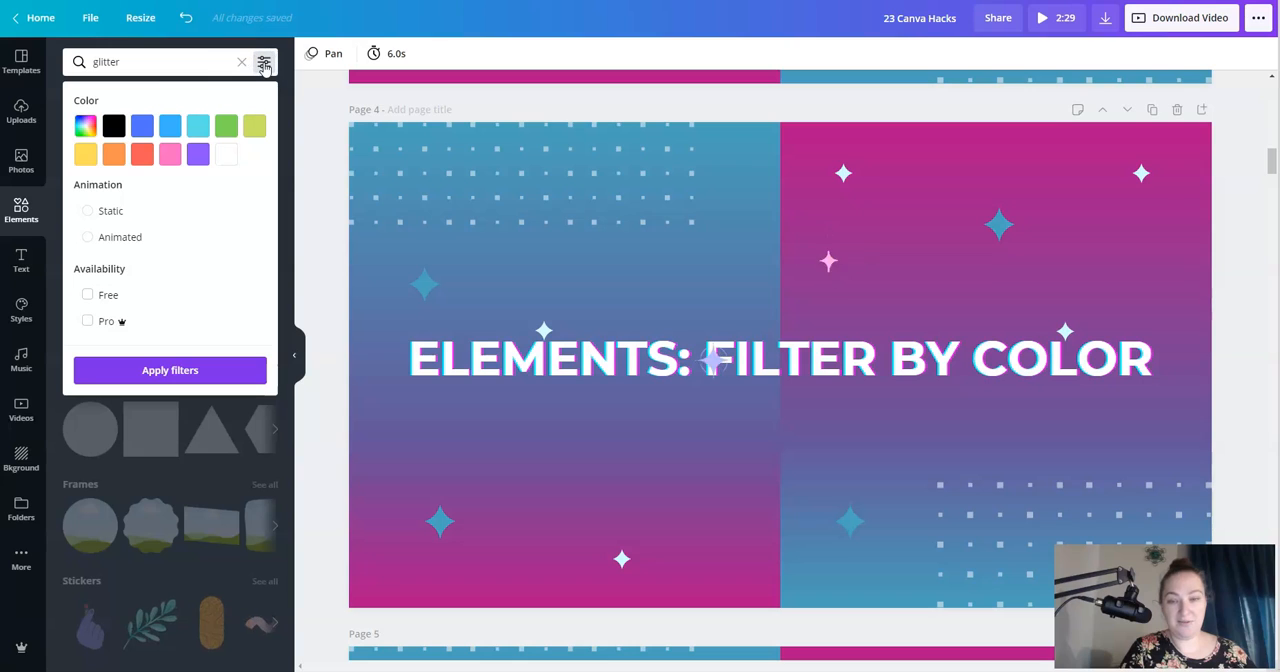
left_click(114, 127)
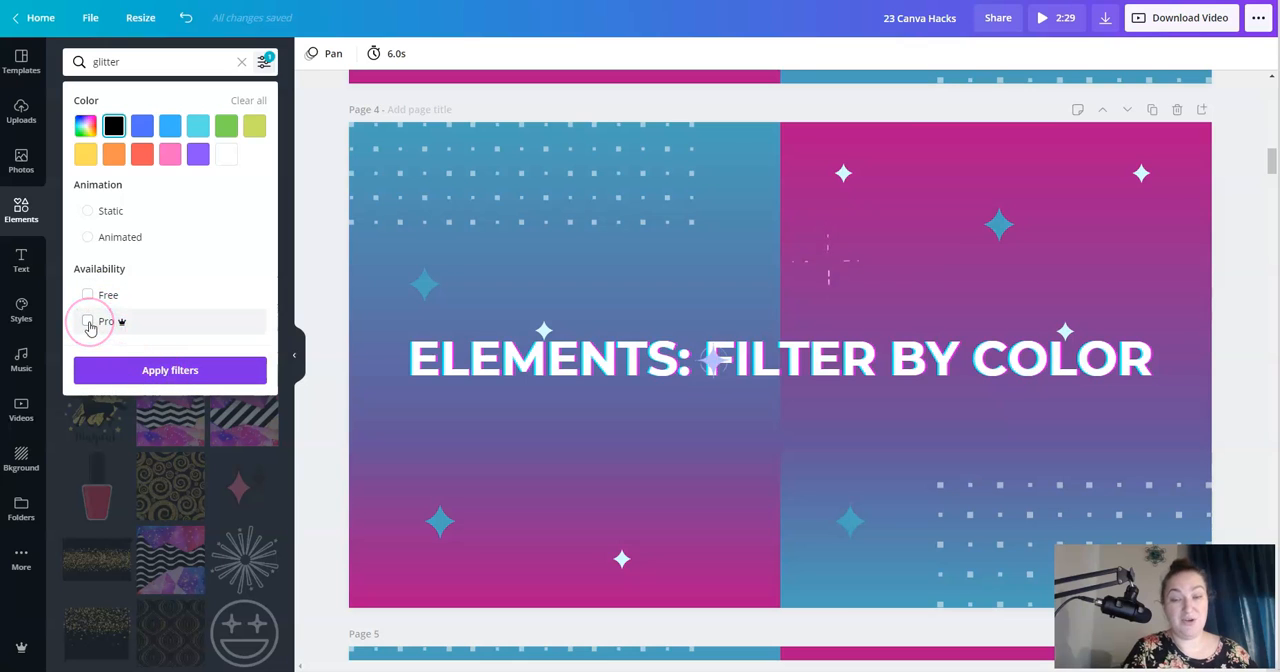
left_click(161, 377)
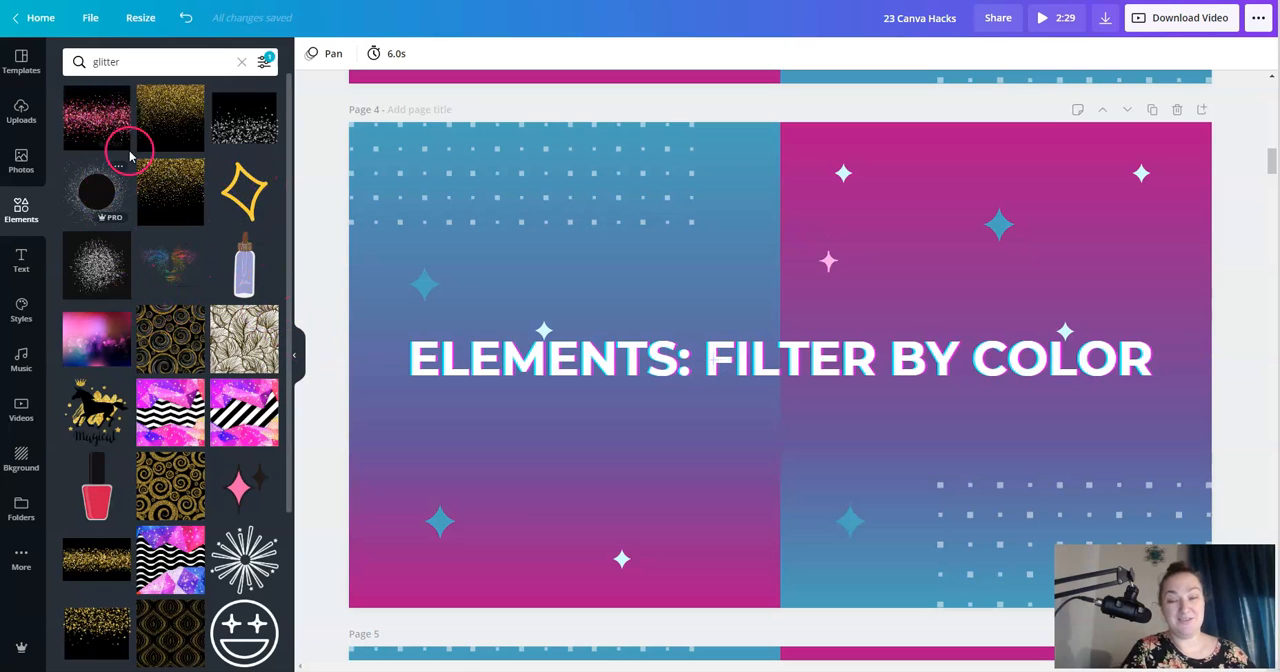
- Add the pink glitter image to Page 4, delete it, and view all of its Magic Recommendations
left_click(90, 117)
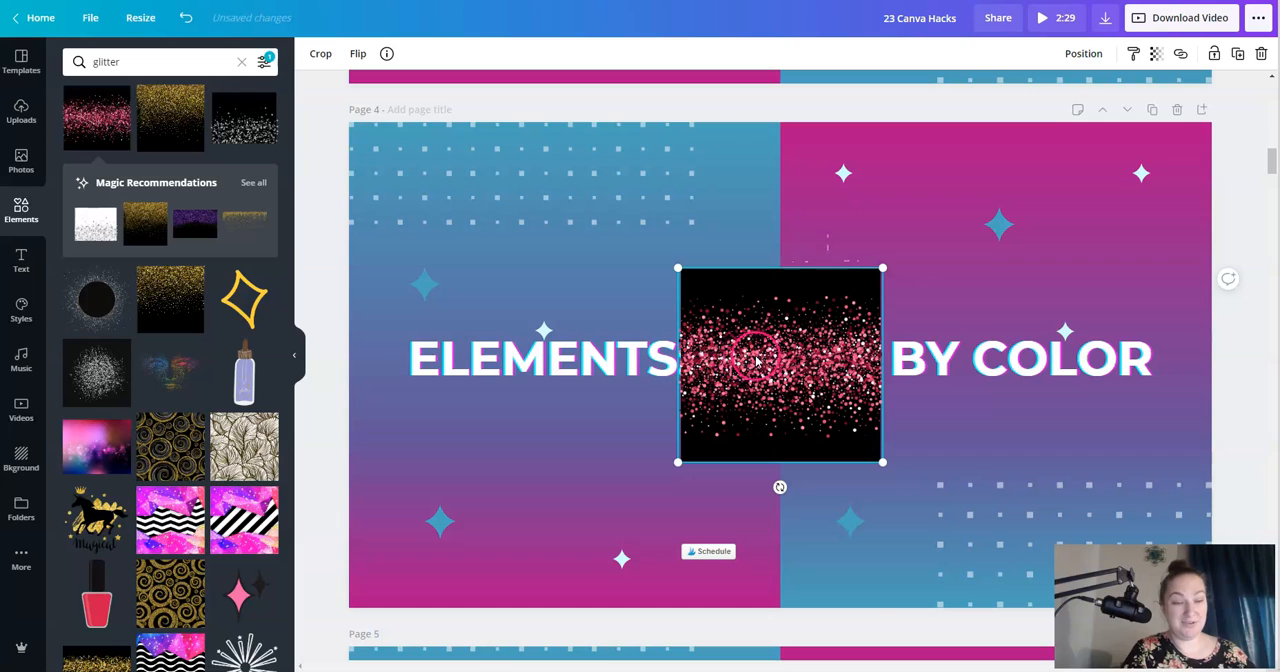
key("Delete")
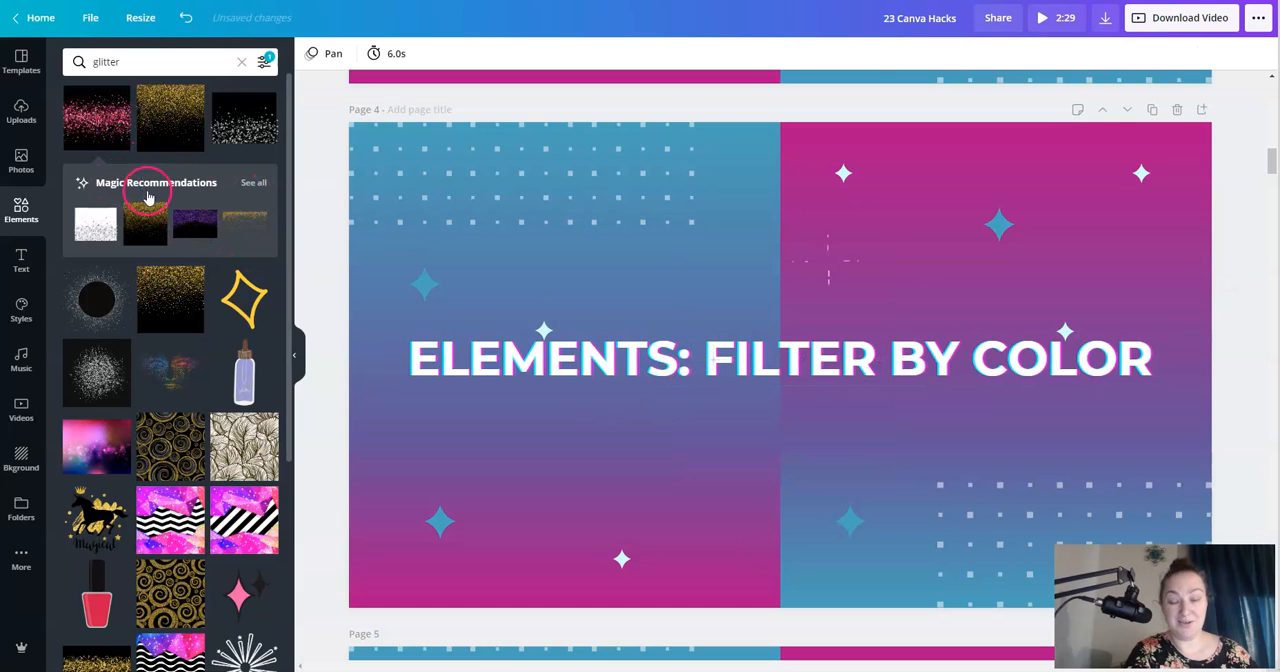
left_click(252, 181)
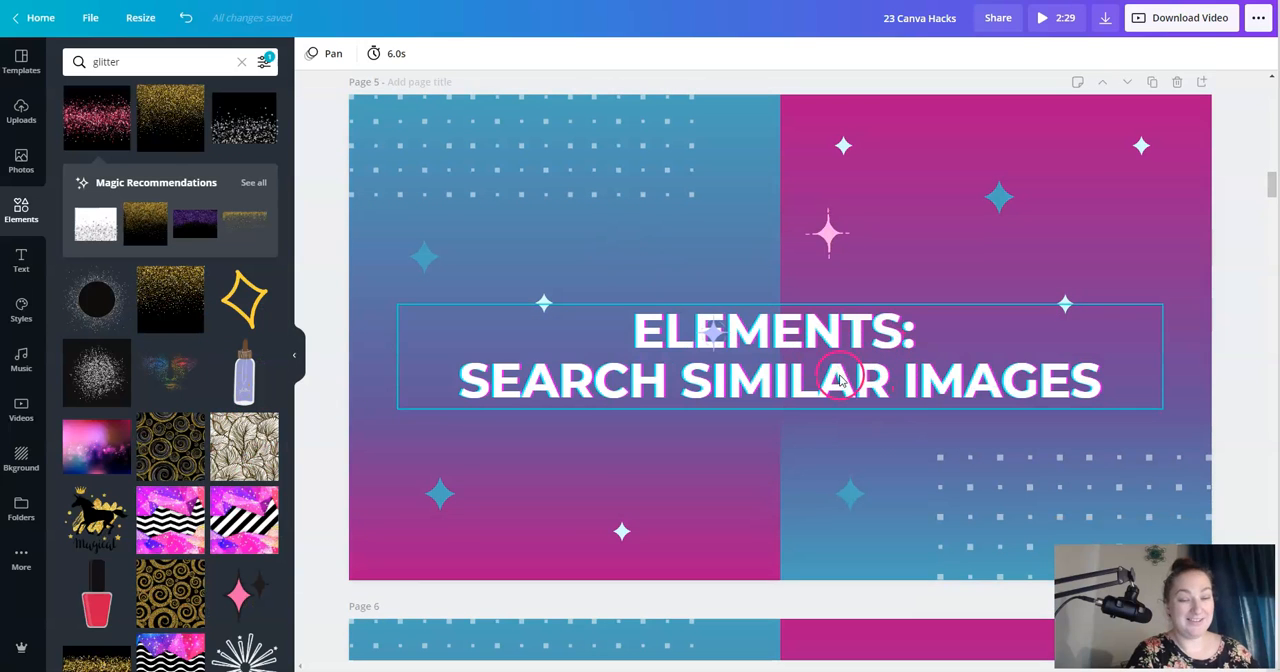
- Search for similar elements using the "pointilism" keyword in the details of the Face Vision Pointilism image
scroll(841, 381, "up", 1)
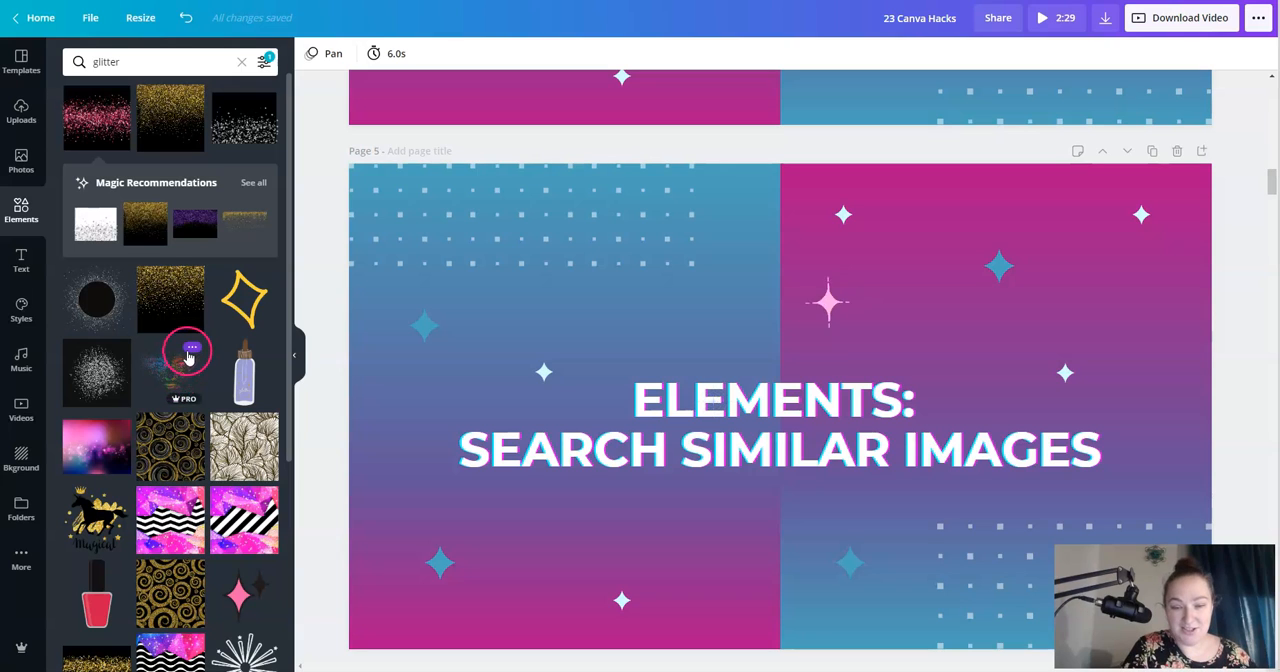
left_click(192, 350)
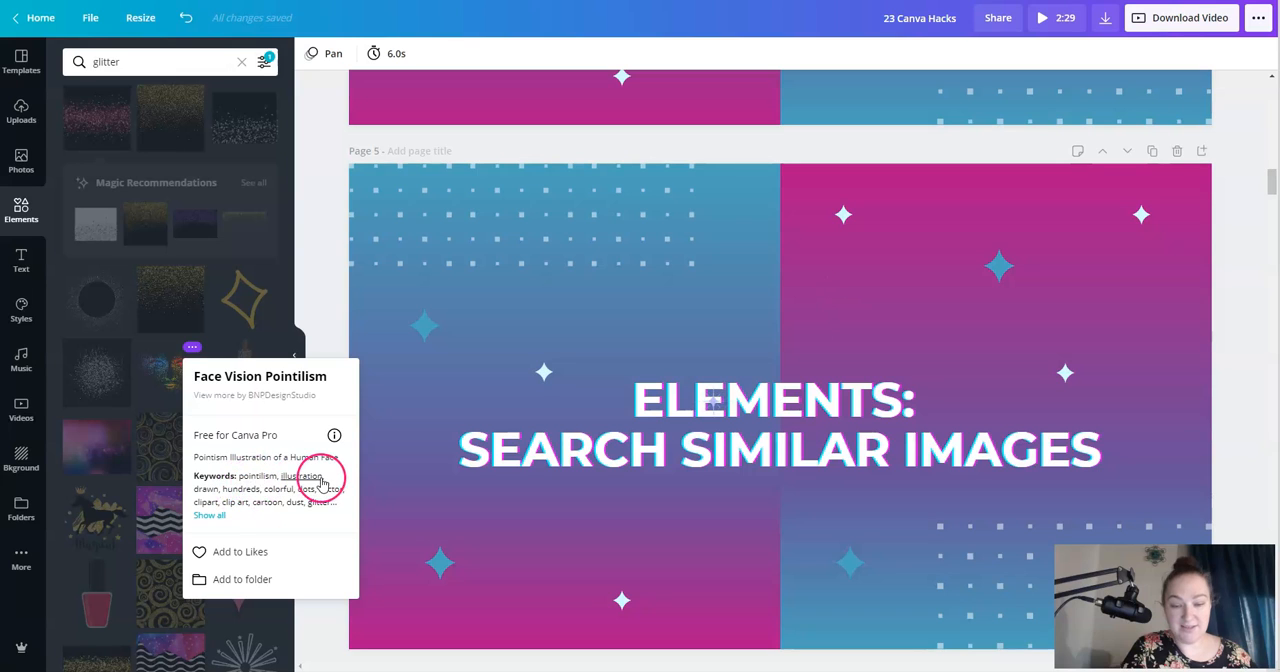
left_click(258, 480)
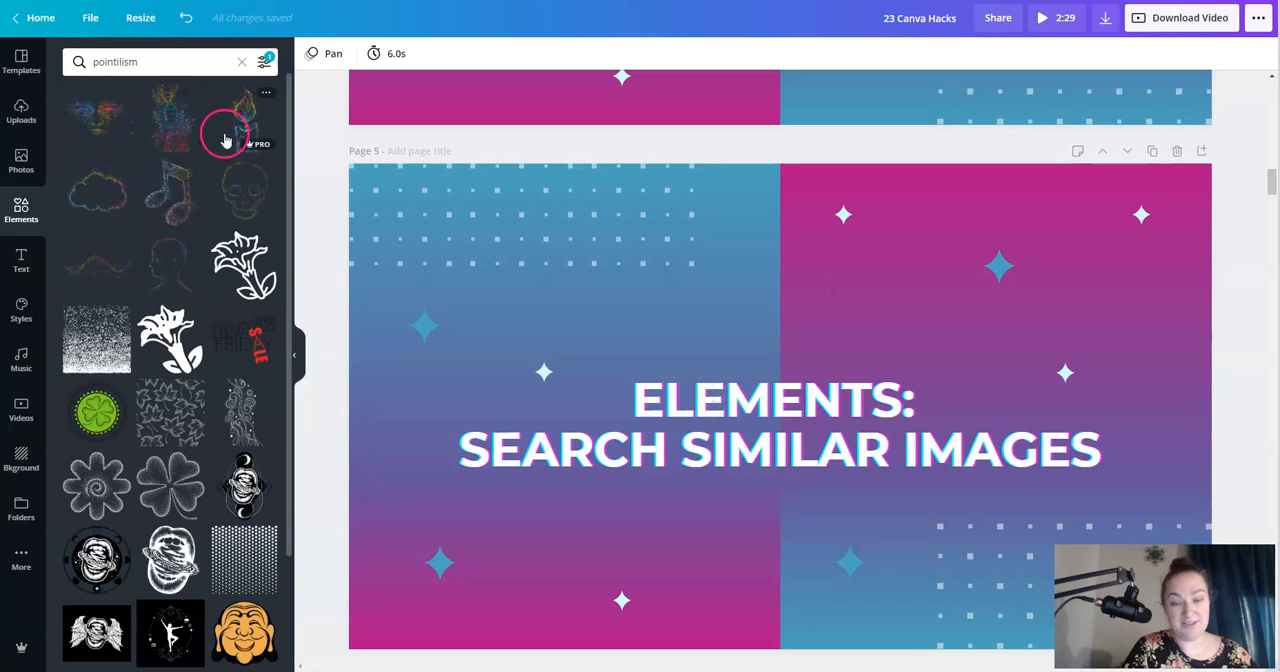
- Add the second pointilism graphic to Page 5, enlarge it to about 657 by 936, and delete it
left_click(168, 121)
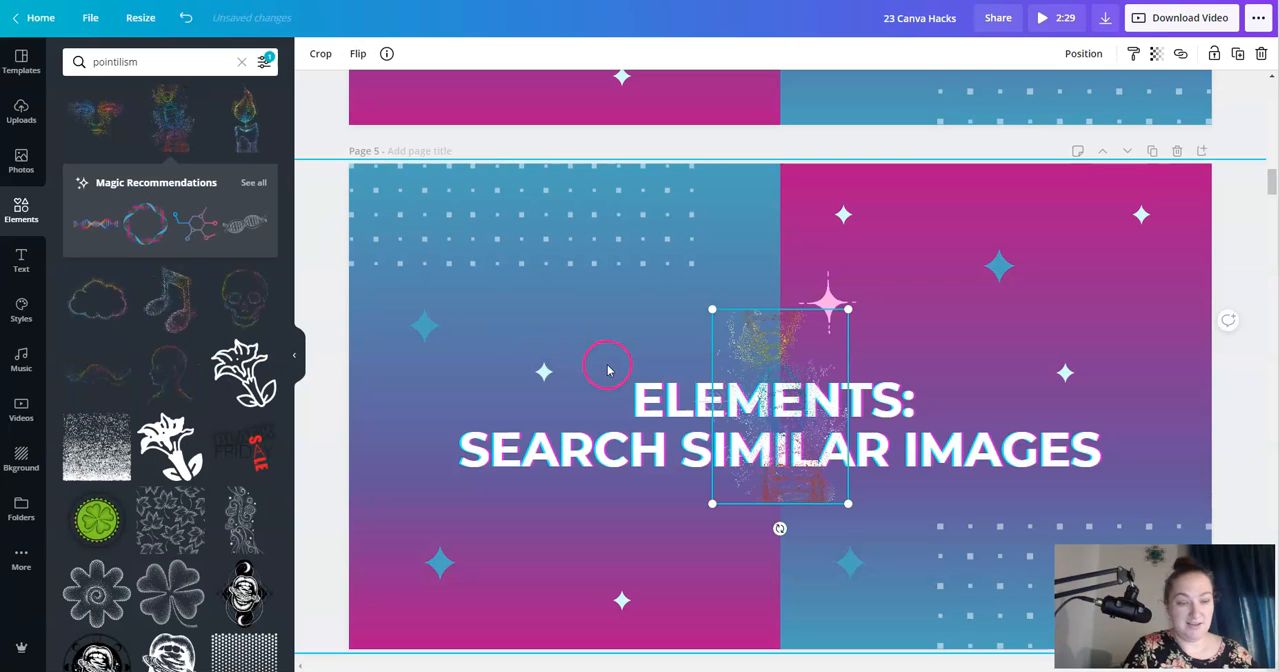
left_click_drag(712, 311, 440, 163)
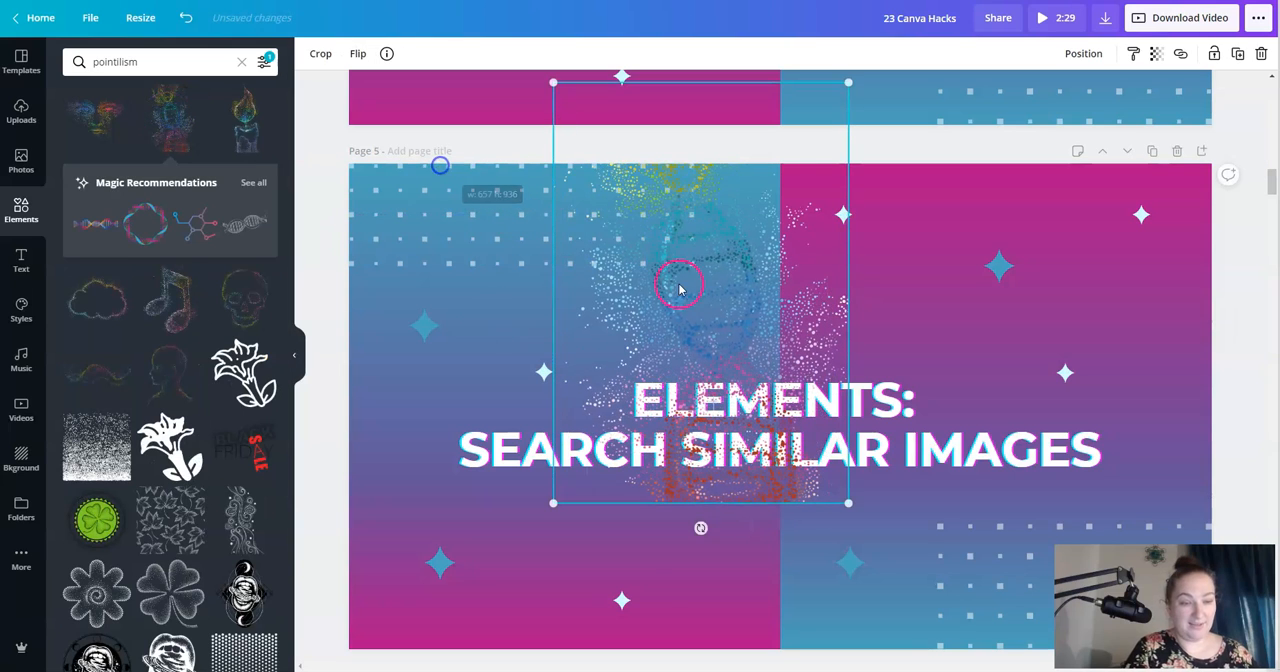
key("Delete")
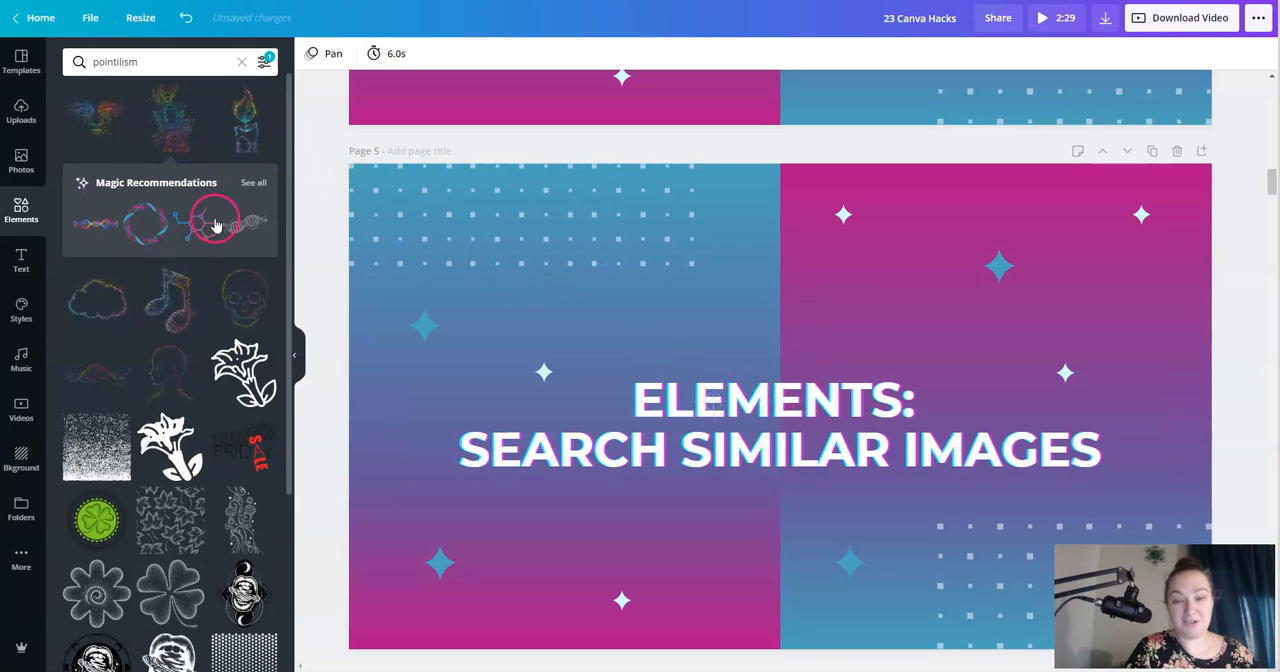
- Add the recommended colorful DNA strand to Page 5, place it above the title, and delete it
left_click(102, 225)
left_click_drag(740, 390, 630, 227)
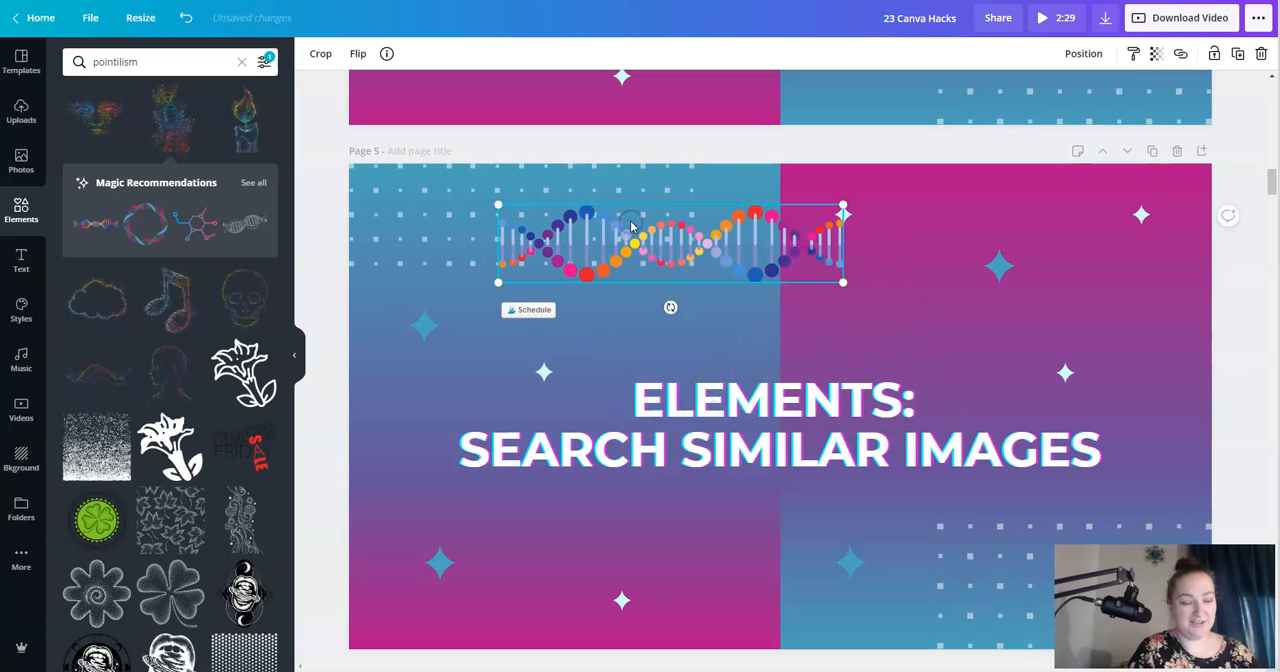
key("Delete")
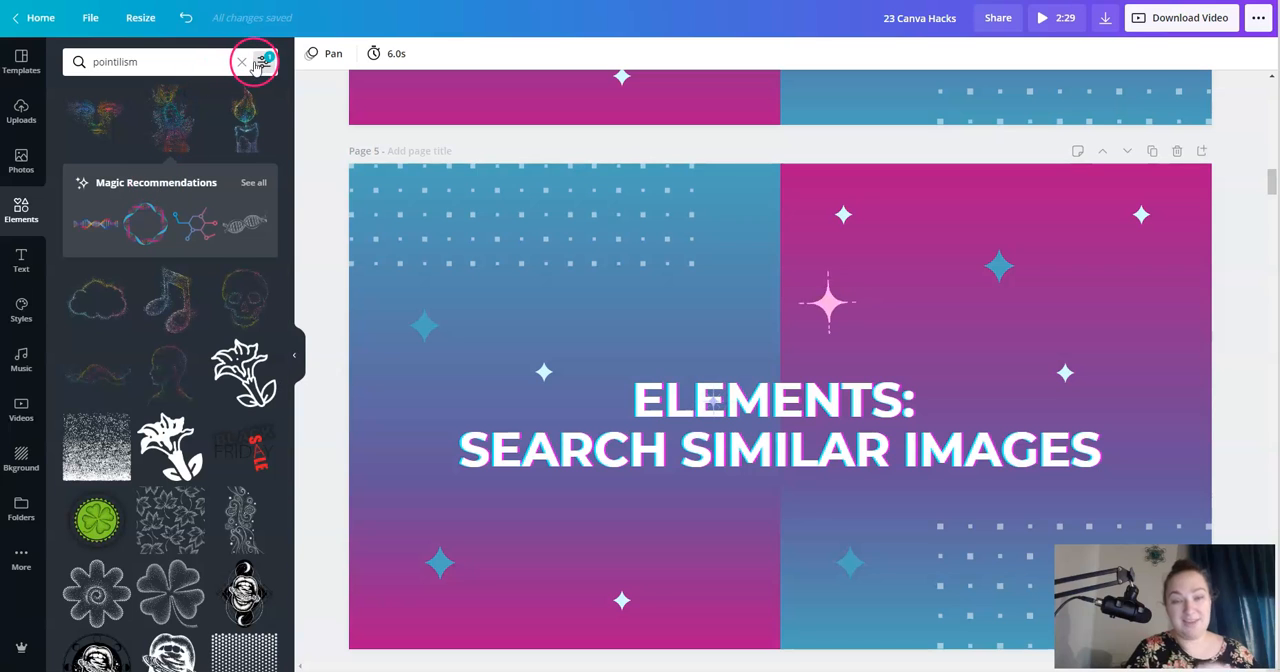
- Show the folders, open the form for creating a new folder, and dismiss it without creating one
scroll(834, 281, "down", 10)
scroll(834, 281, "up", 1)
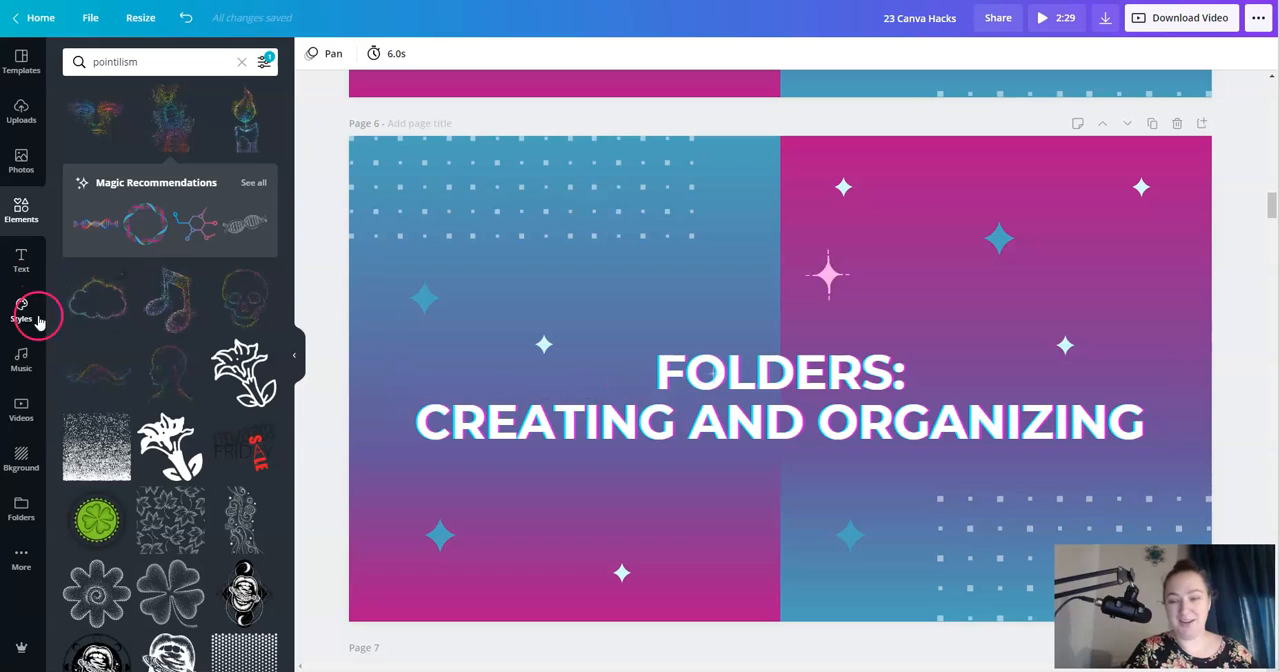
left_click(21, 510)
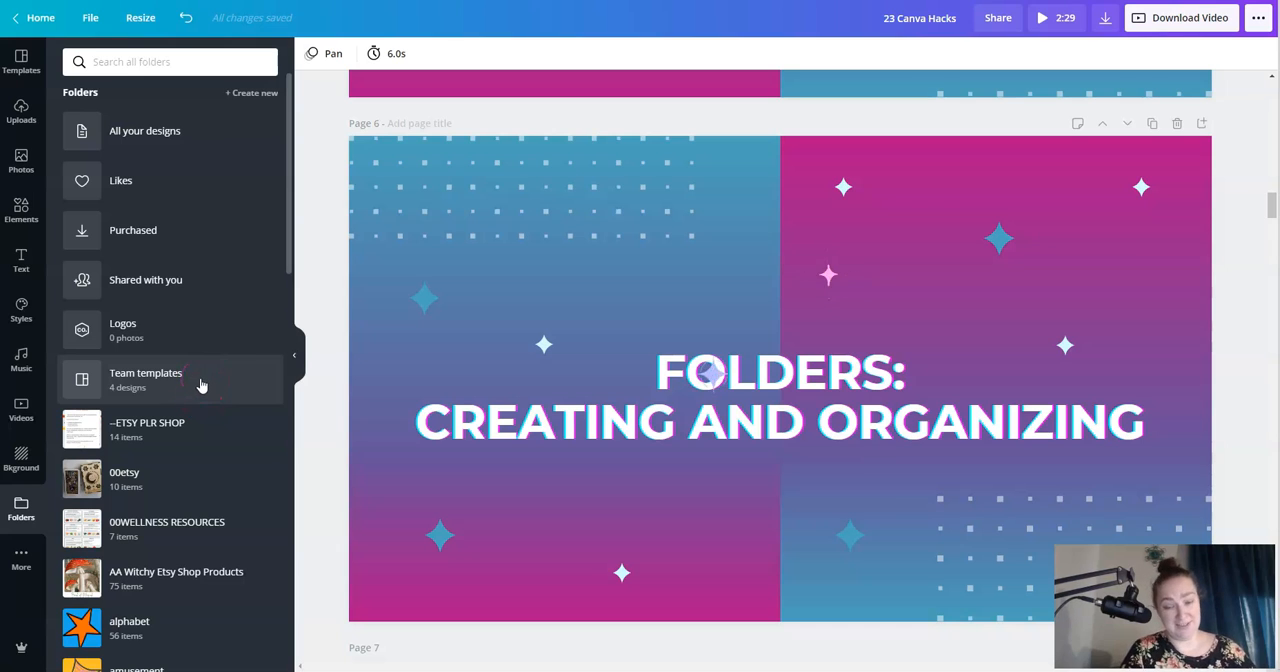
left_click(248, 94)
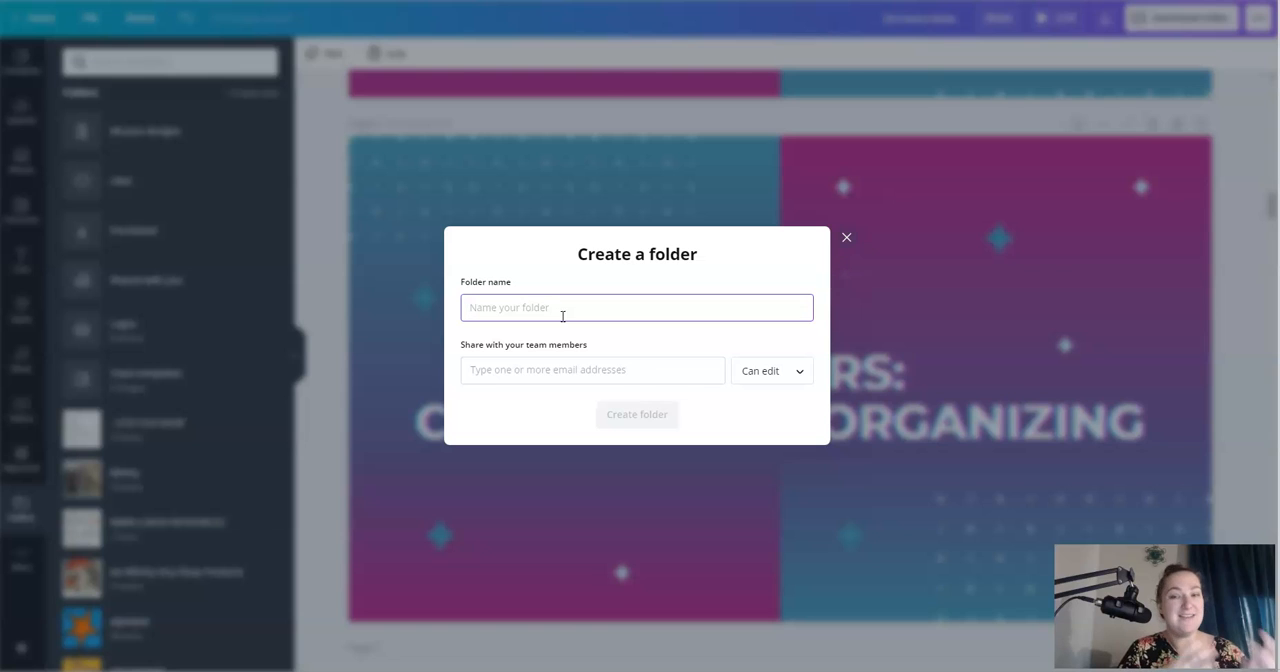
left_click(847, 240)
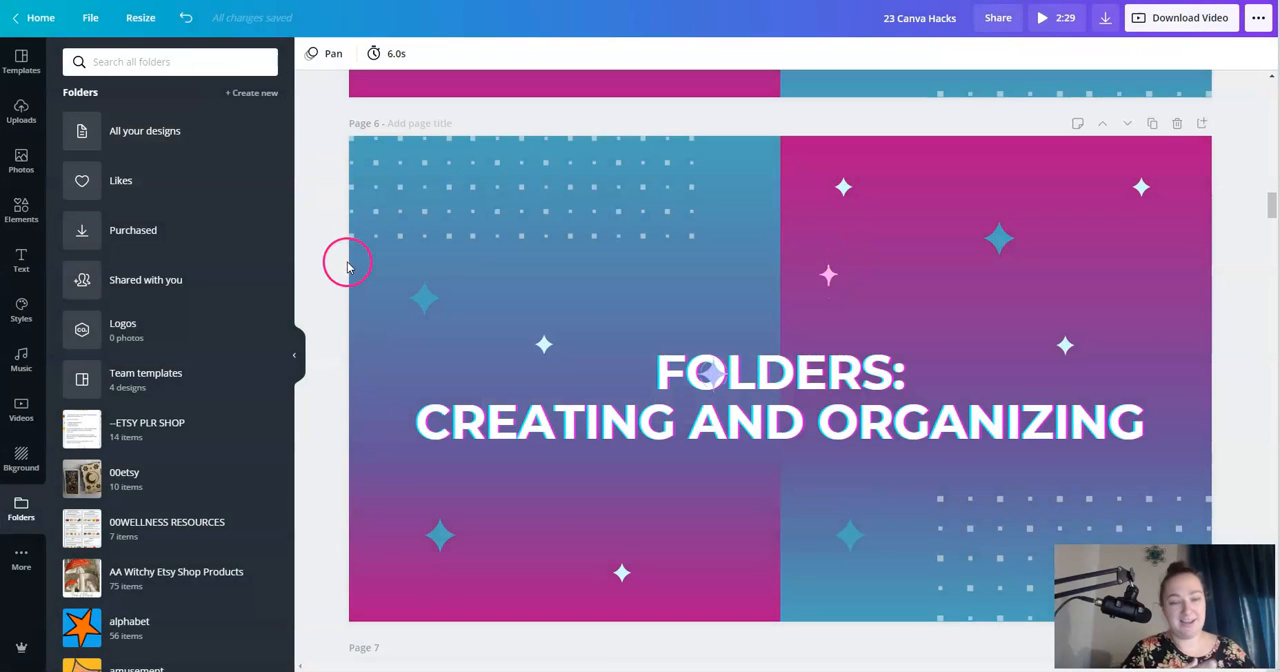
- Look through the list of existing folders and return to the design pages
scroll(347, 266, "down", 1)
scroll(200, 366, "down", 4)
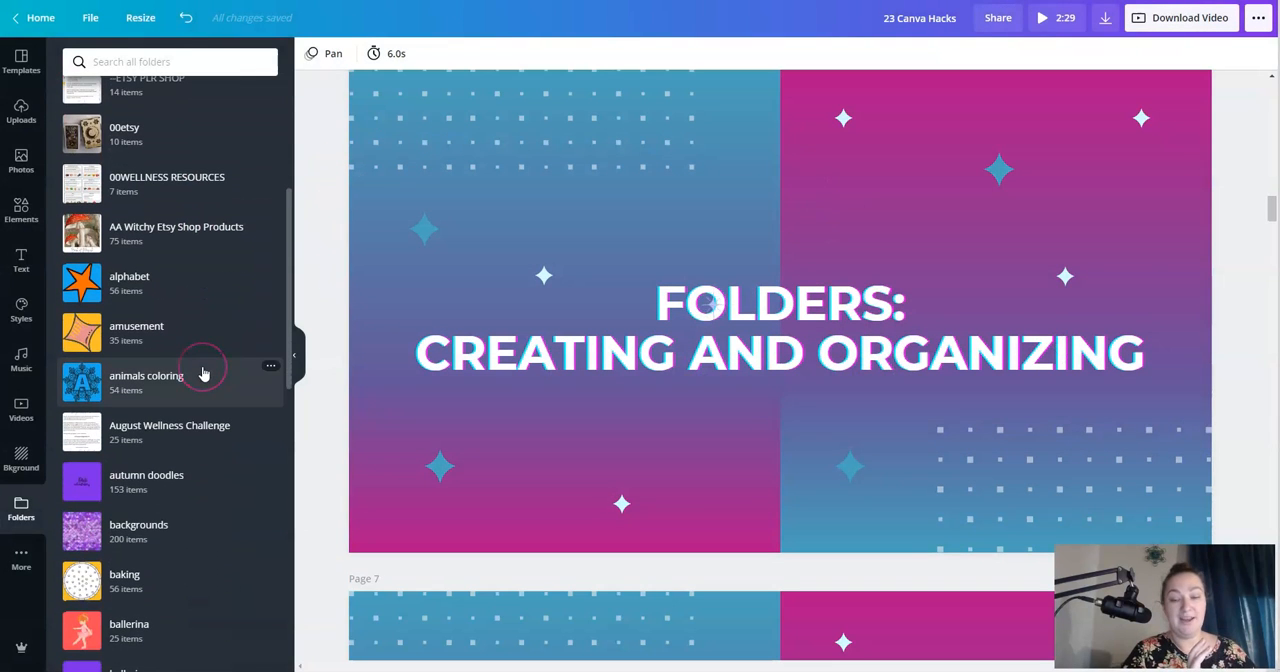
scroll(190, 400, "down", 1)
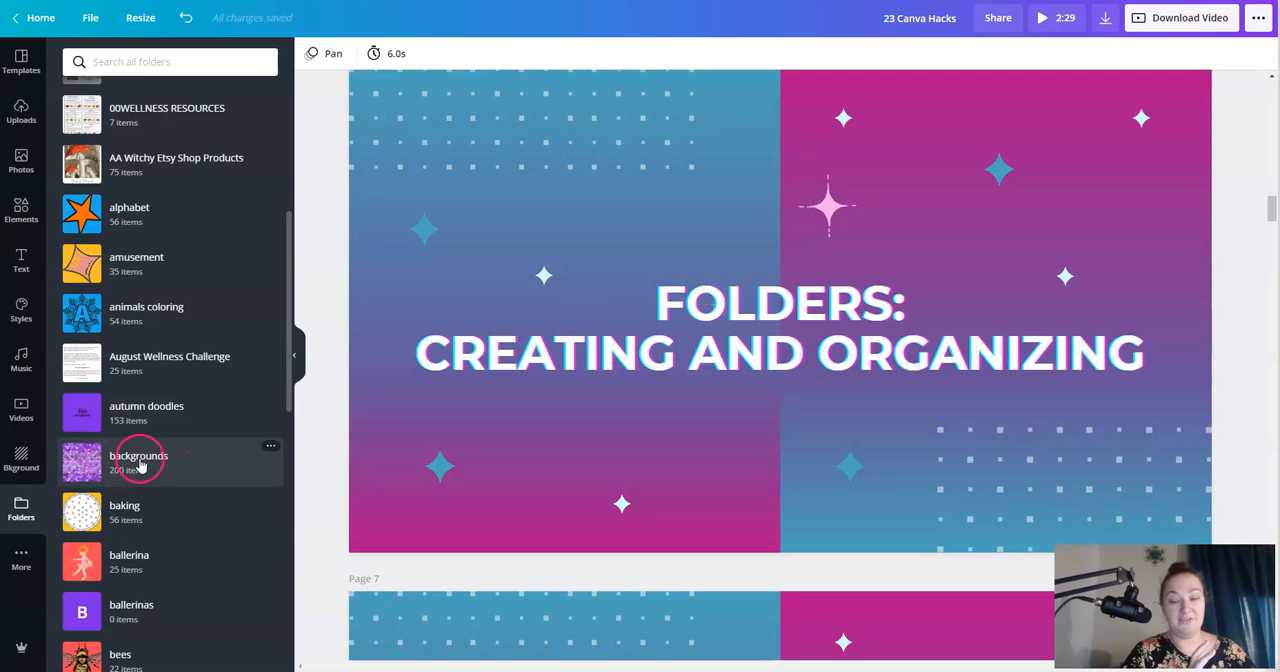
scroll(167, 455, "down", 10)
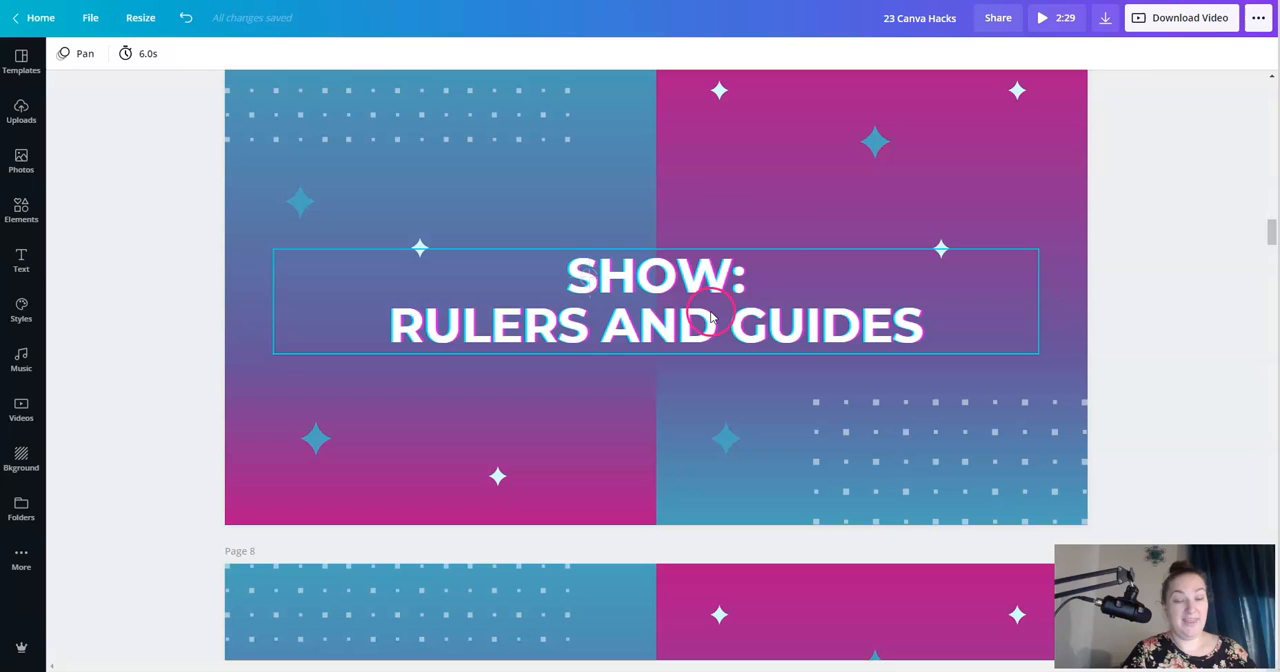
left_click(717, 234)
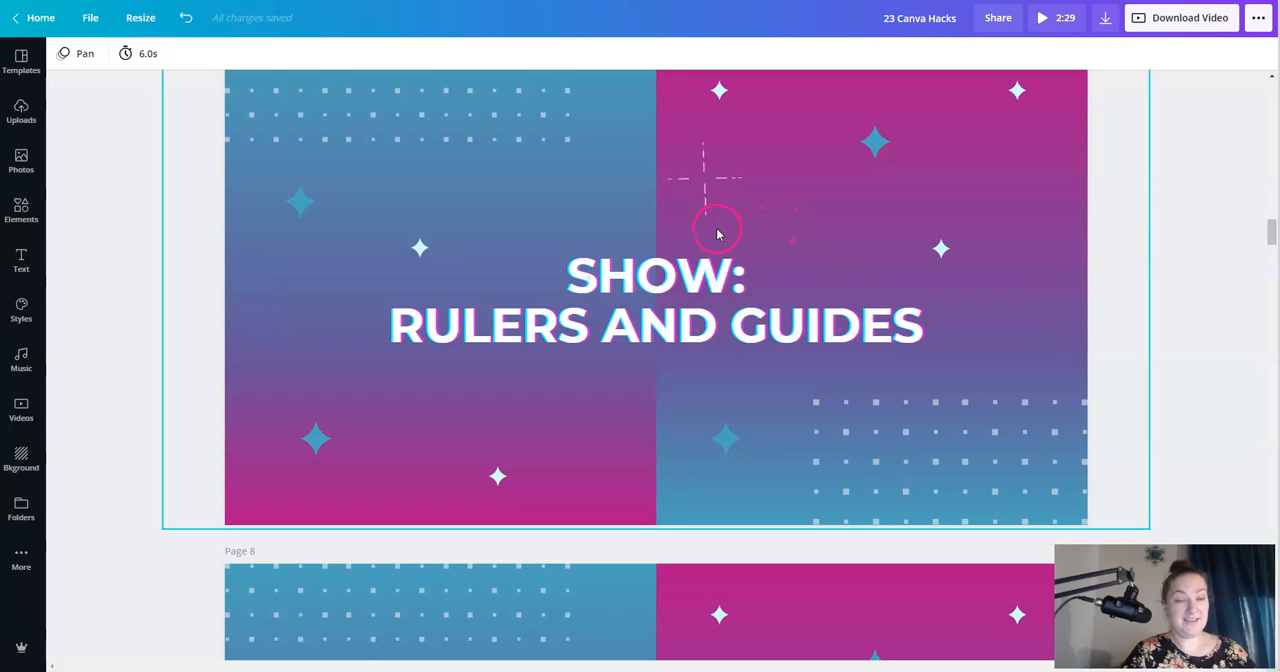
left_click(722, 303)
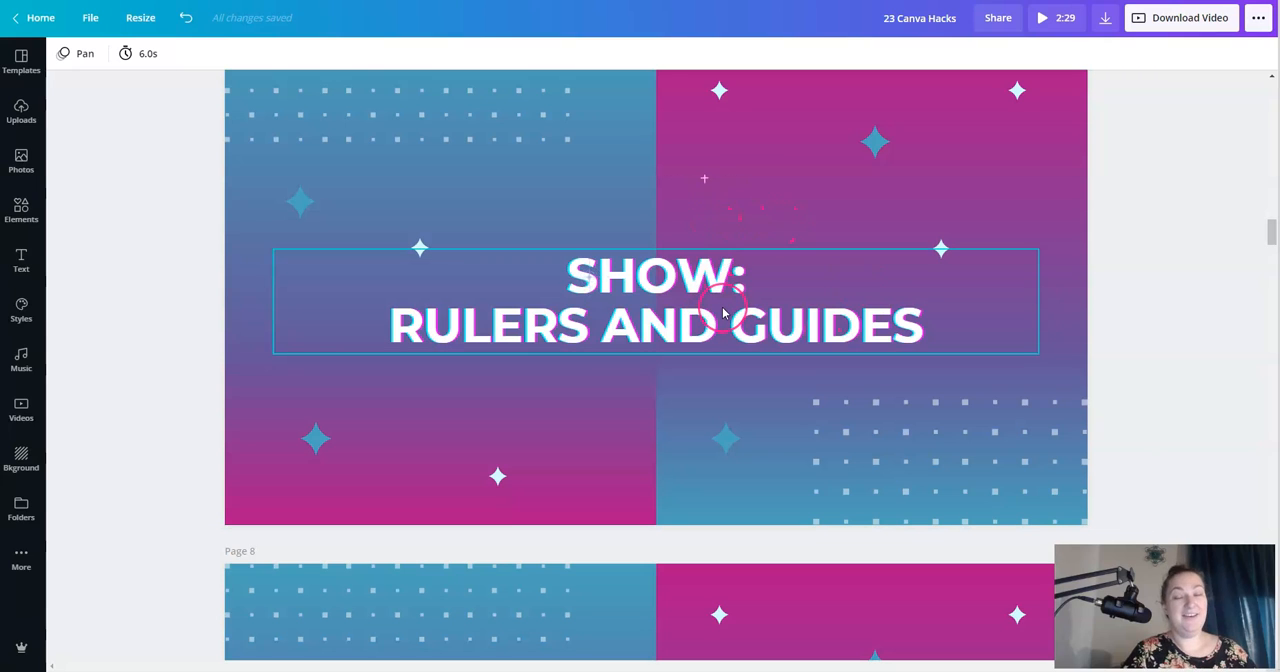
left_click(651, 237)
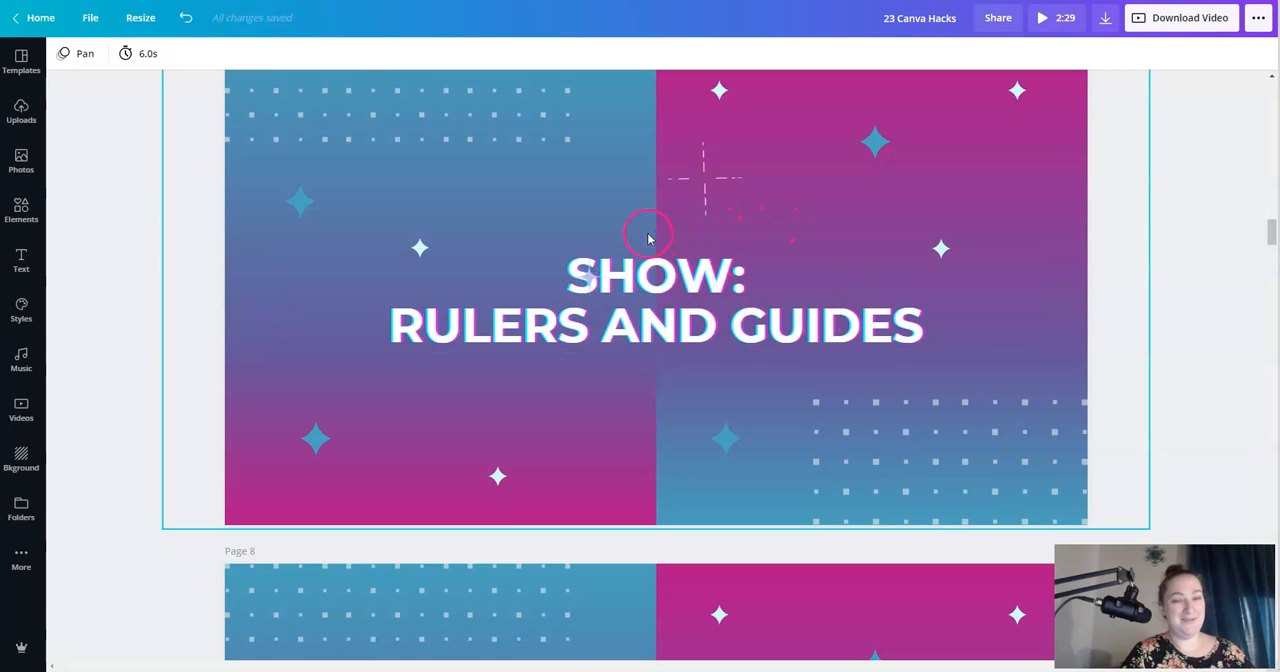
left_click(549, 201)
left_click(537, 220)
left_click(157, 118)
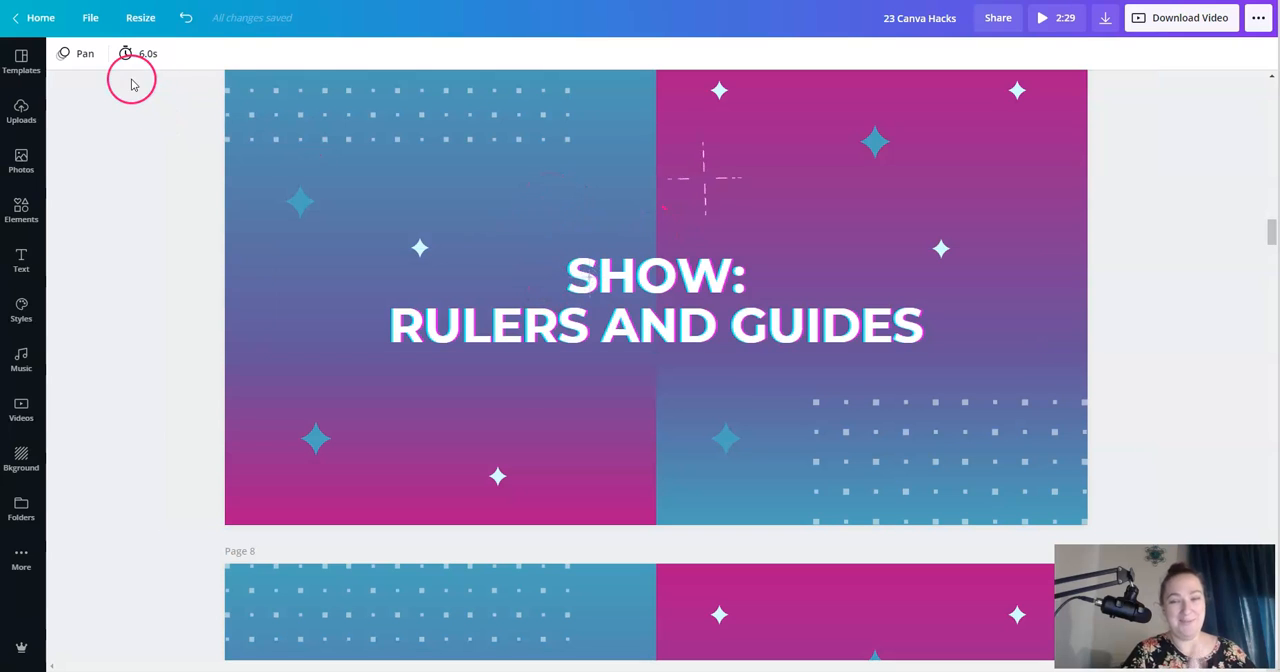
- Turn on the display of rulers along the edges of the design canvas
left_click(90, 18)
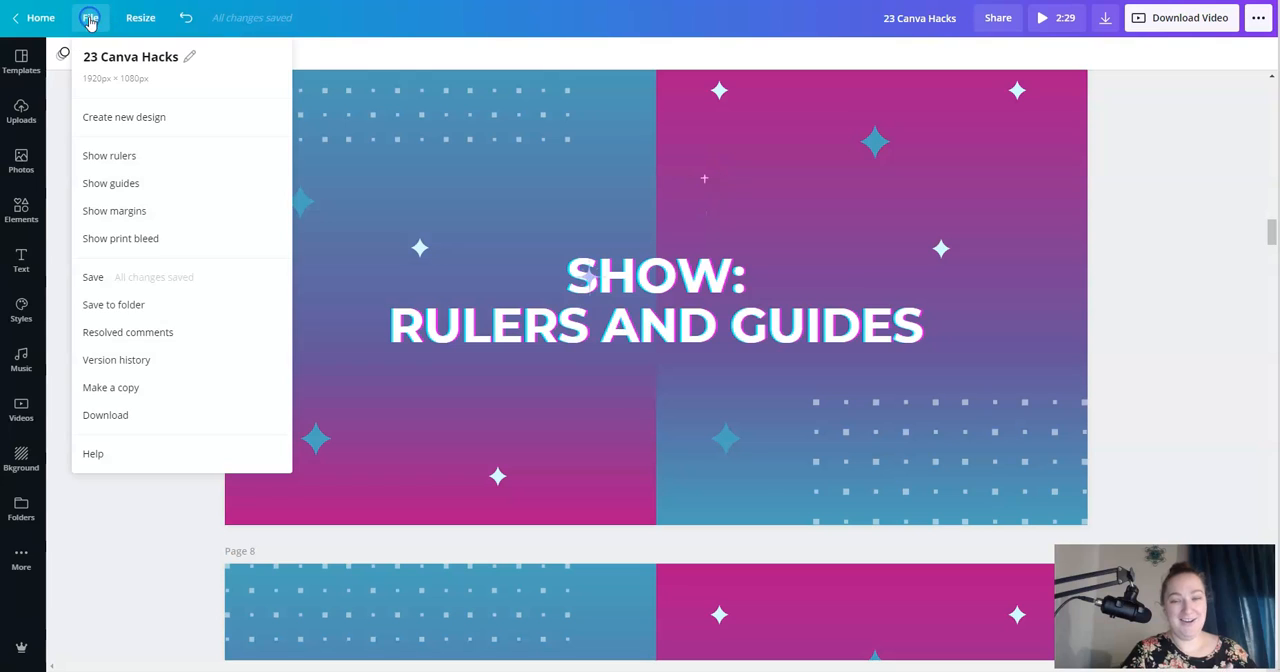
left_click(102, 157)
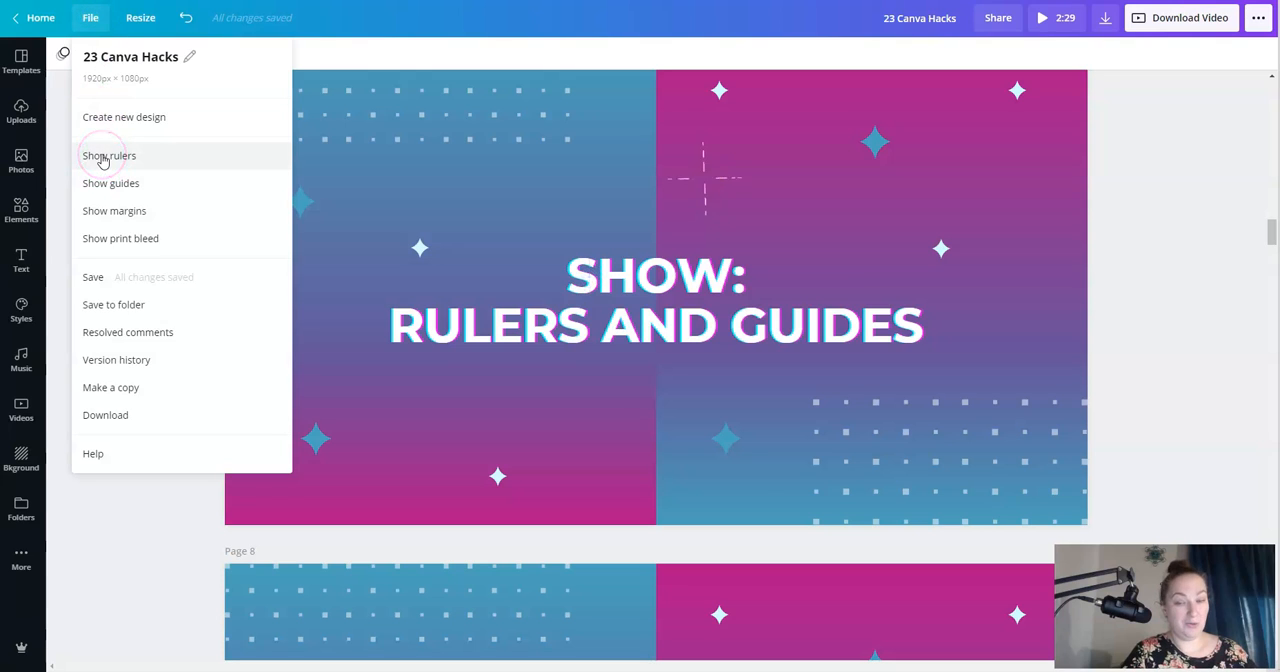
left_click(103, 160)
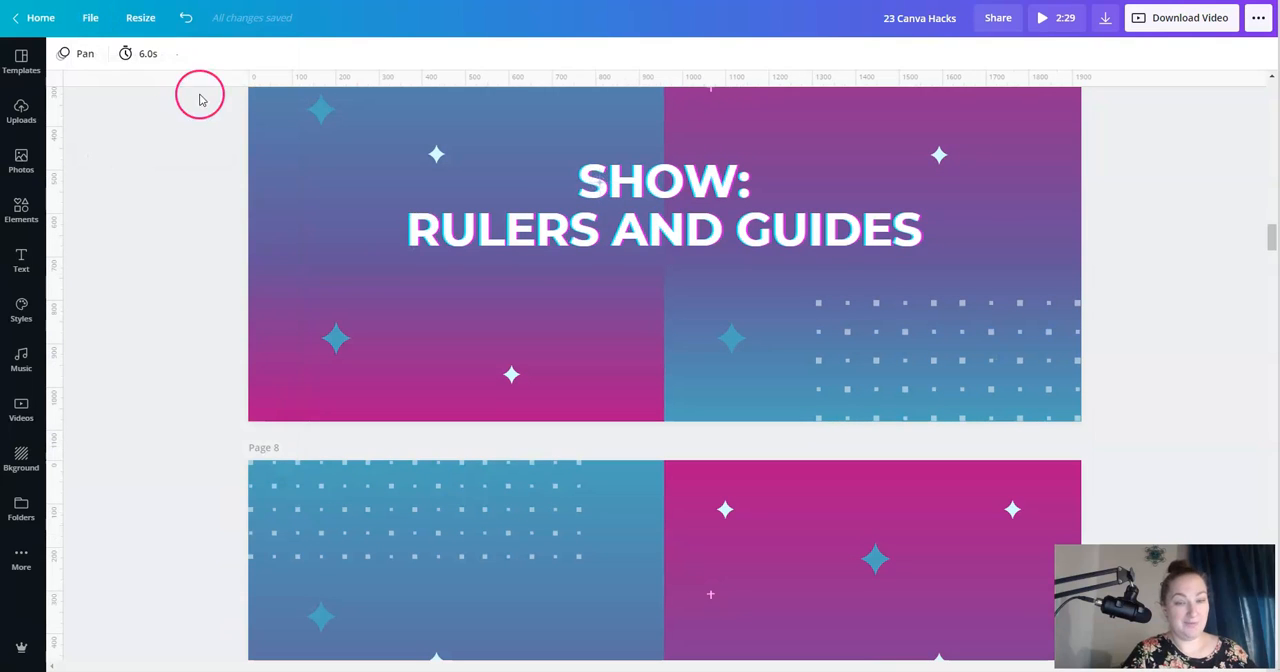
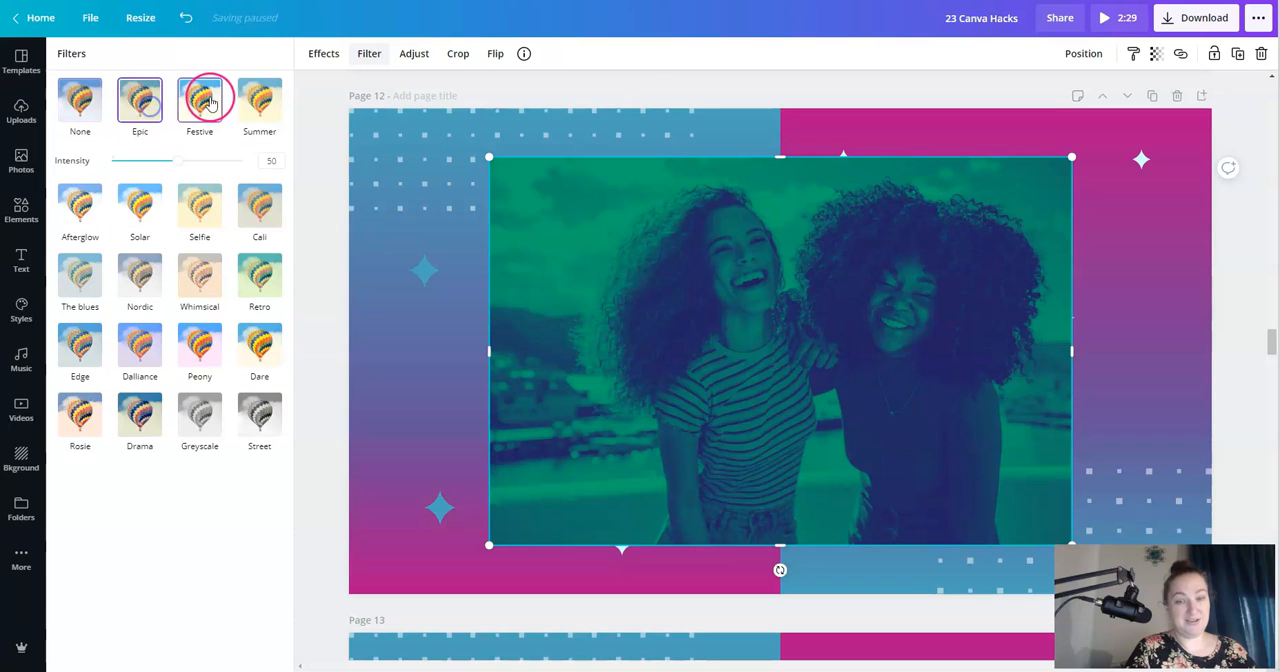
- Try the Summer and Solar filters on the green duotone photo on Page 12
left_click(254, 104)
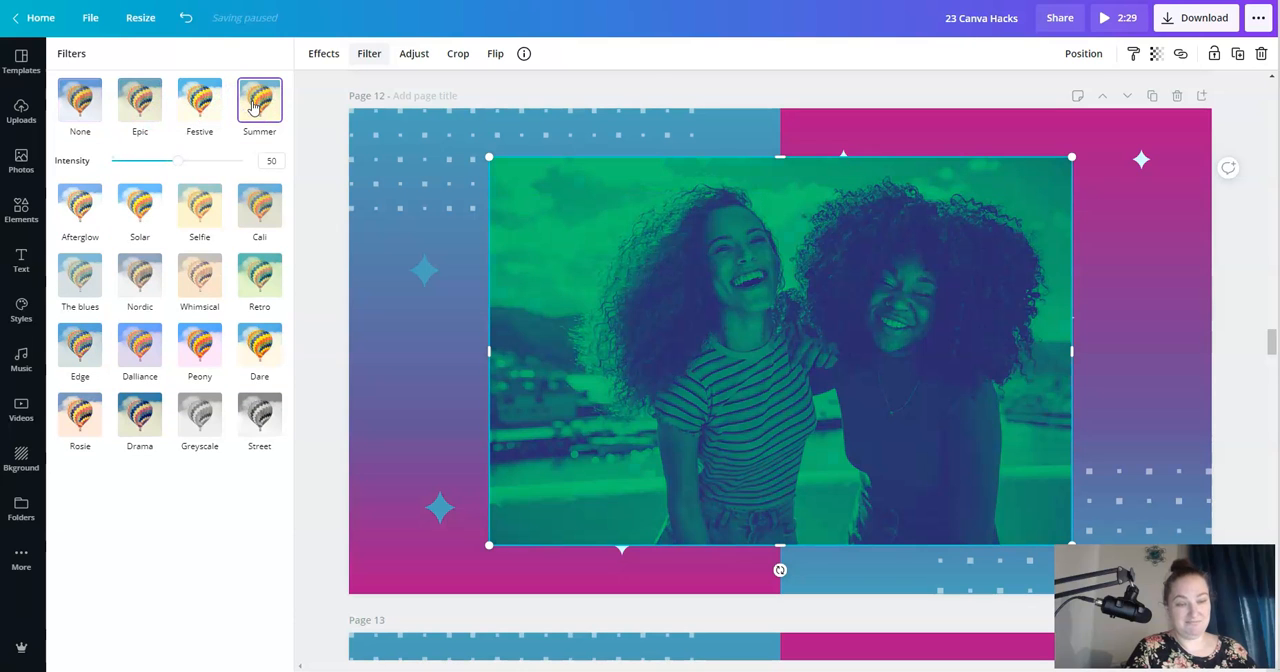
left_click(147, 206)
left_click(260, 172)
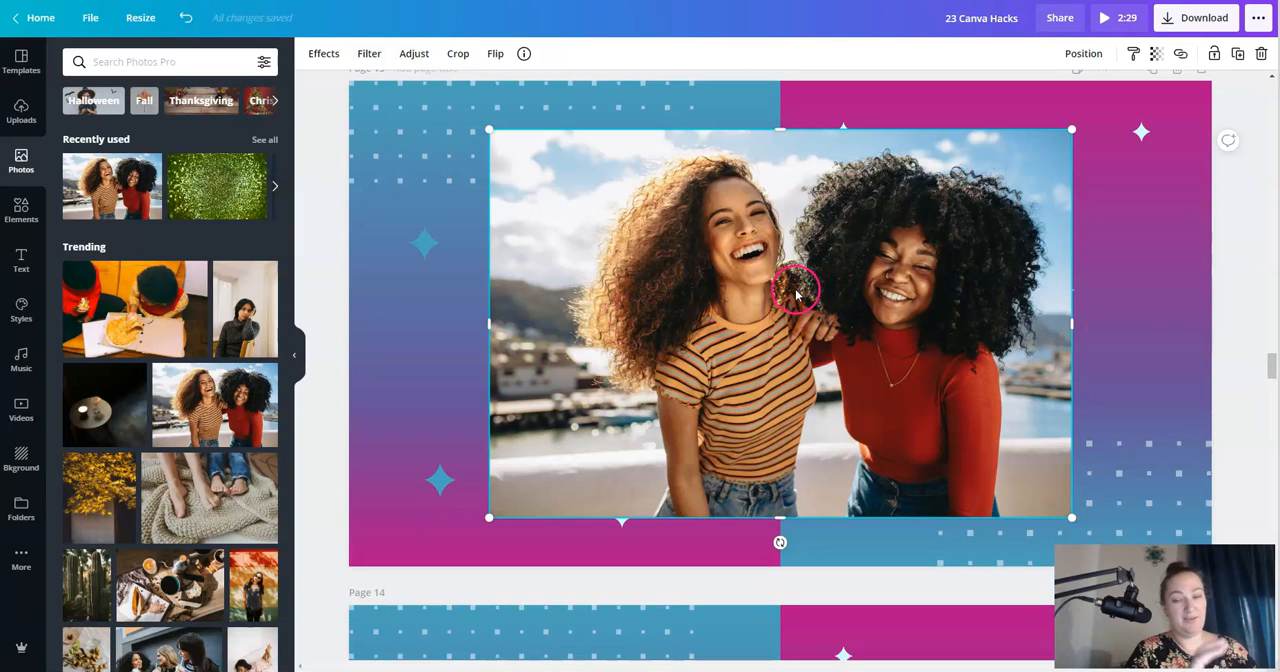
- Reposition the photo of the two women on Page 13 and flip it horizontally and vertically
left_click_drag(760, 310, 822, 303)
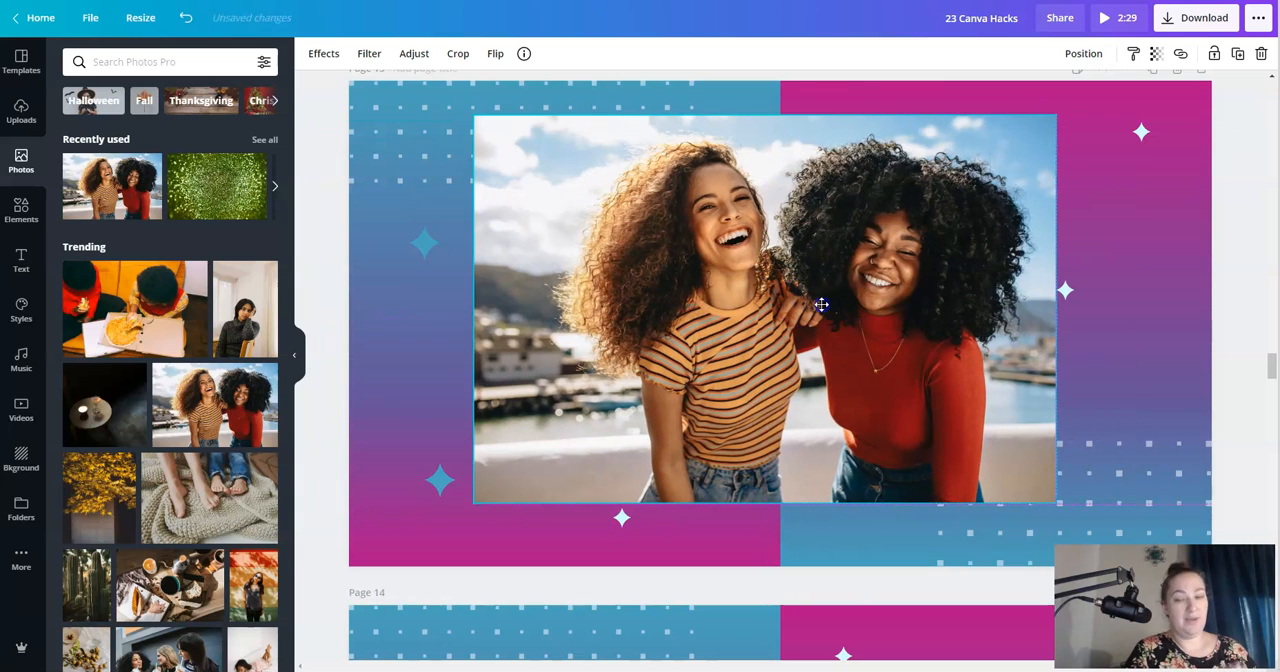
left_click(492, 53)
left_click(530, 89)
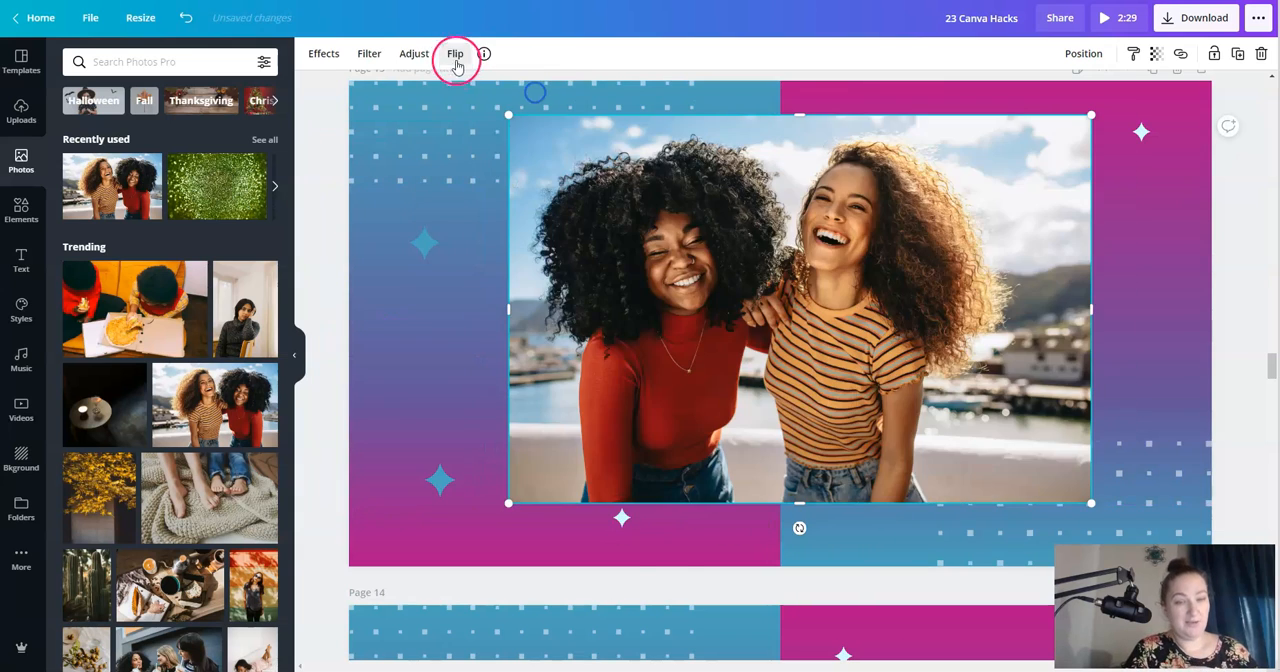
left_click(488, 119)
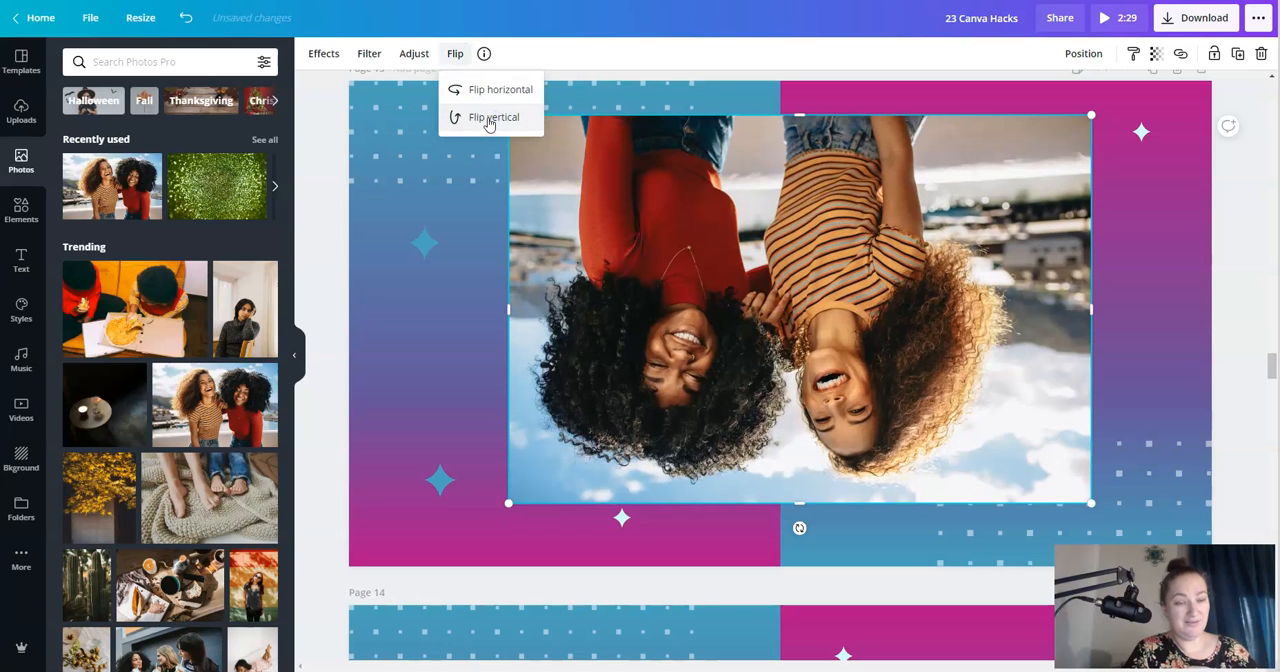
left_click_drag(798, 270, 791, 241)
left_click(1193, 203)
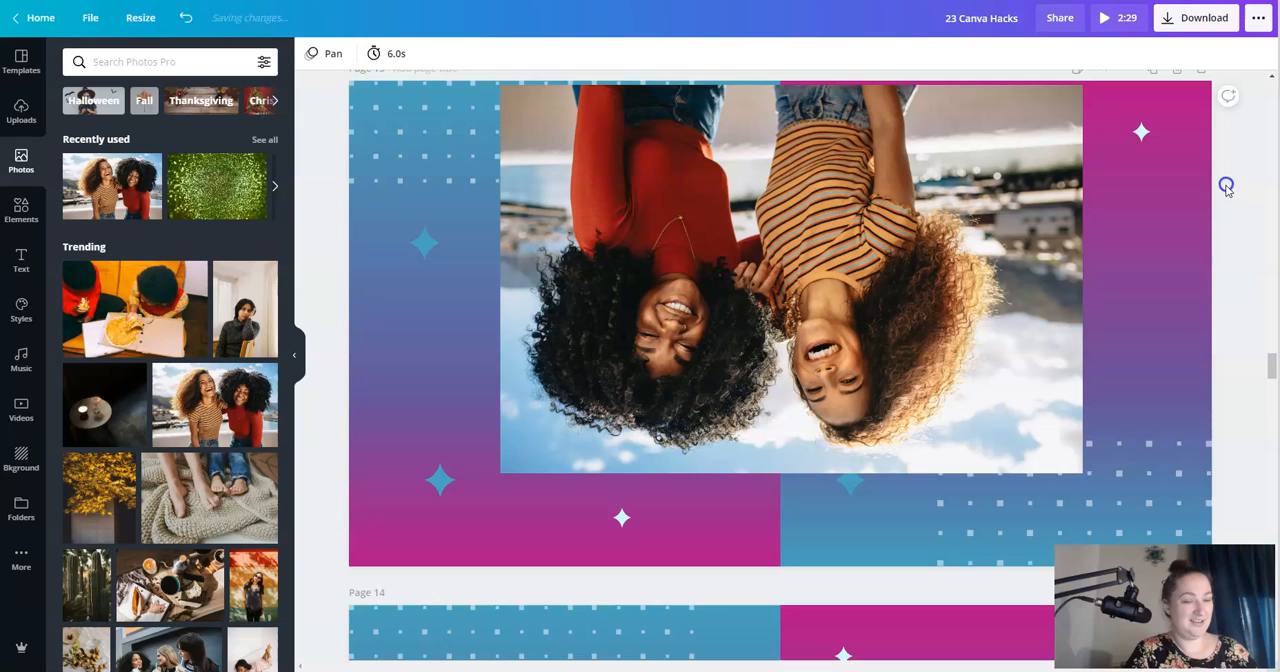
- Flip the Page 13 photo vertically back upright, toggle its horizontal flip, and rotate it to tilt counterclockwise
left_click(763, 275)
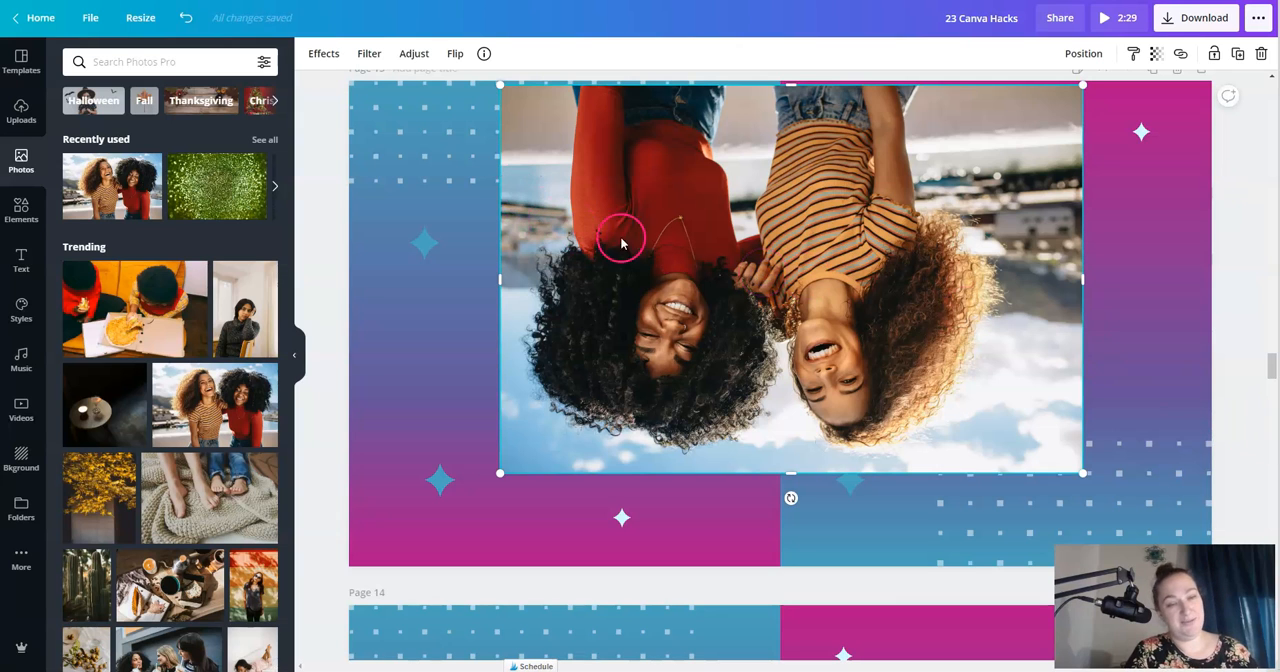
left_click(460, 53)
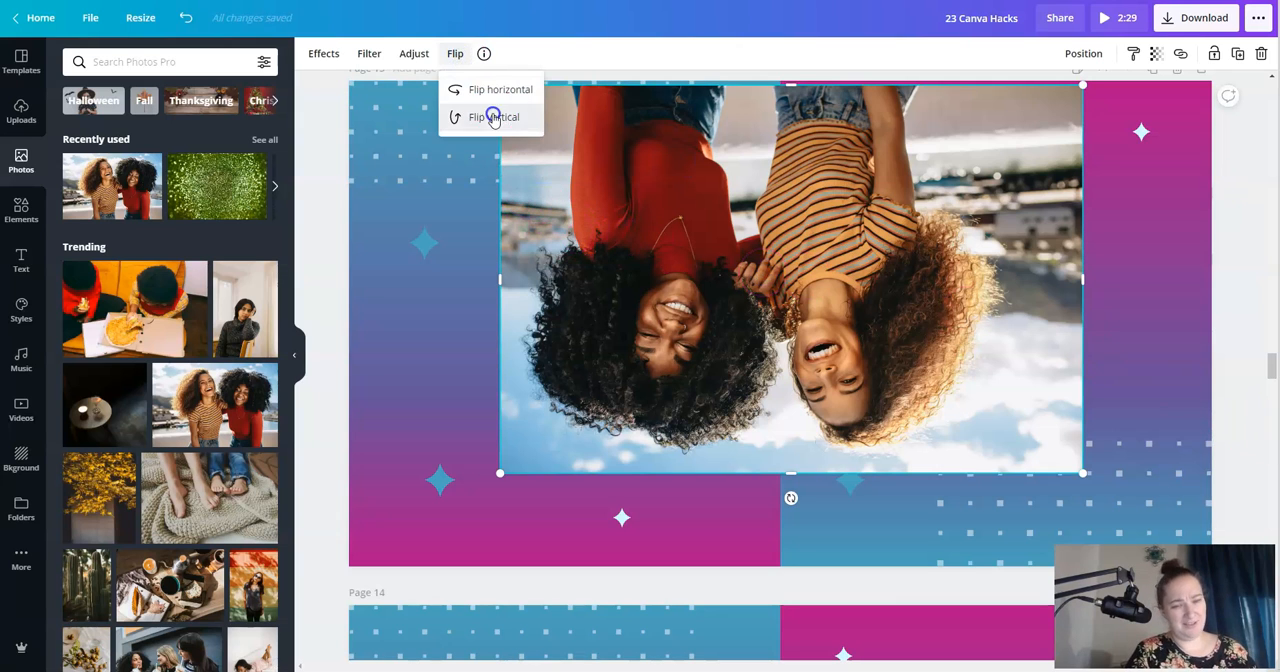
left_click(493, 116)
left_click(502, 91)
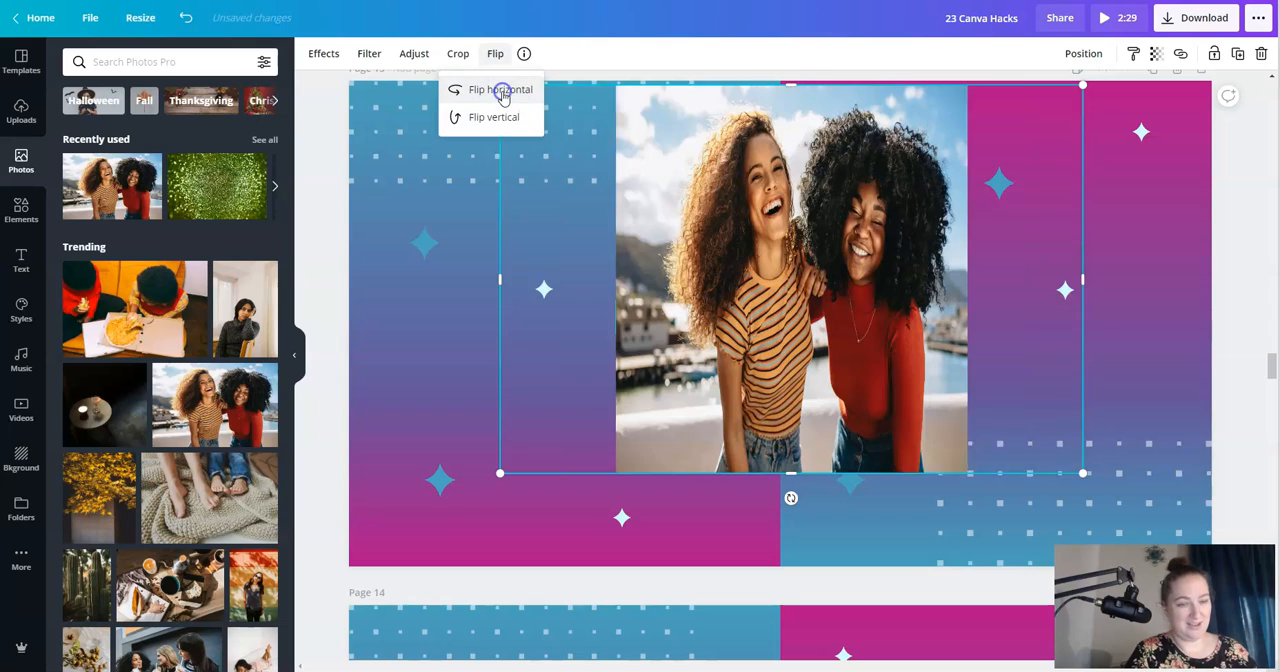
left_click(502, 92)
left_click_drag(791, 497, 816, 248)
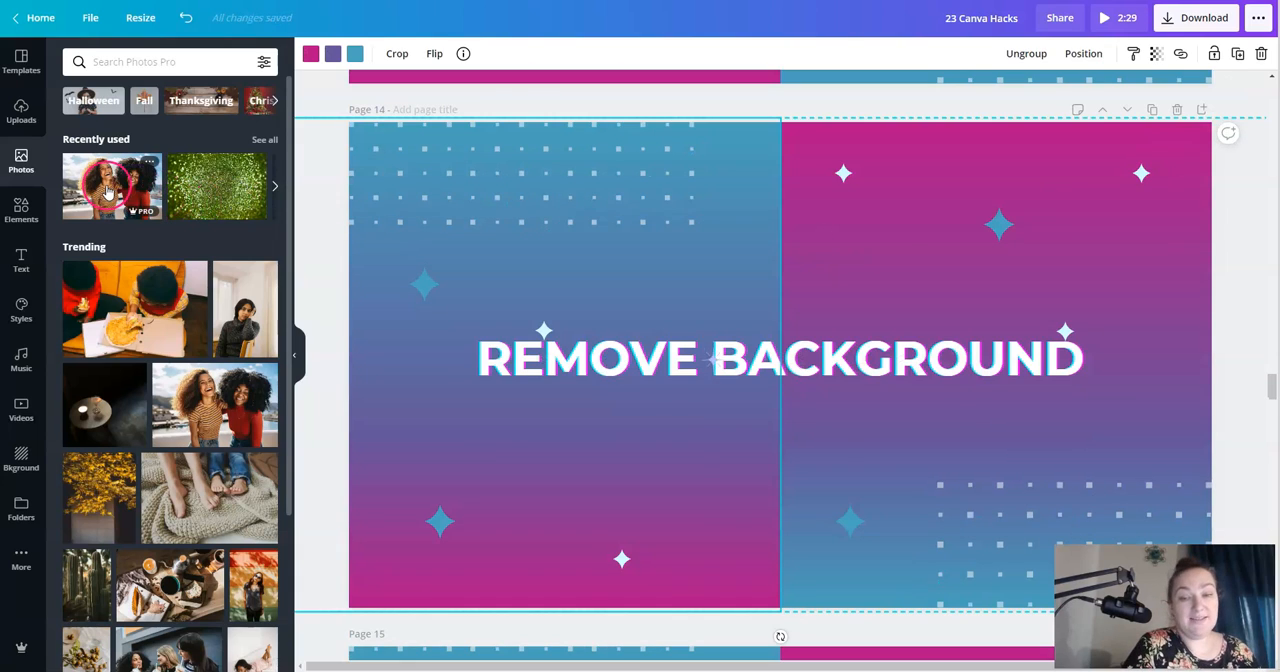
- Add the recently used photo of the two women to Page 14 and remove its background
left_click(107, 190)
left_click(645, 385)
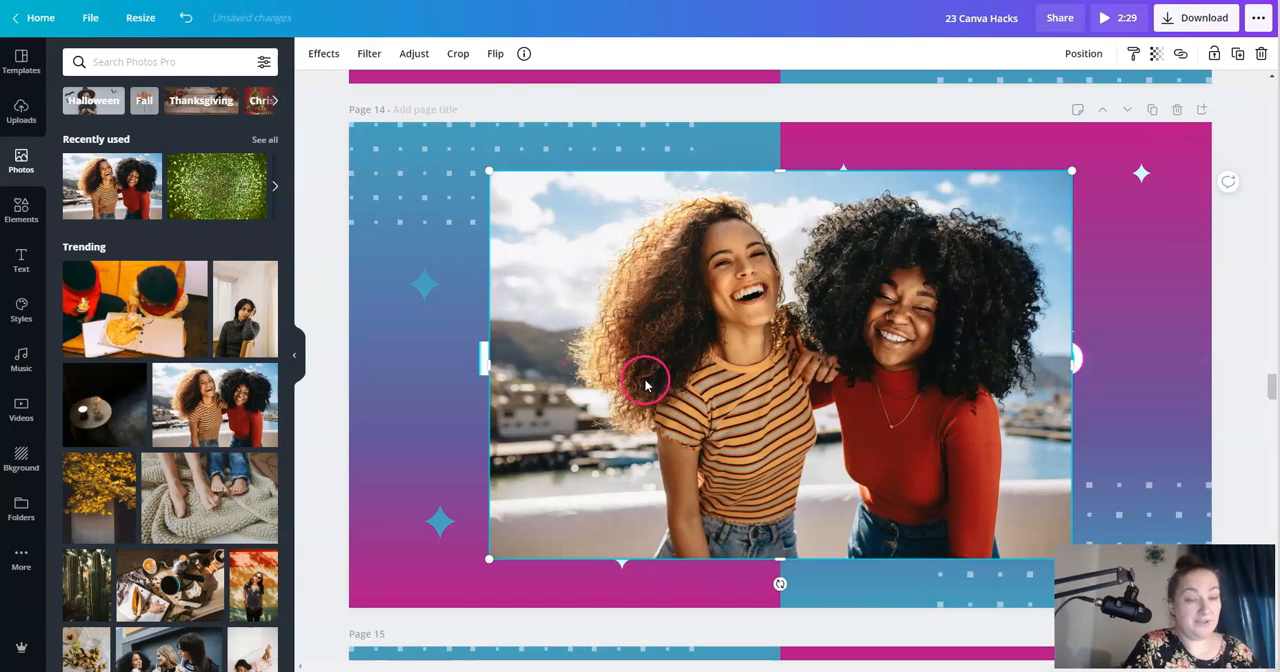
left_click(323, 53)
left_click(157, 111)
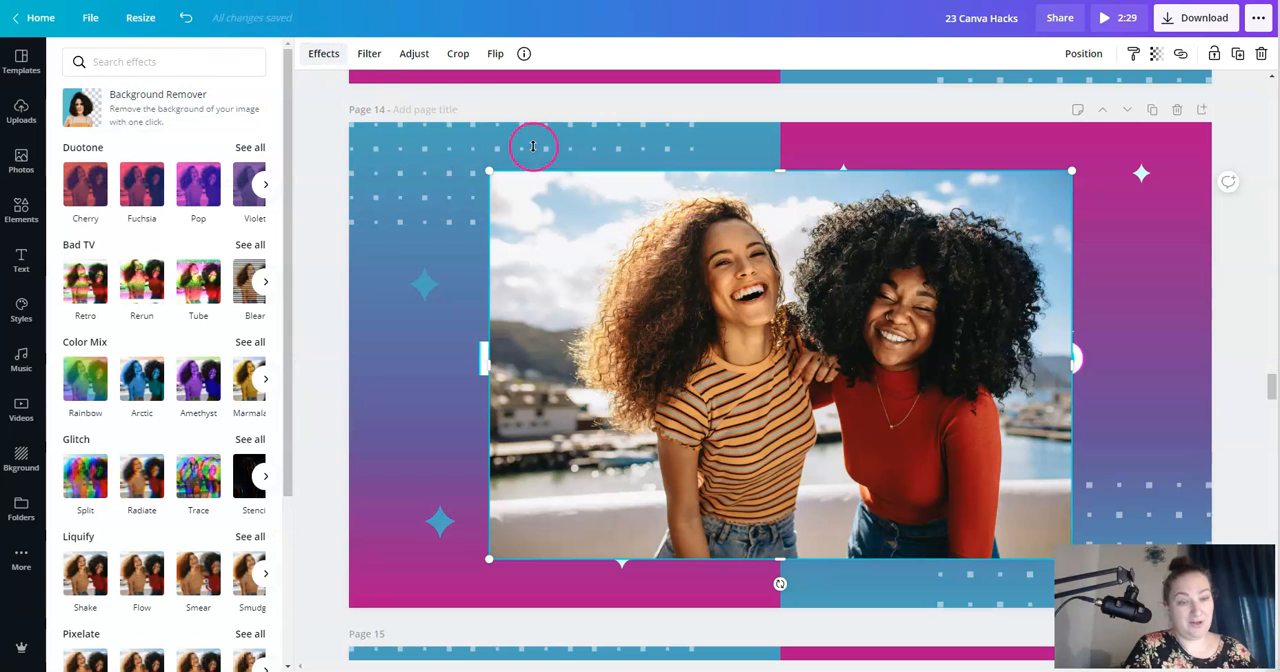
left_click(178, 100)
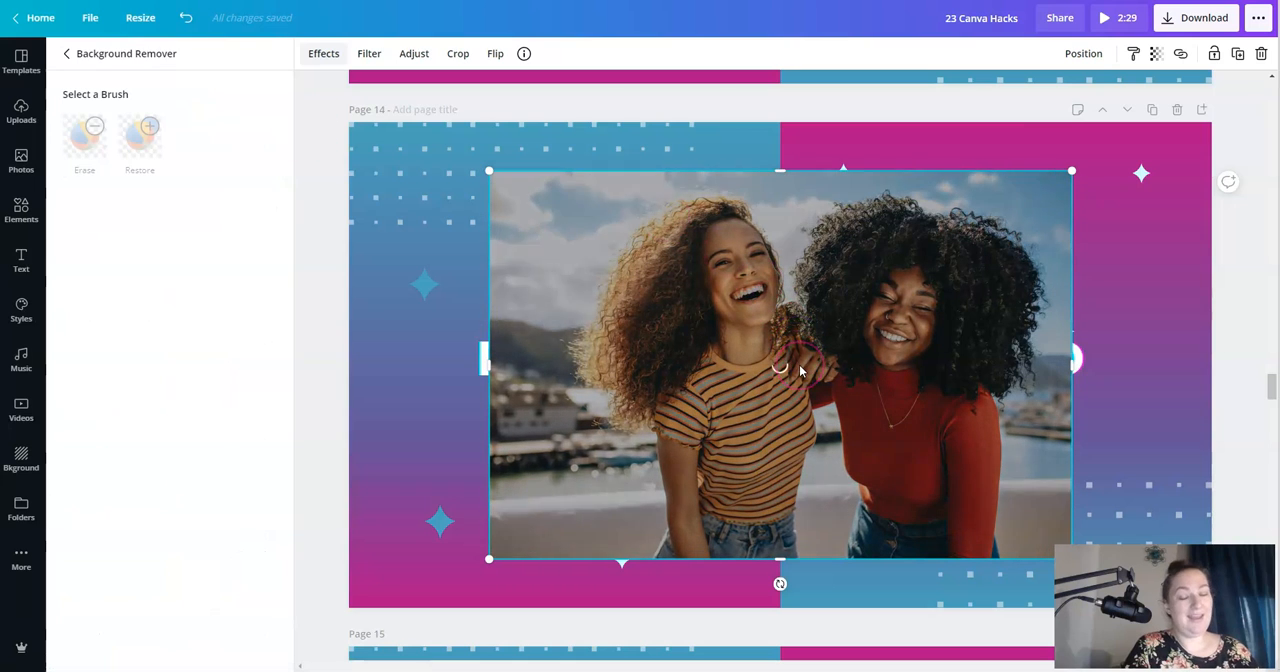
left_click(784, 397)
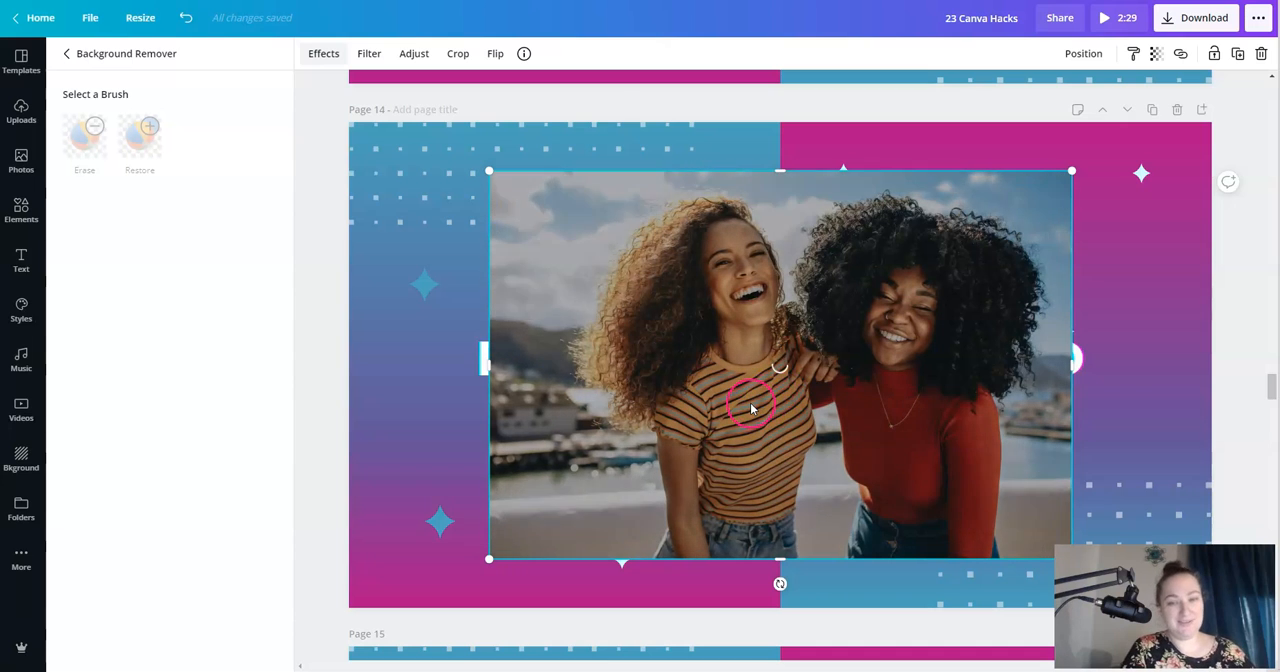
left_click(1047, 507)
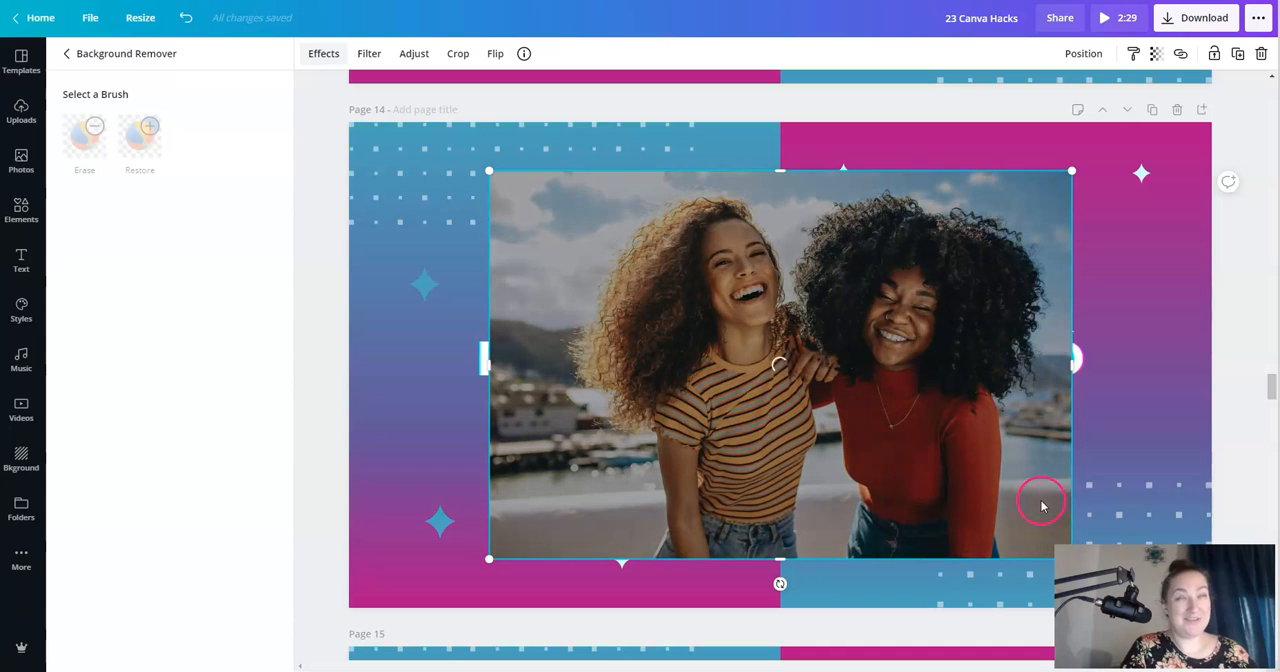
left_click(891, 305)
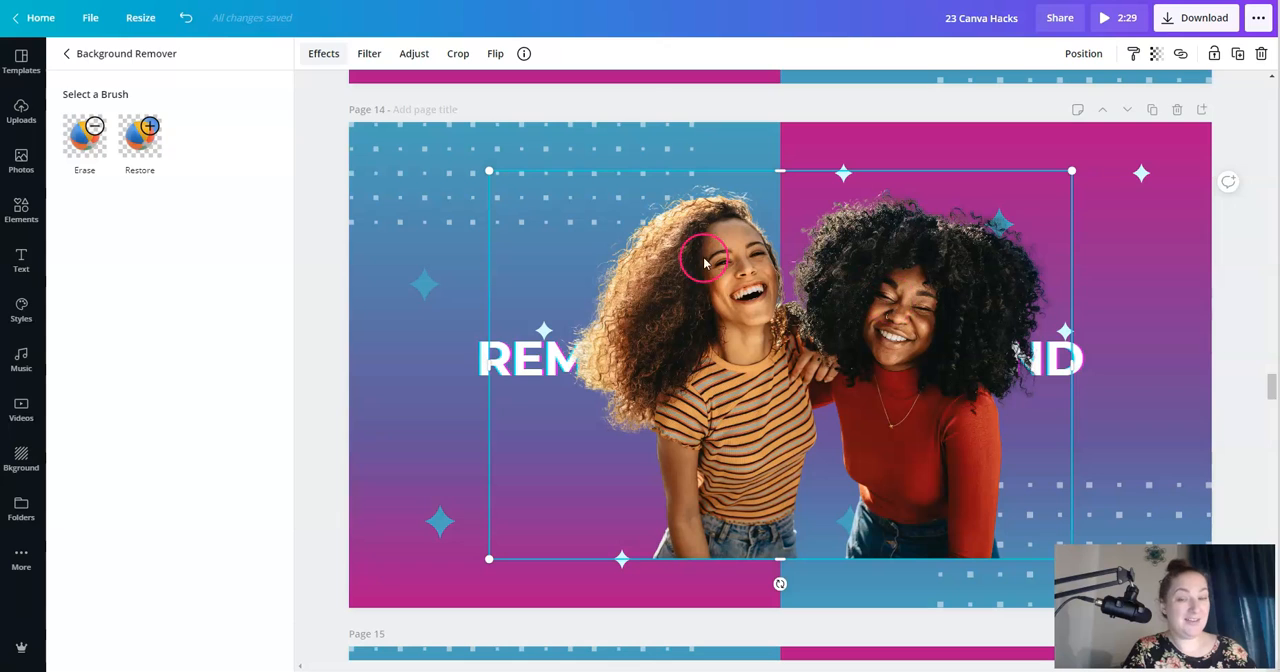
- Choose the Erase brush of the Background Remover, shrink the Page 14 cutout, and move it above the title
left_click(84, 140)
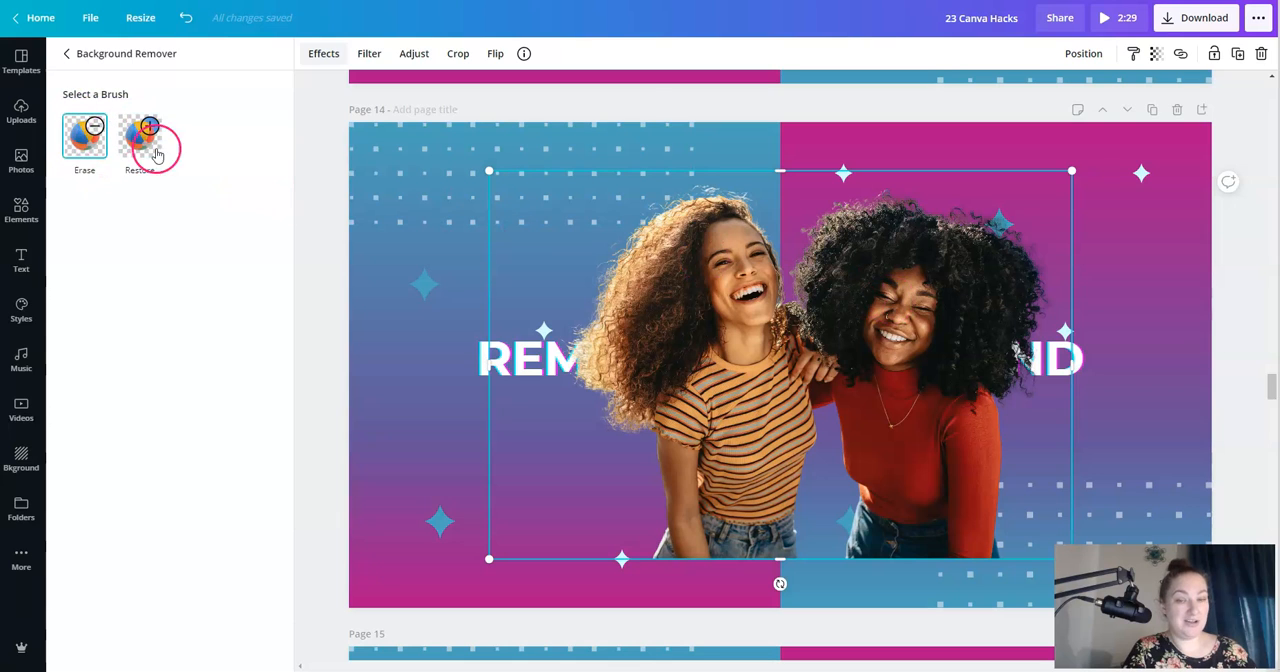
left_click_drag(489, 171, 749, 338)
left_click_drag(894, 448, 745, 228)
left_click(1107, 244)
- Add a blank page after Page 15, insert the recently used photo of the two women, and shift it slightly left
left_click(735, 432)
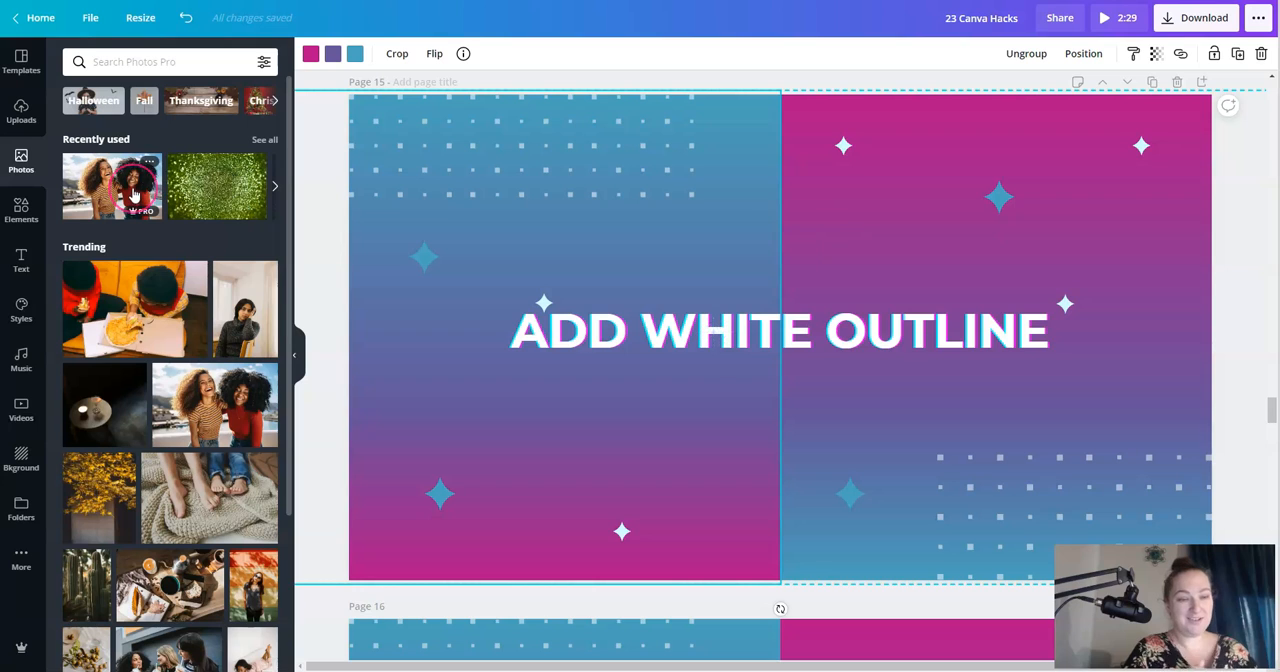
left_click(126, 193)
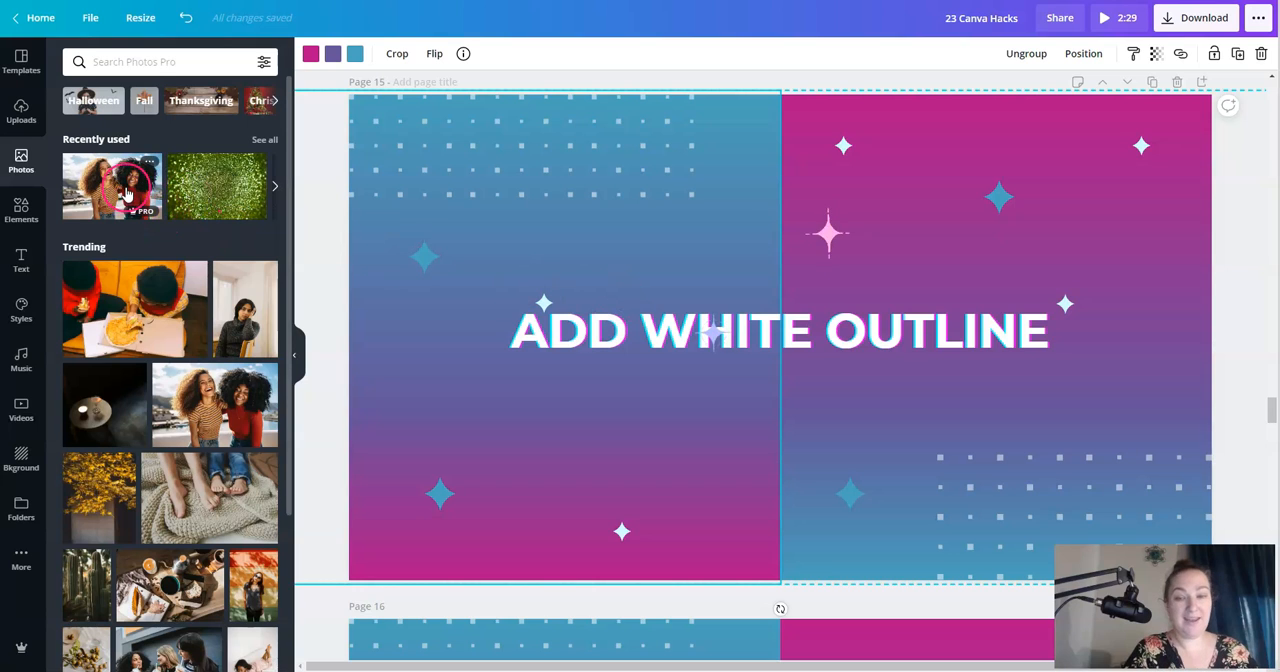
left_click(1201, 82)
left_click(149, 165)
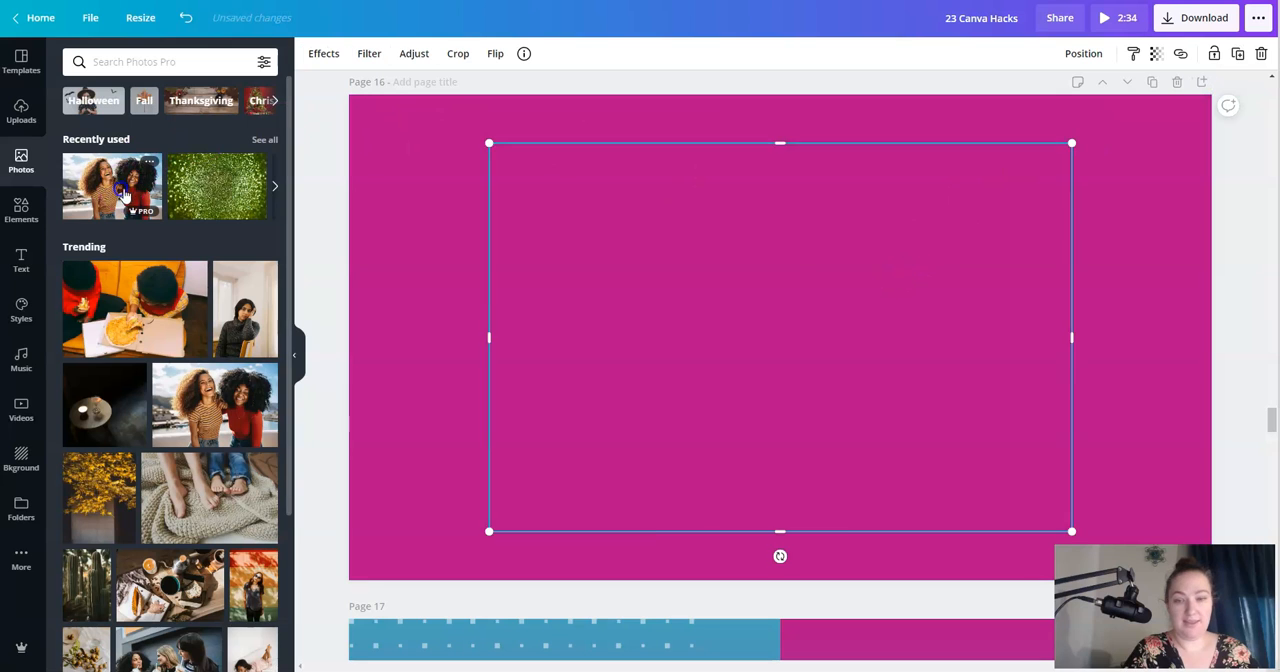
left_click(867, 256)
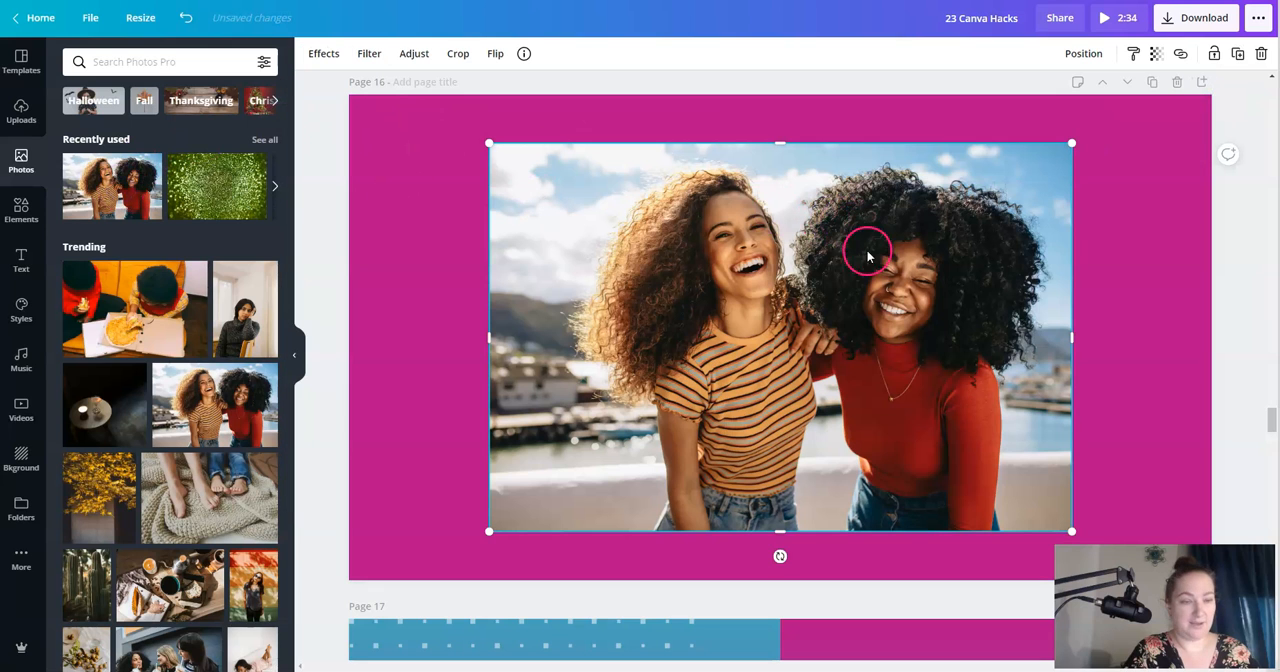
left_click(751, 301)
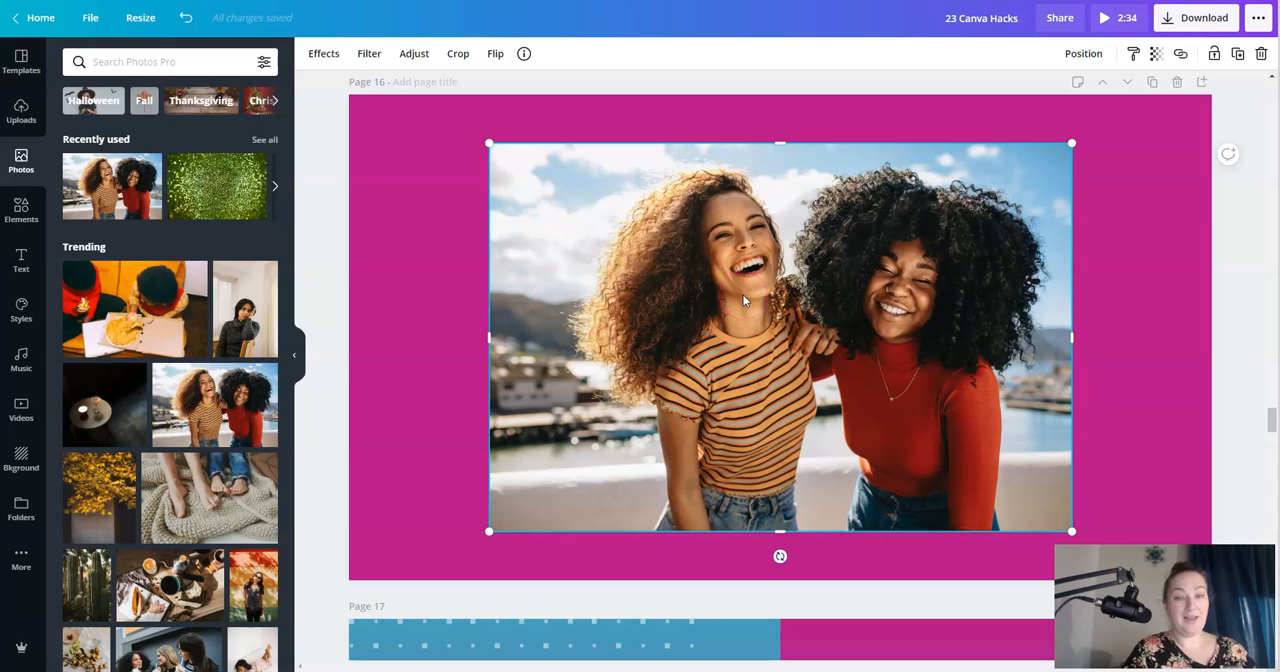
left_click(826, 288)
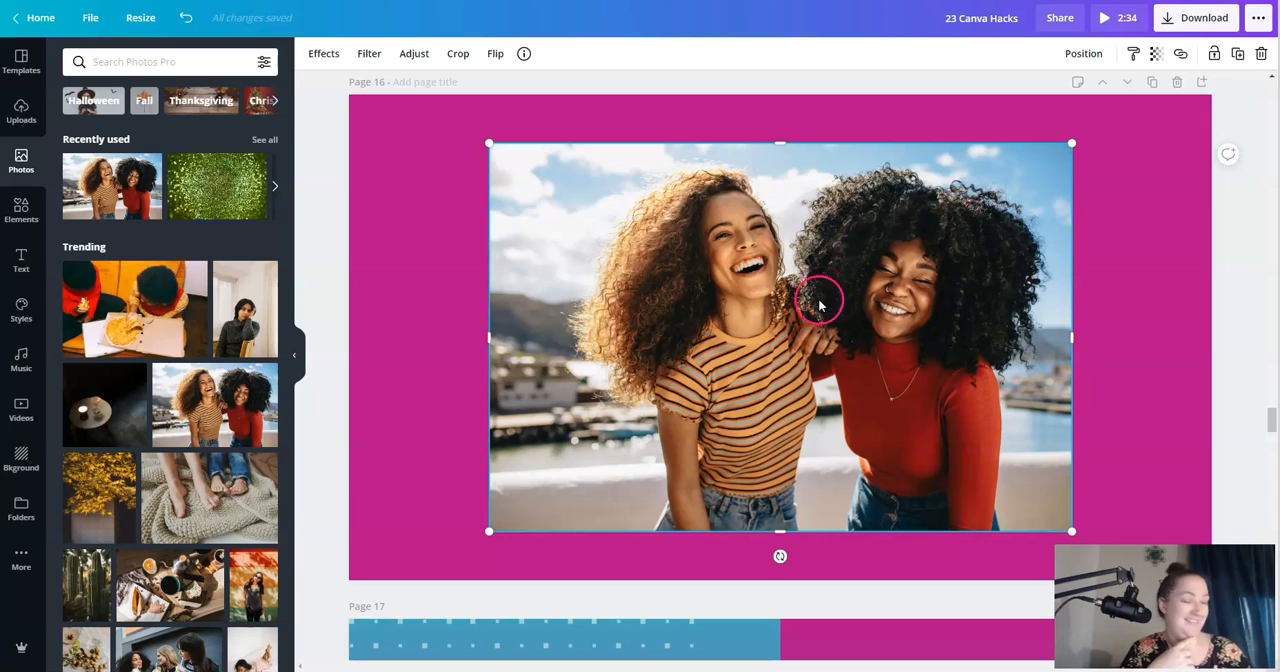
left_click_drag(776, 285, 742, 285)
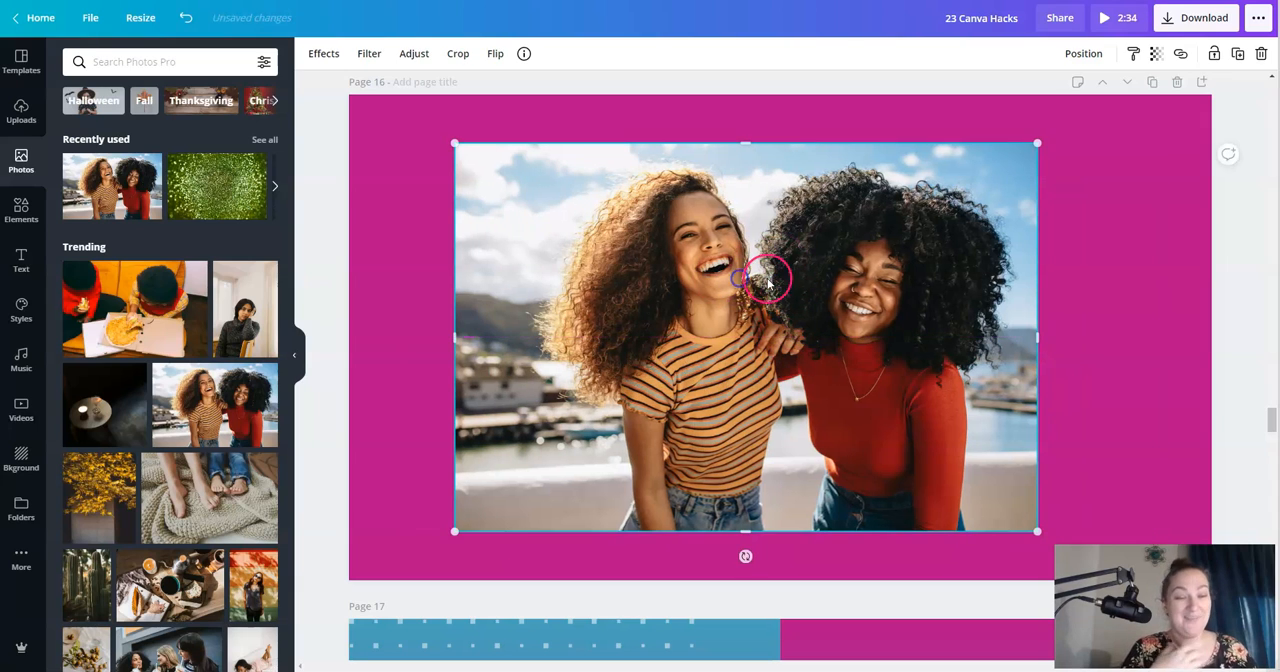
- Remove the background of the Page 16 photo and place a second cutout copy of it overlapping to the right
left_click(311, 68)
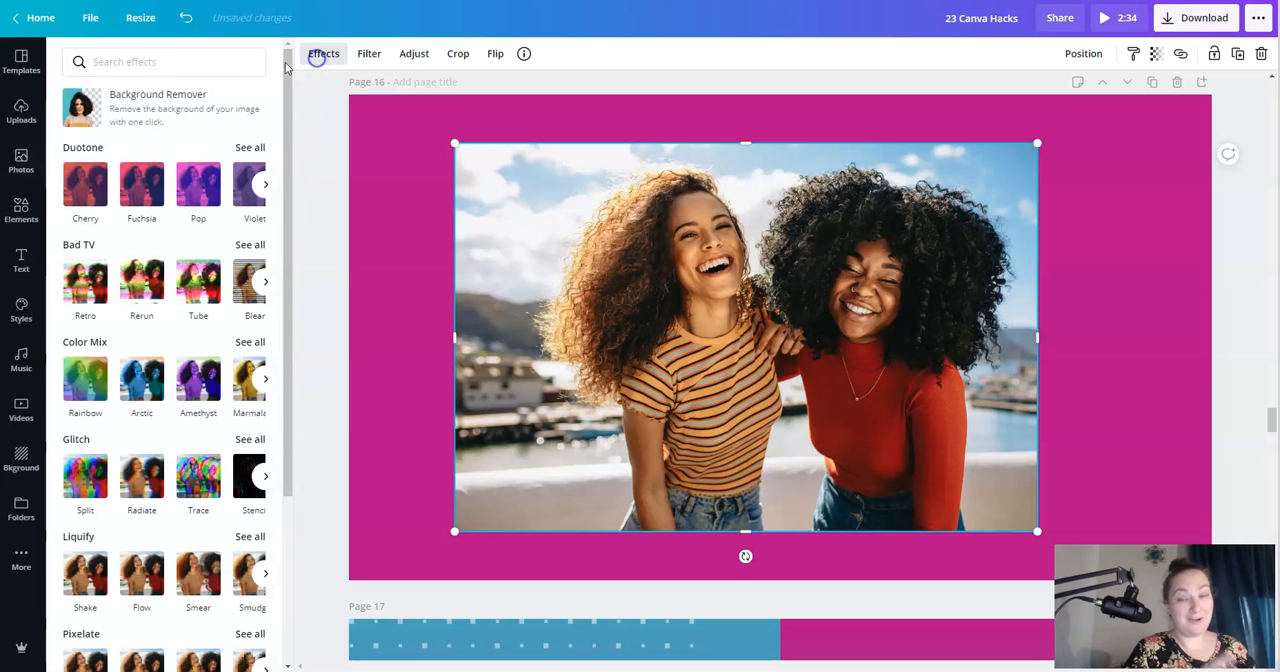
left_click(155, 108)
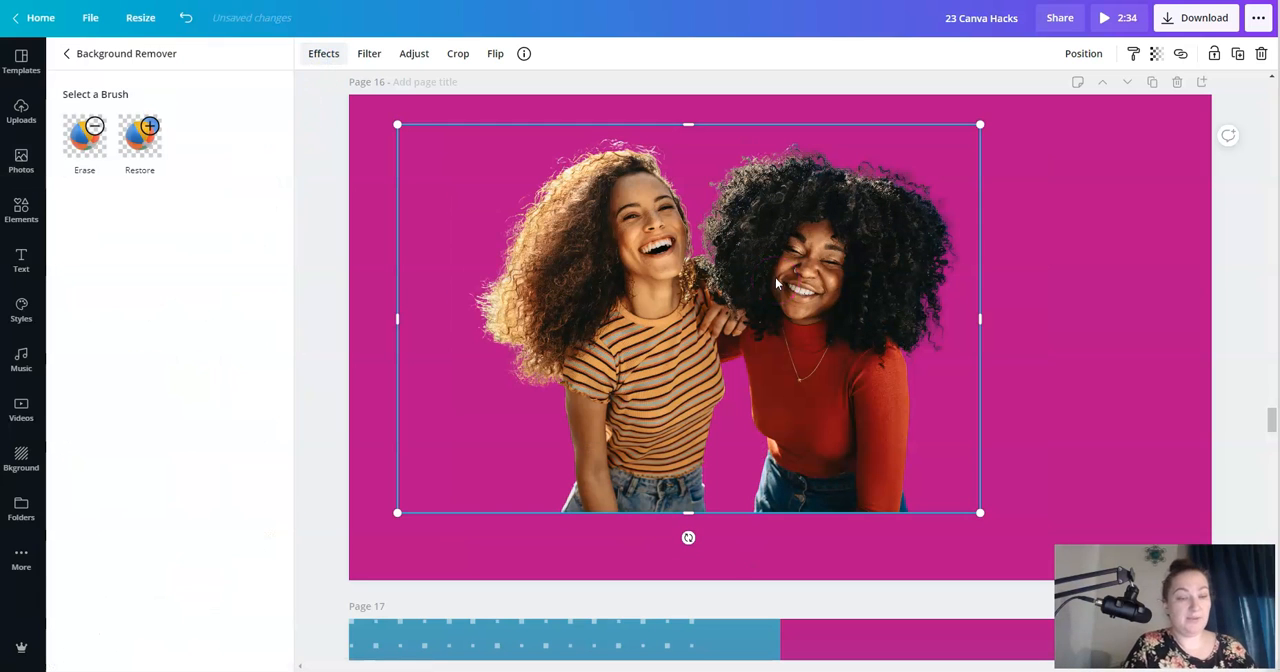
key("ctrl+v")
left_click_drag(821, 272, 994, 267)
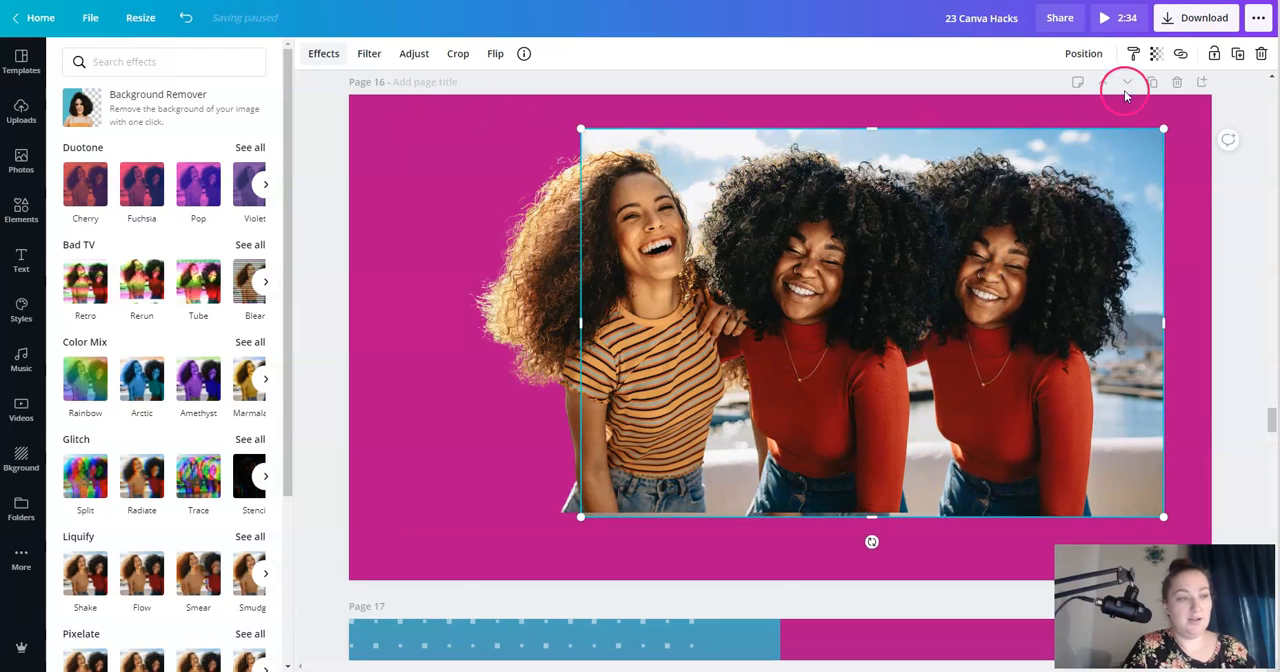
left_click(1237, 54)
left_click_drag(1043, 263, 983, 271)
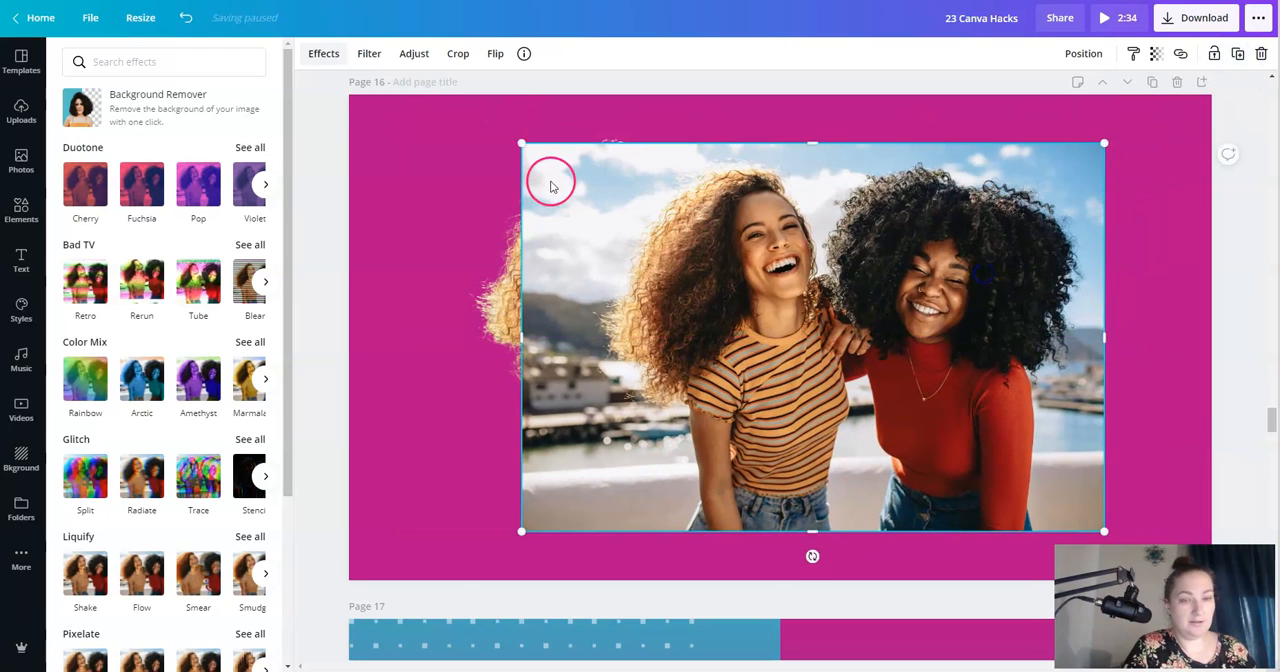
left_click(324, 54)
left_click(324, 54)
left_click(160, 94)
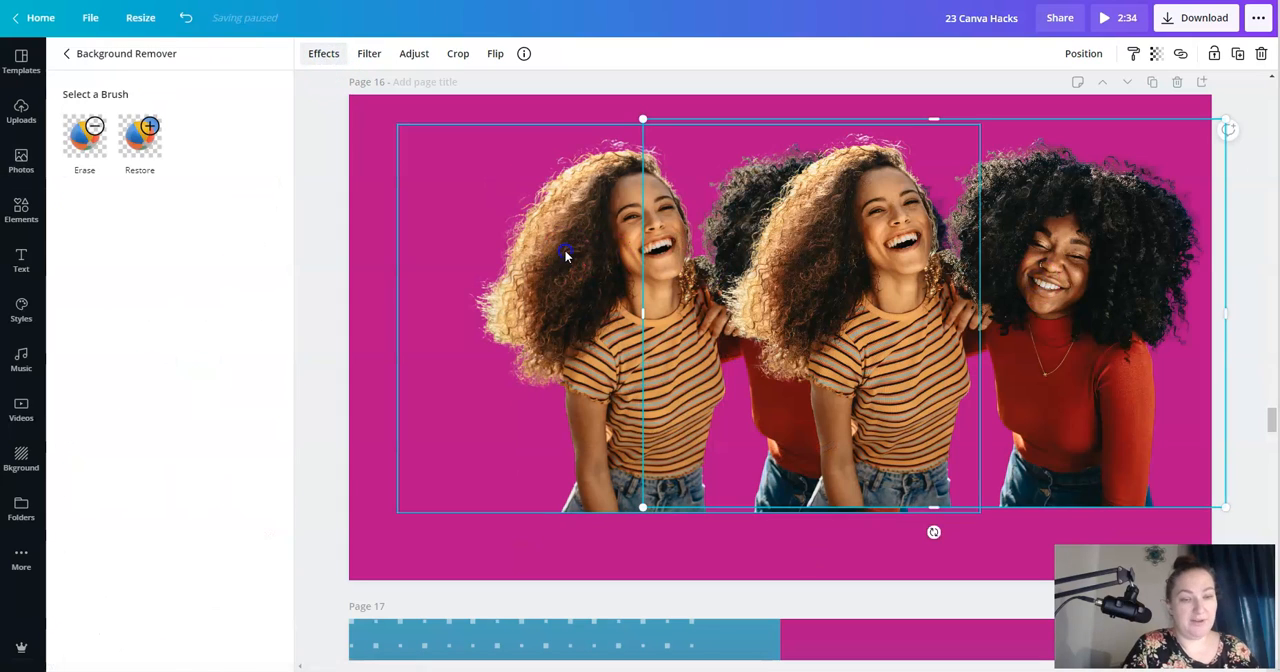
- Apply the Cherry duotone effect to the rear cutout on Page 16 and open the effect's settings
left_click(569, 252)
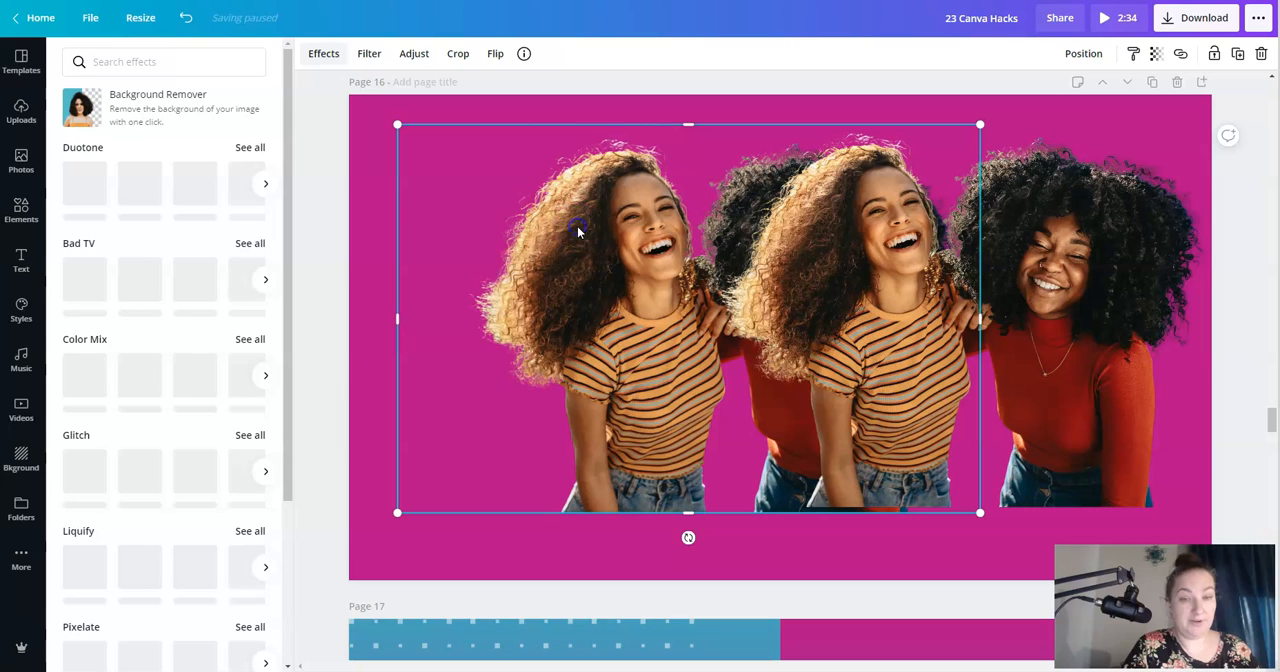
left_click(91, 191)
left_click(104, 200)
left_click(763, 368)
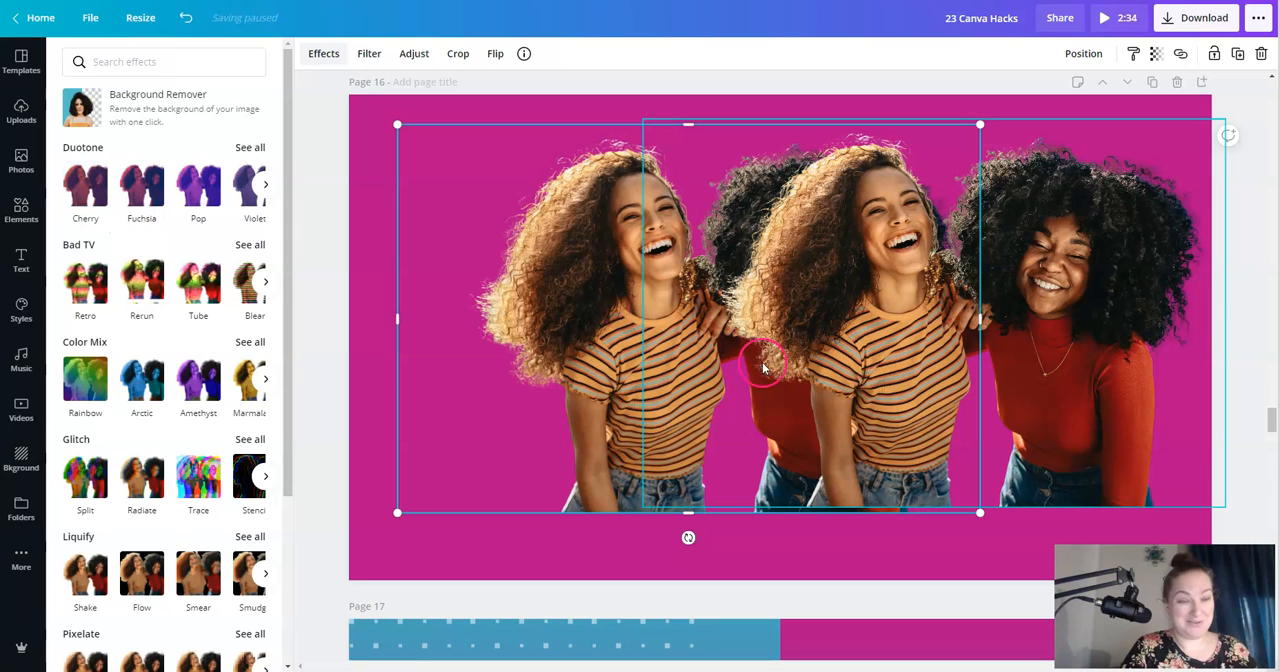
left_click(67, 170)
left_click(88, 185)
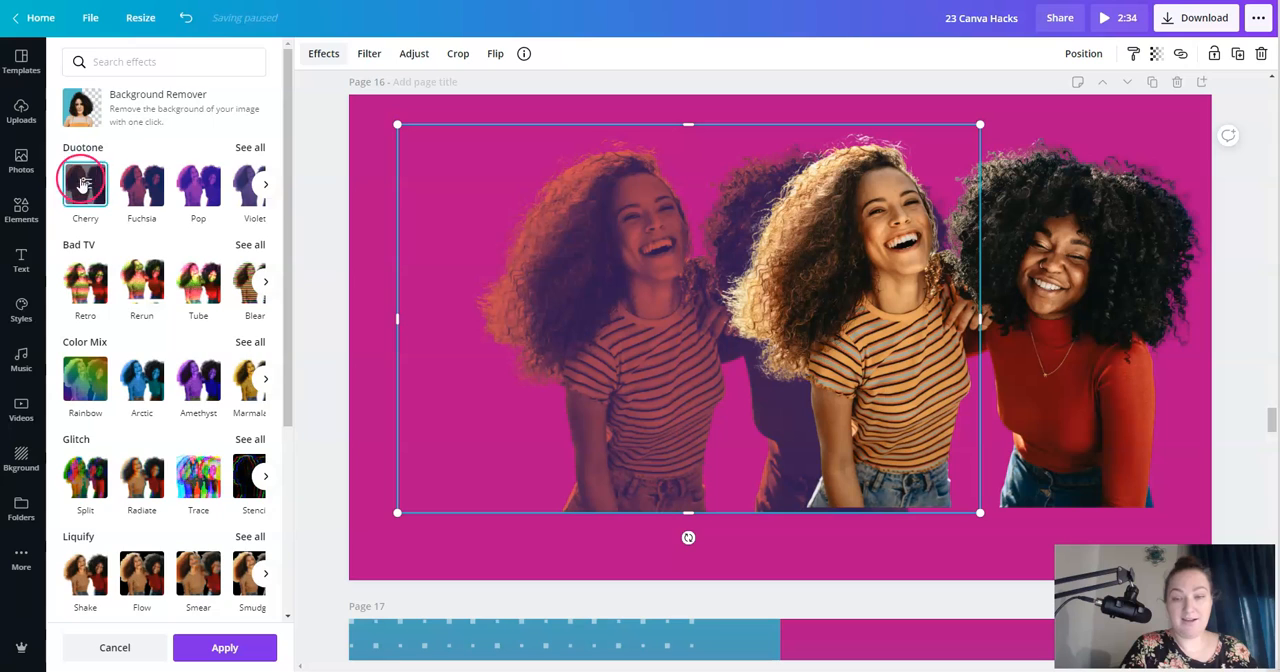
left_click(84, 182)
- Set both the highlight and shadow colors of the rear cutout's duotone to white, #FFFFFF
left_click(260, 115)
left_click_drag(208, 96, 91, 77)
left_click(183, 242)
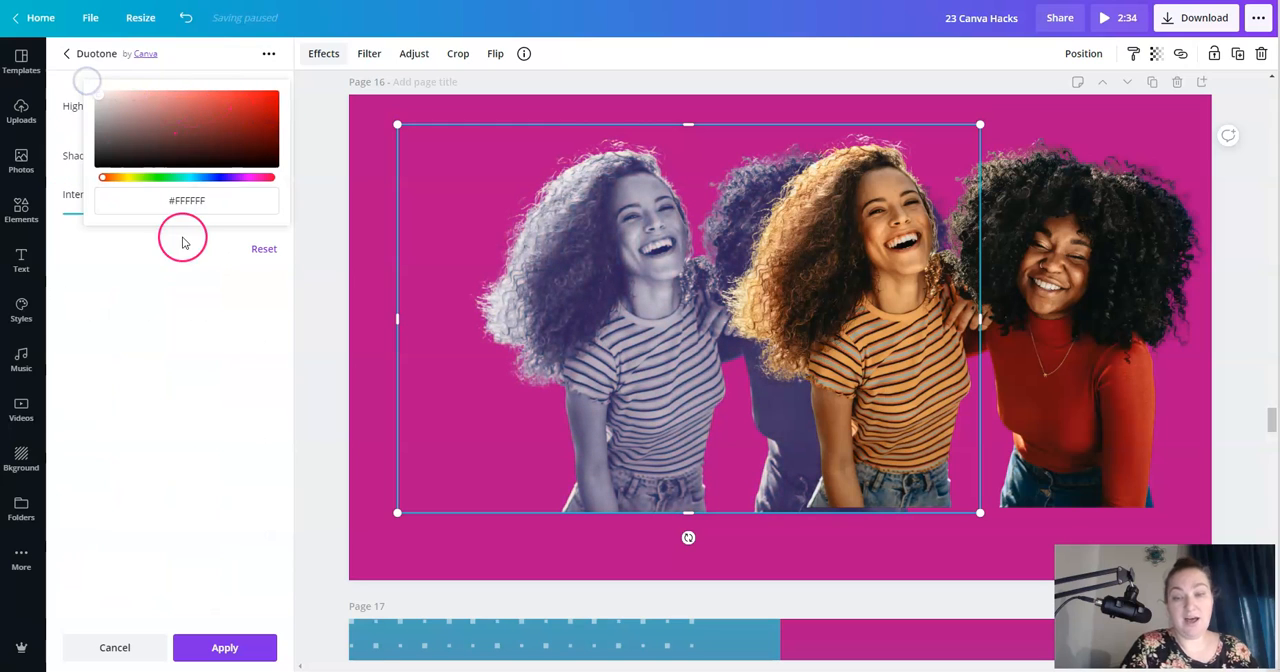
left_click(269, 166)
left_click_drag(207, 148, 80, 72)
left_click(146, 251)
left_click(288, 306)
- Center the white cutout on Page 16, lay the full-color cutout over it, and nudge it left to leave a white outline
left_click_drag(594, 303, 674, 321)
left_click_drag(1143, 301, 987, 328)
key("Left")
key("Left")
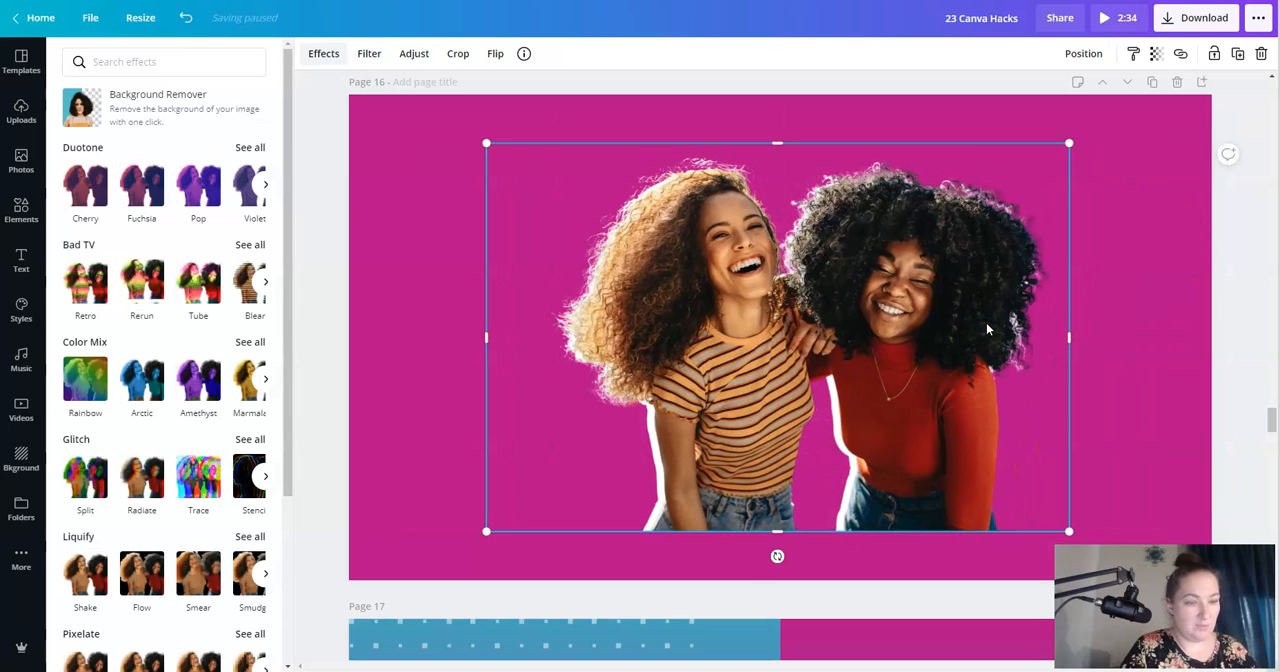
key("Left")
key("Left")
key("Left")
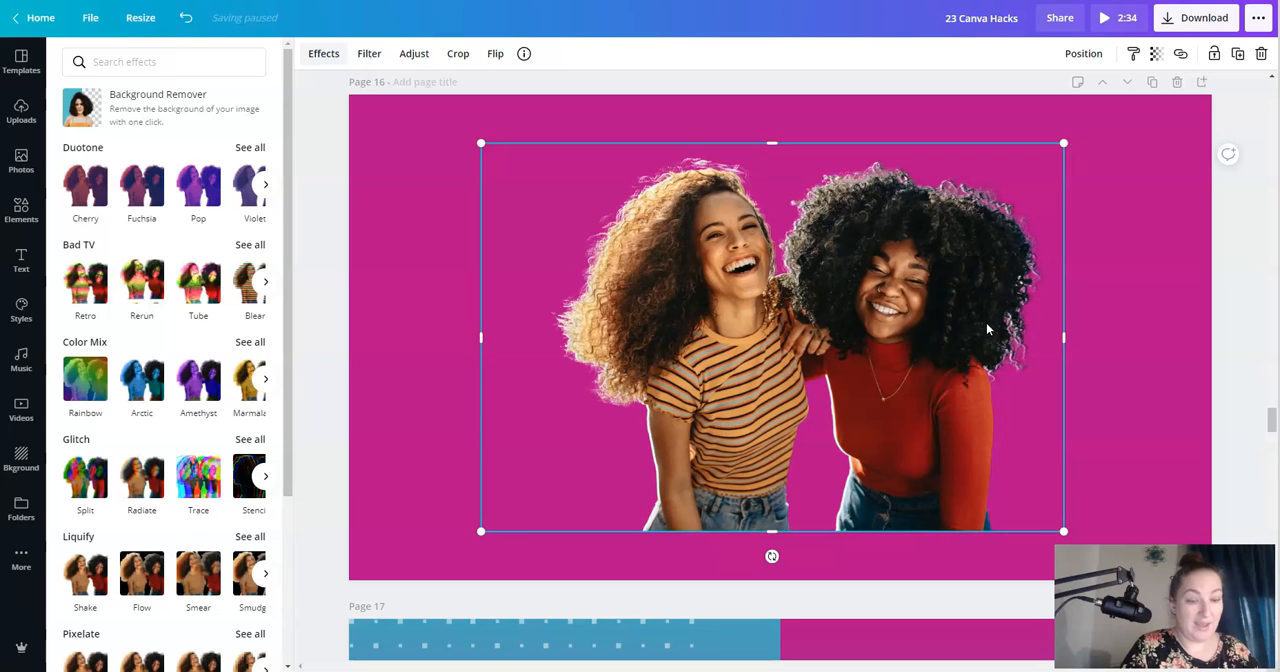
- Nudge the full-color cutout on Page 16 in small increments right and down over the white cutout to adjust the white outline
key("Right")
key("Right")
key("Right")
key("Right")
key("Right")
key("Right")
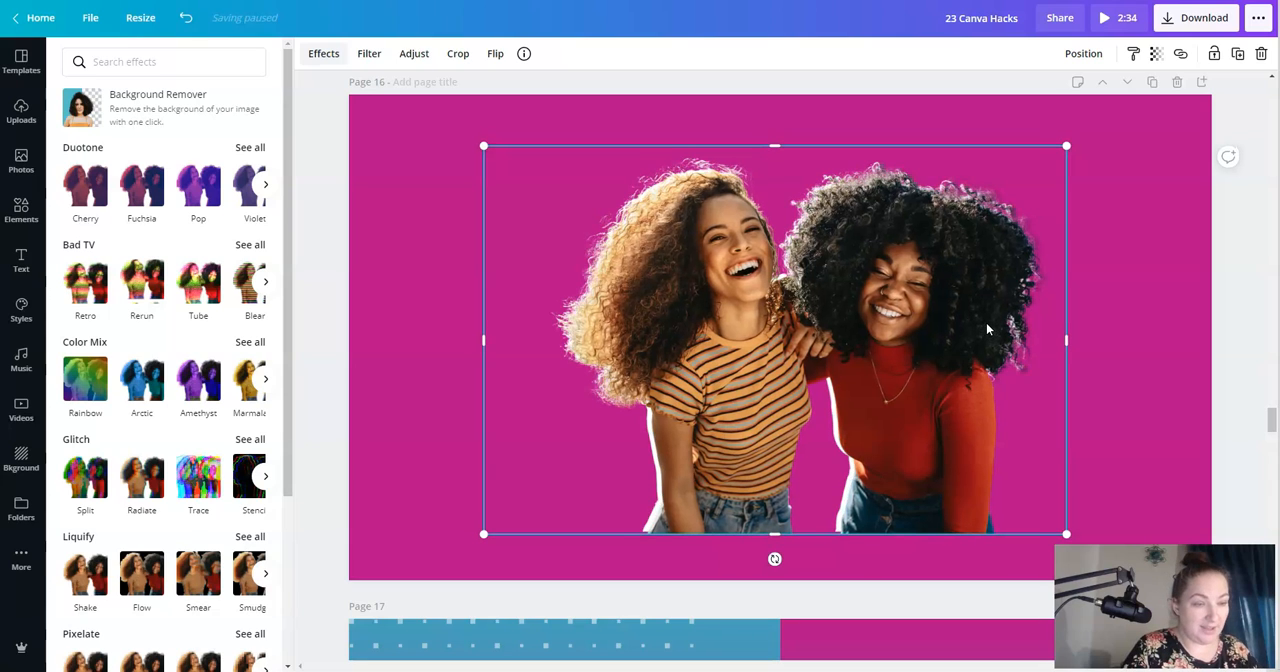
key("Down")
key("Down")
key("Down")
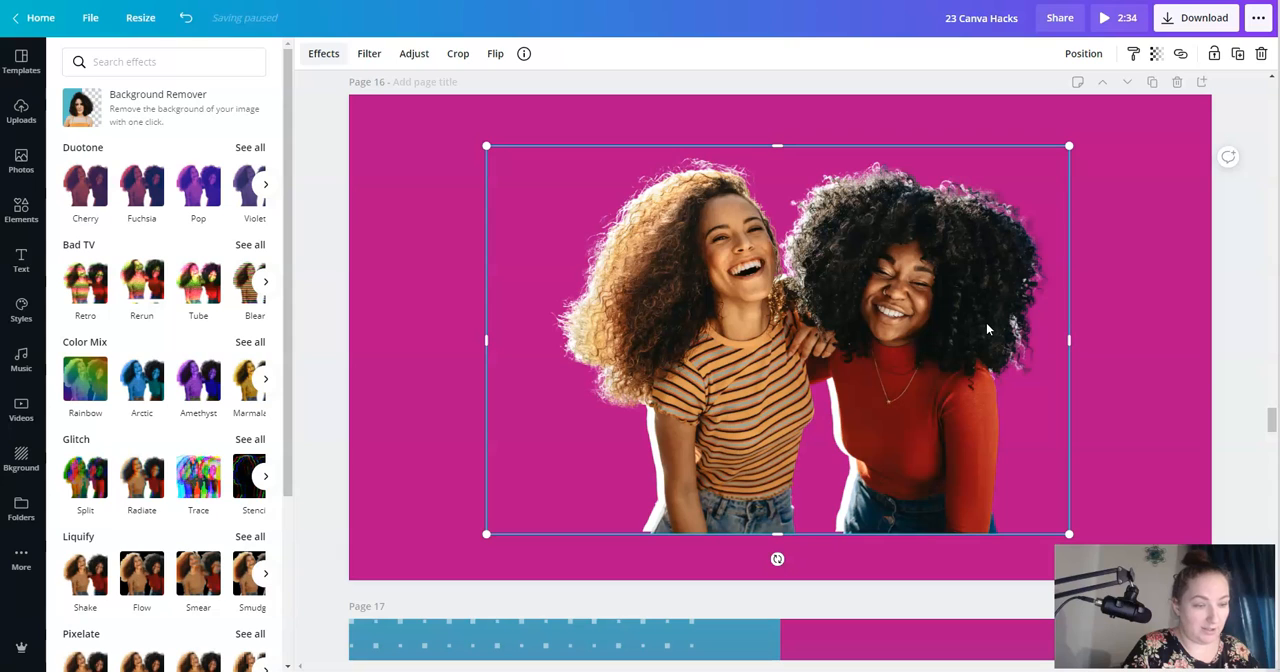
key("Right")
key("Down")
key("Left")
key("Up")
- Shift the full-color cutout slightly up and to the right over the white cutout to widen the outline on its left side
left_click(1140, 159)
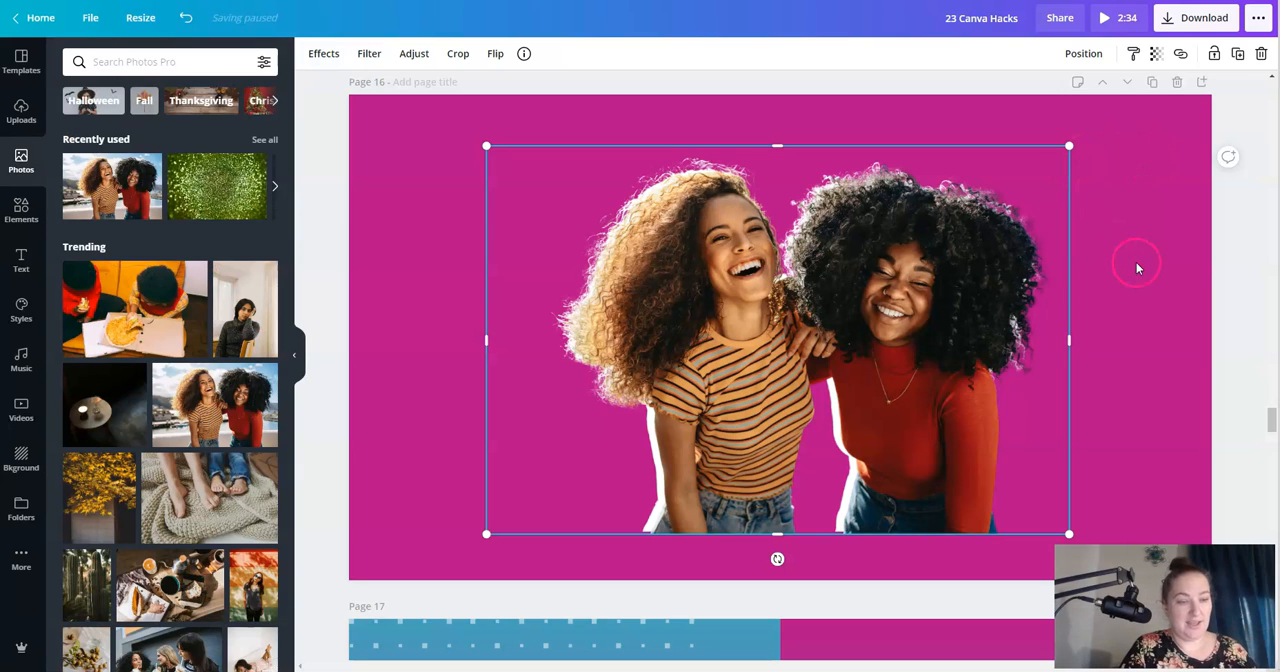
key("Left")
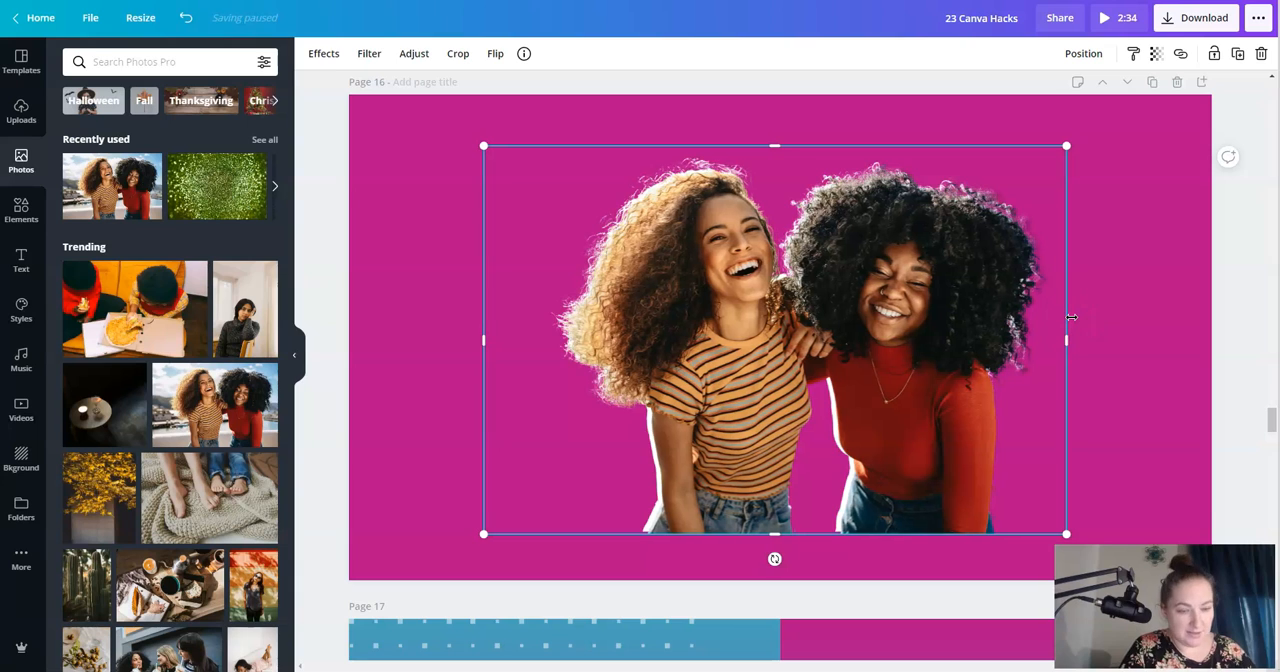
left_click(1132, 347)
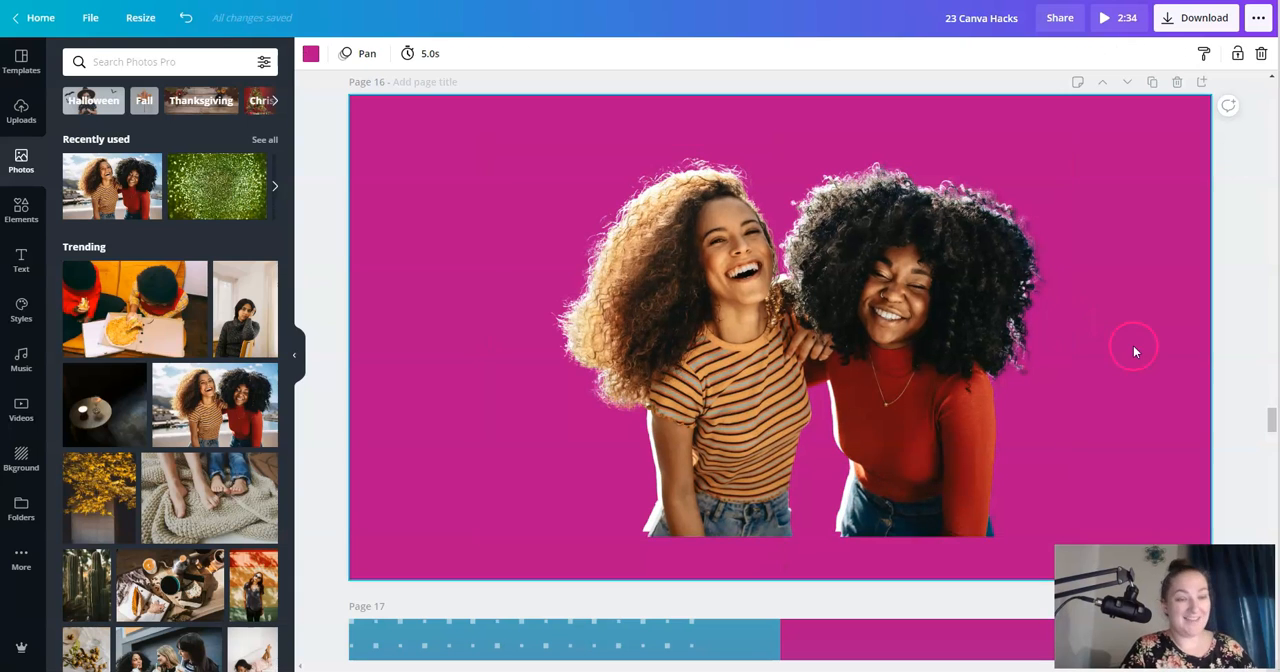
left_click_drag(929, 407, 936, 400)
left_click(1143, 304)
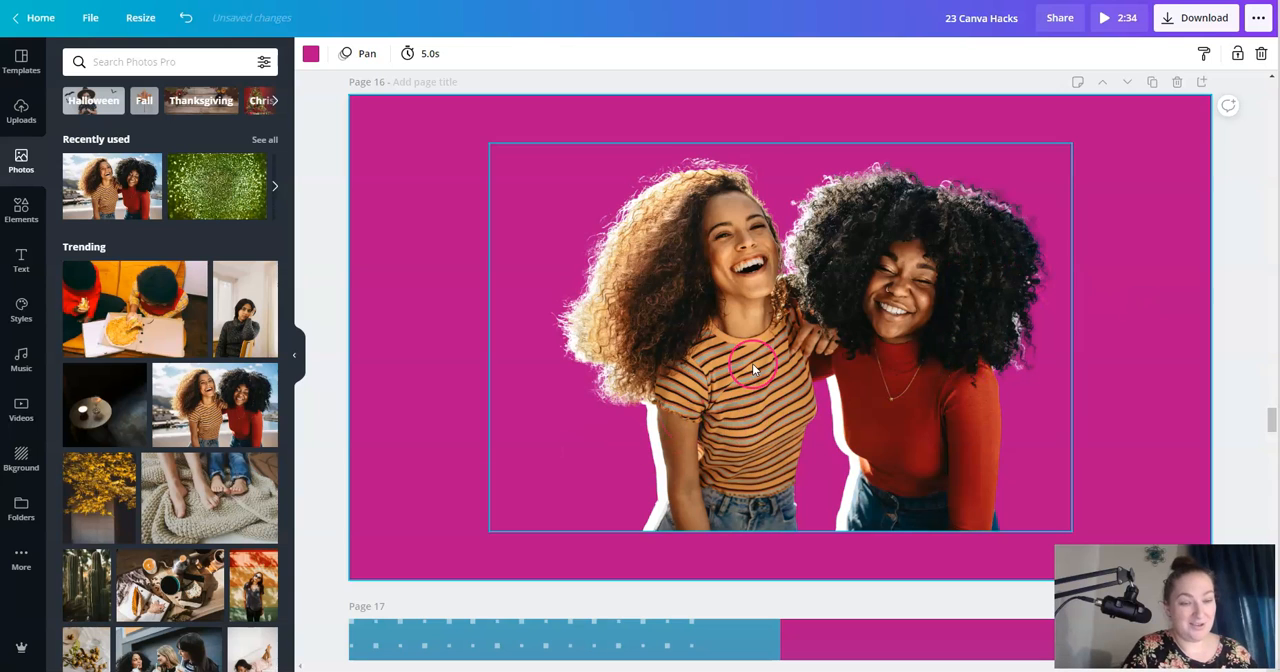
- Move the full-color cutout aside and apply the Cherry duotone to the white cutout with its highlight color set to black, #000000
left_click_drag(753, 366, 857, 363)
left_click(492, 316)
left_click(323, 53)
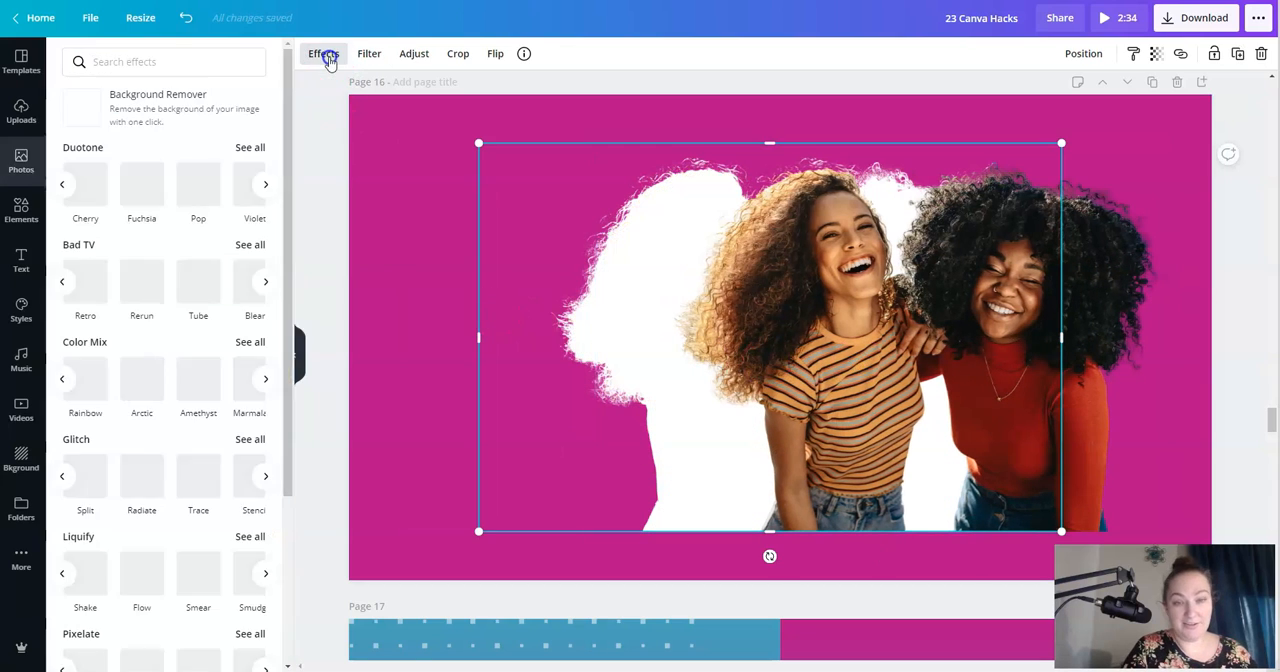
left_click(85, 188)
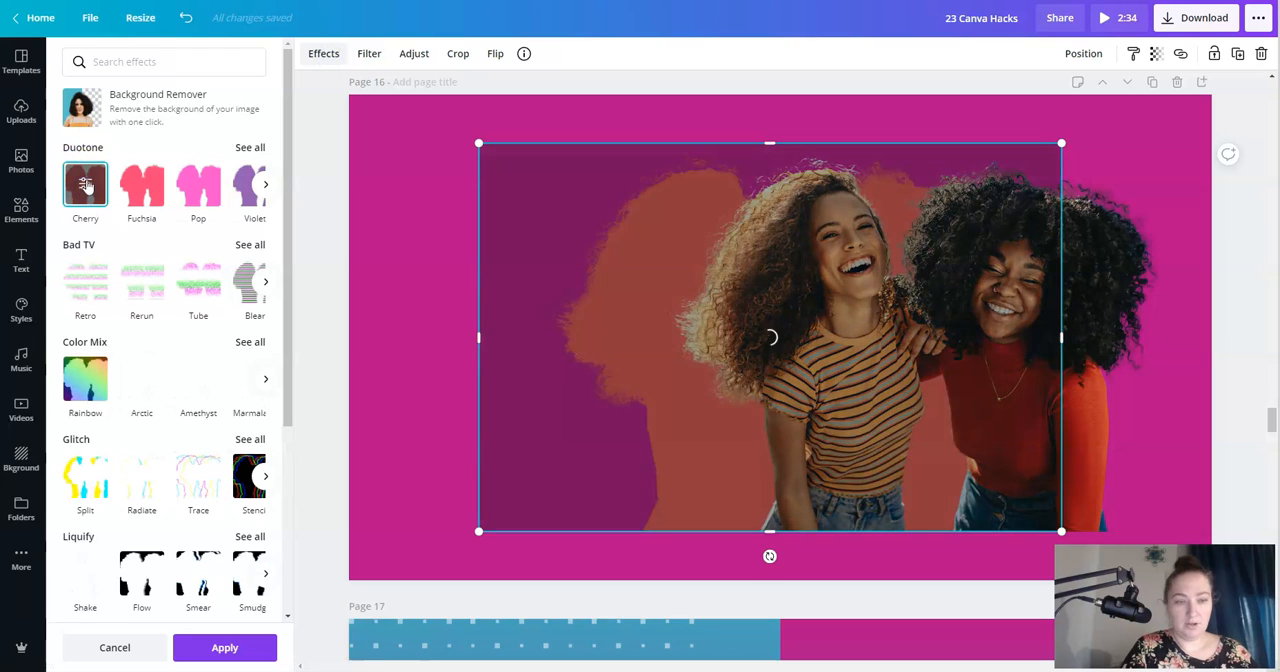
left_click(86, 185)
left_click(258, 113)
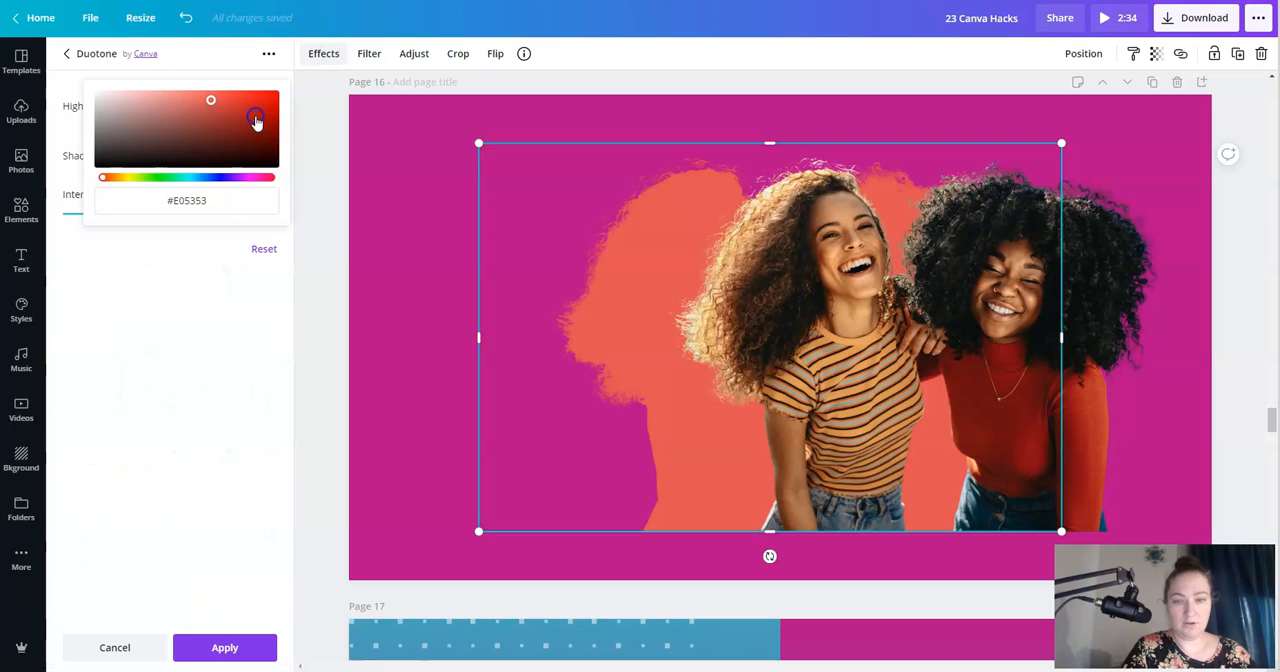
left_click_drag(126, 163, 75, 184)
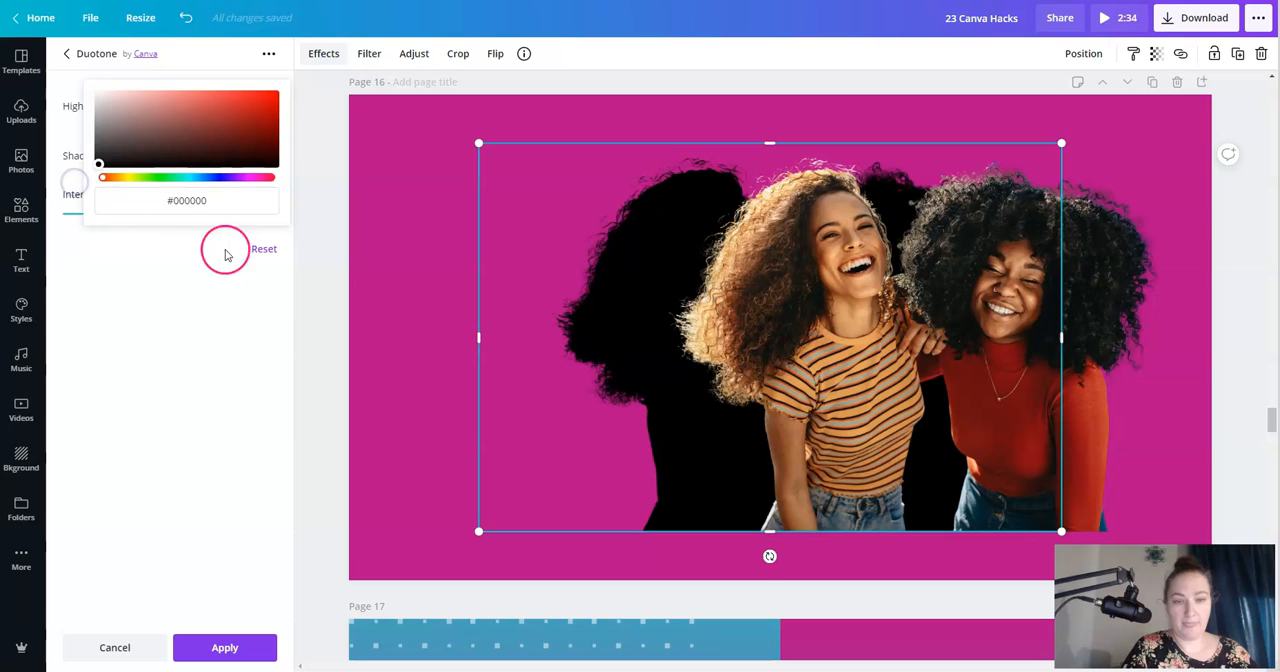
left_click(211, 305)
- Lay the full-color cutout over the black cutout, offset slightly down and to the right to form a hard shadow
left_click_drag(851, 297, 748, 306)
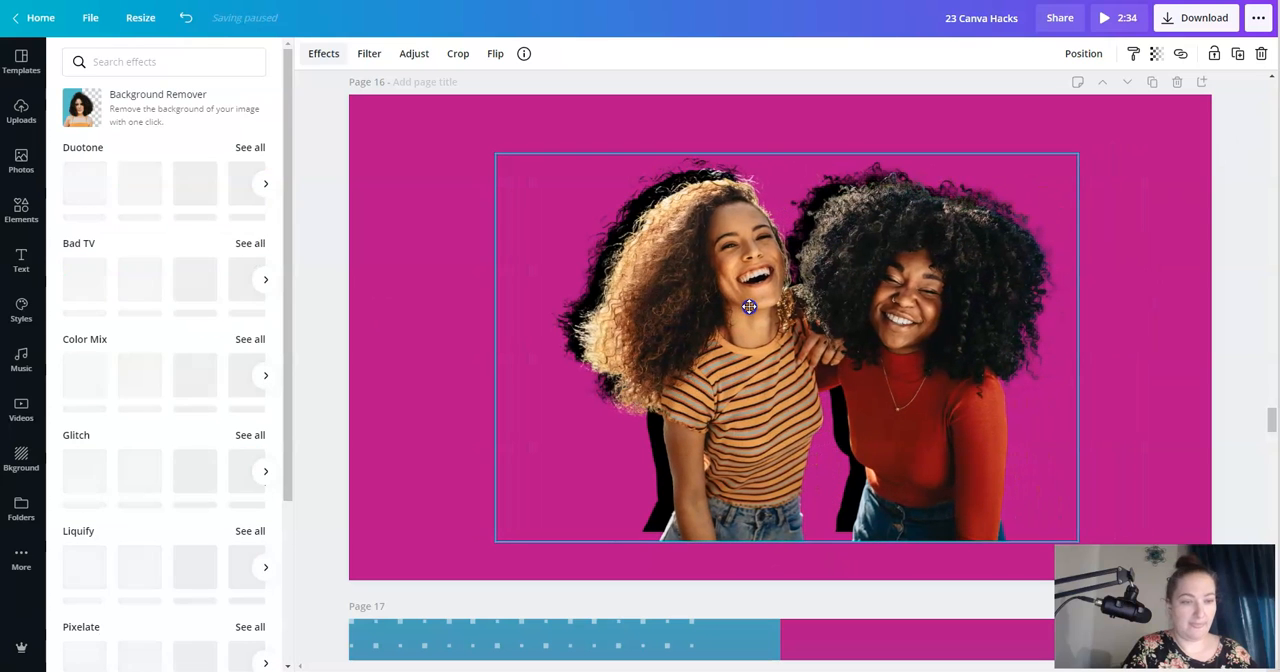
left_click(451, 187)
left_click(439, 376)
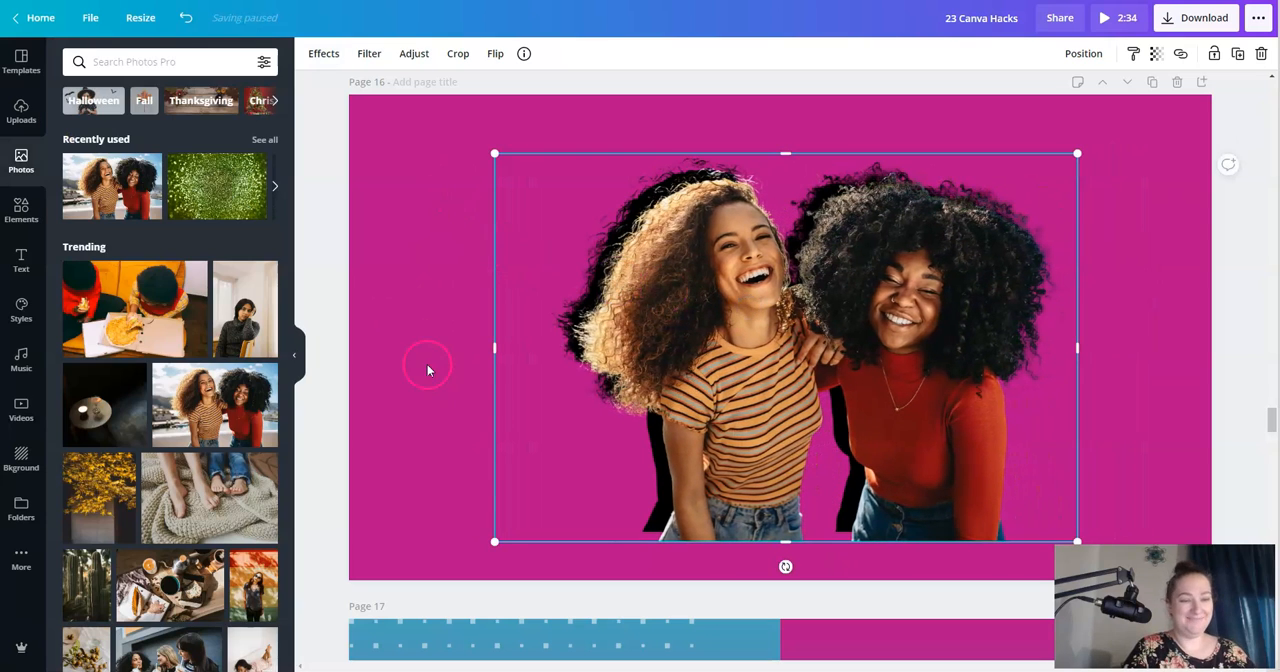
- Move the full-color cutout aside and set the black cutout's blur to about 48
left_click_drag(924, 355, 1034, 325)
left_click(542, 320)
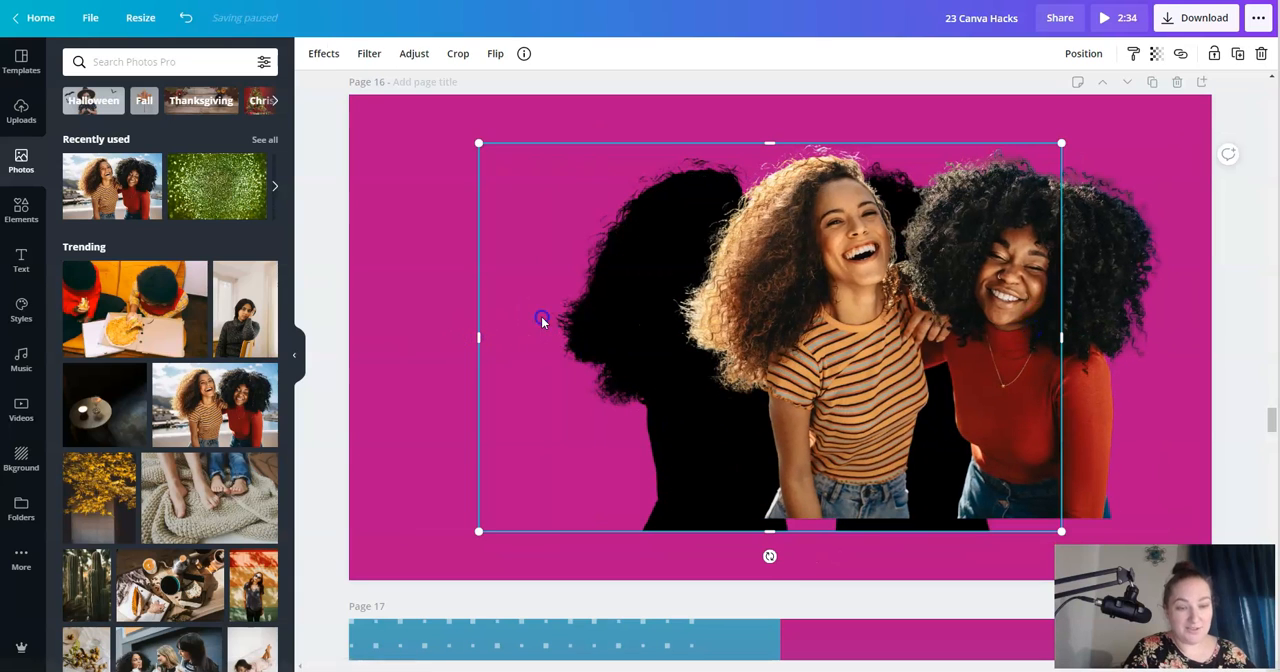
left_click(333, 55)
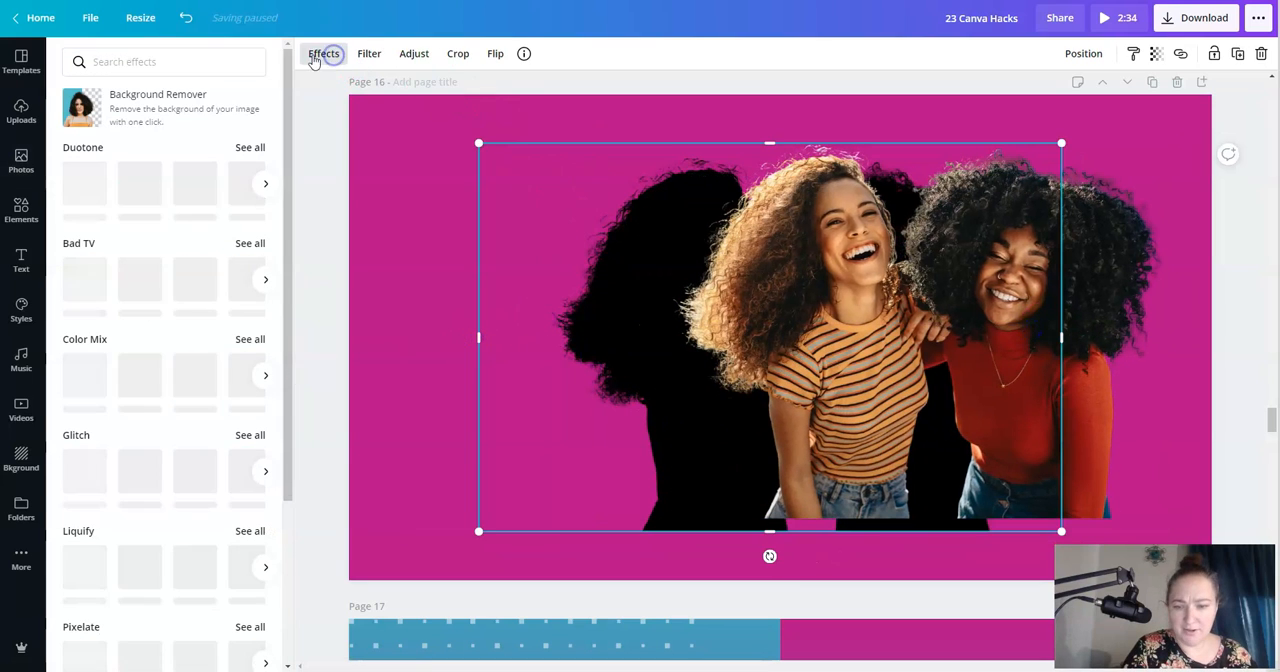
left_click(194, 279)
left_click(414, 53)
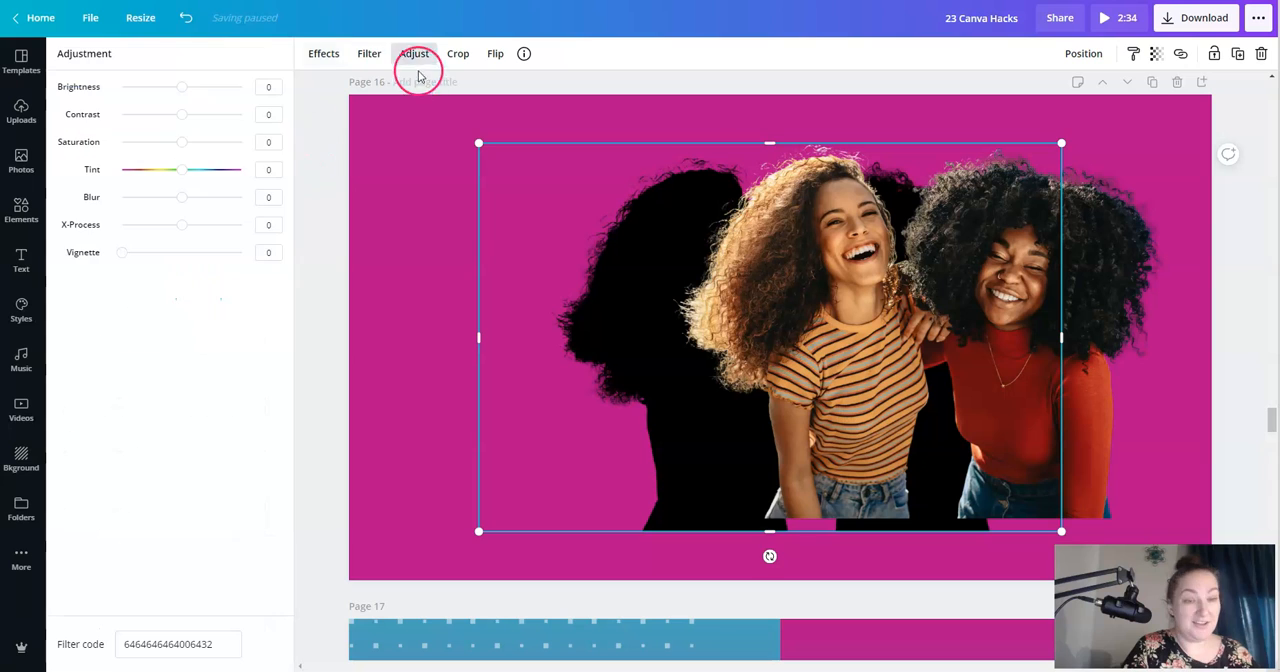
left_click_drag(181, 198, 219, 205)
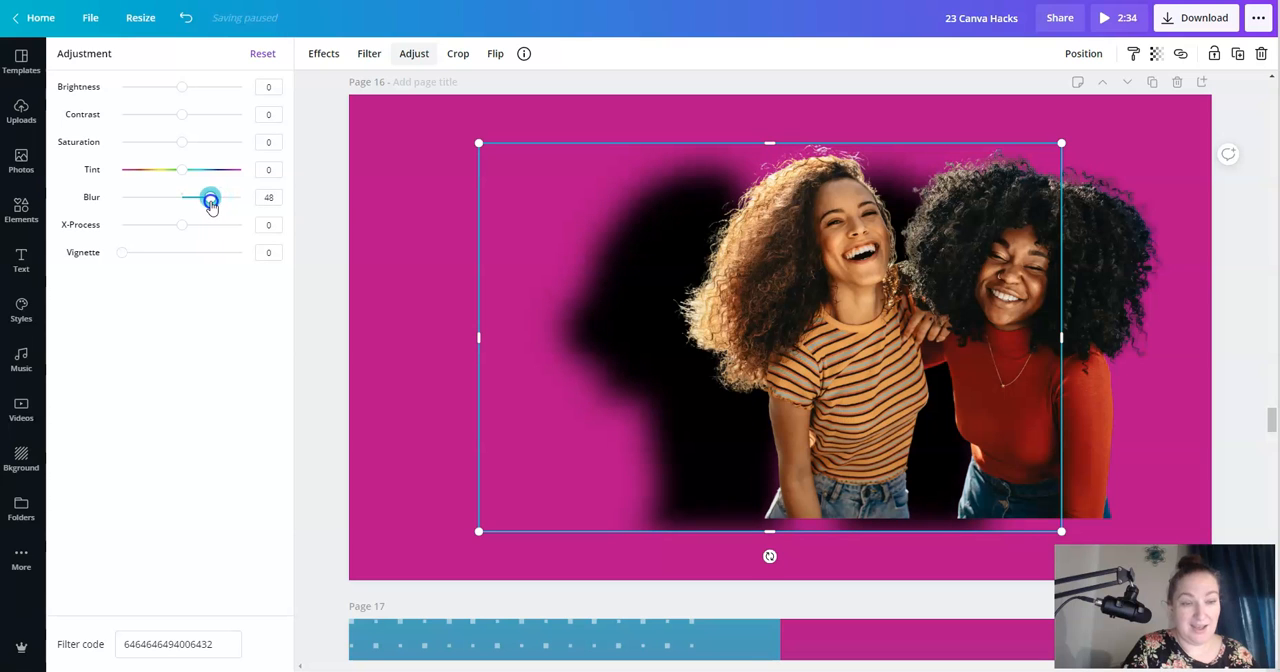
- Place the full-color cutout over the blurred black cutout, offset slightly to the right to form a soft drop shadow
left_click(361, 252)
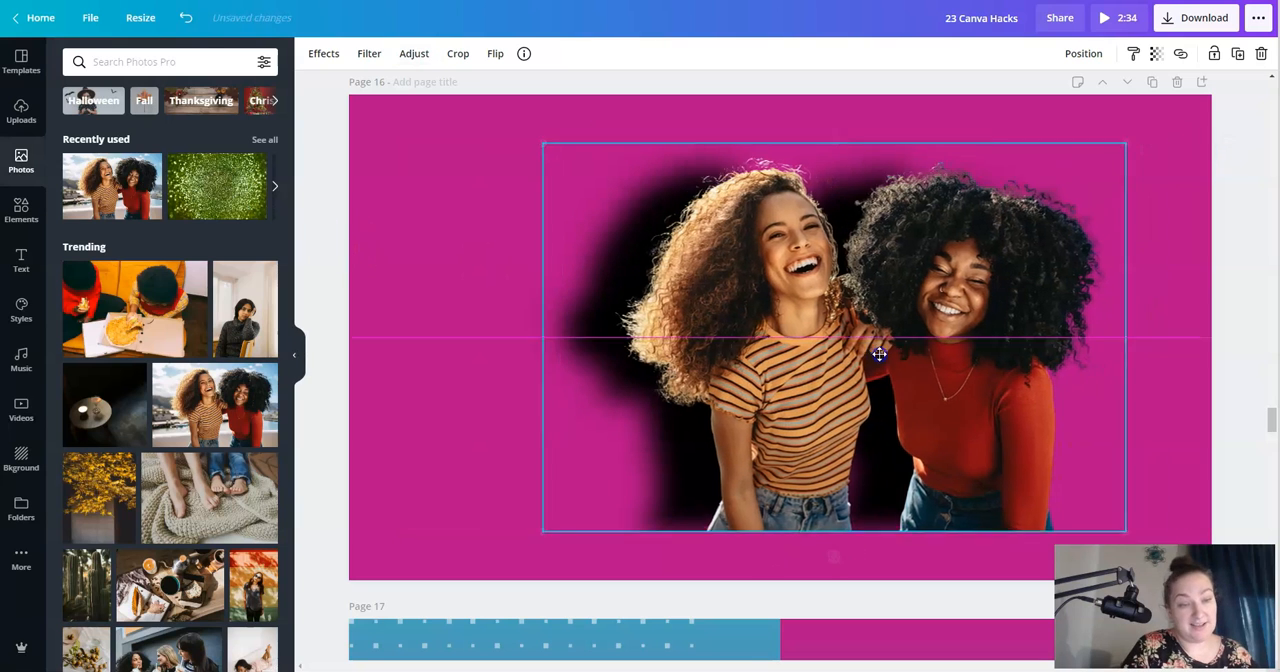
left_click_drag(832, 361, 830, 345)
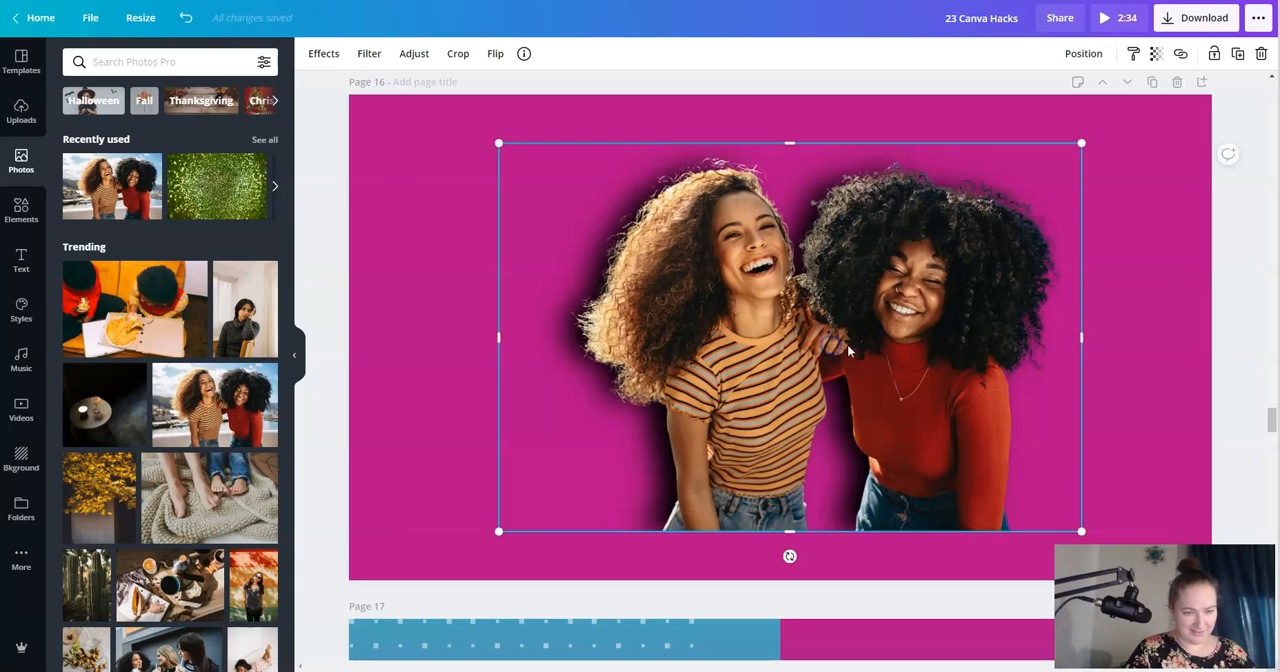
left_click(1146, 332)
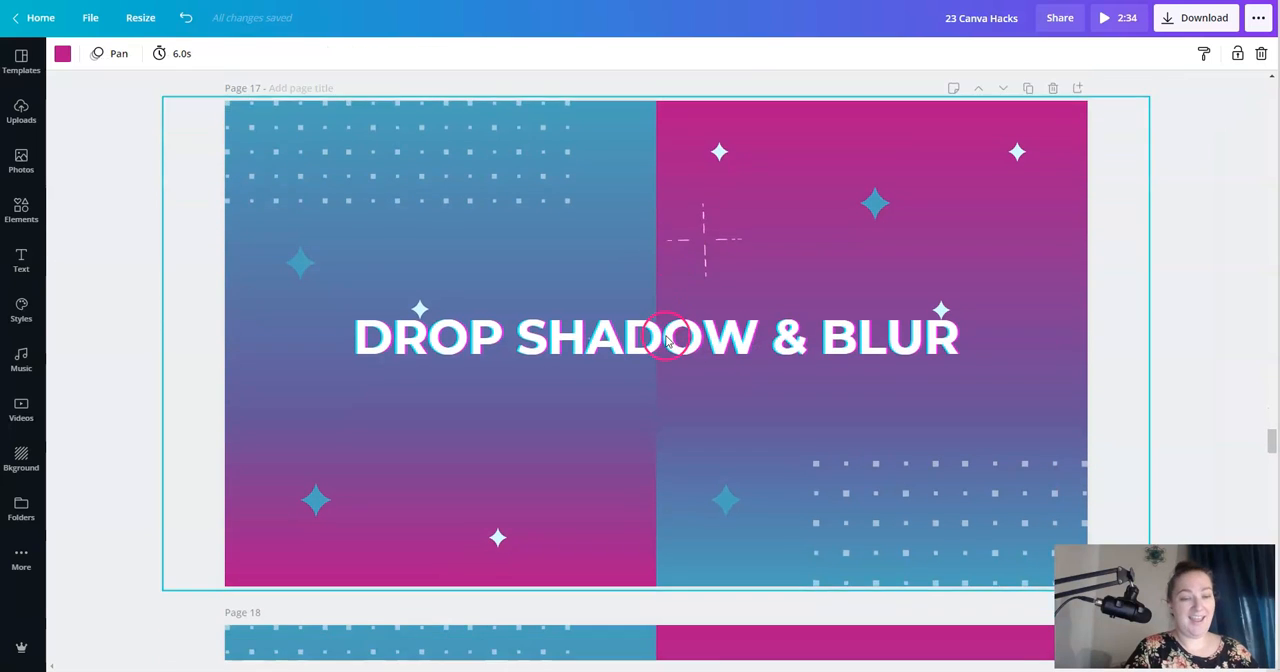
- Add a new page with a blank white background directly after the "DROP SHADOW & BLUR" title page
scroll(667, 341, "up", 1)
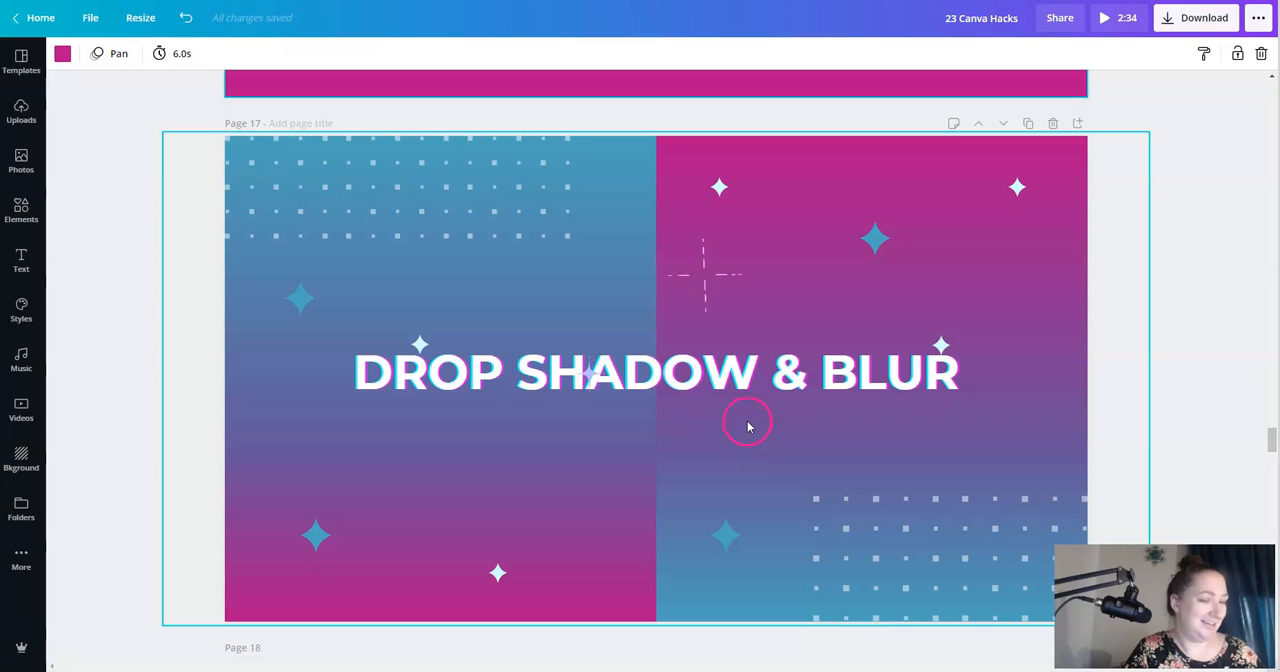
scroll(745, 421, "down", 2)
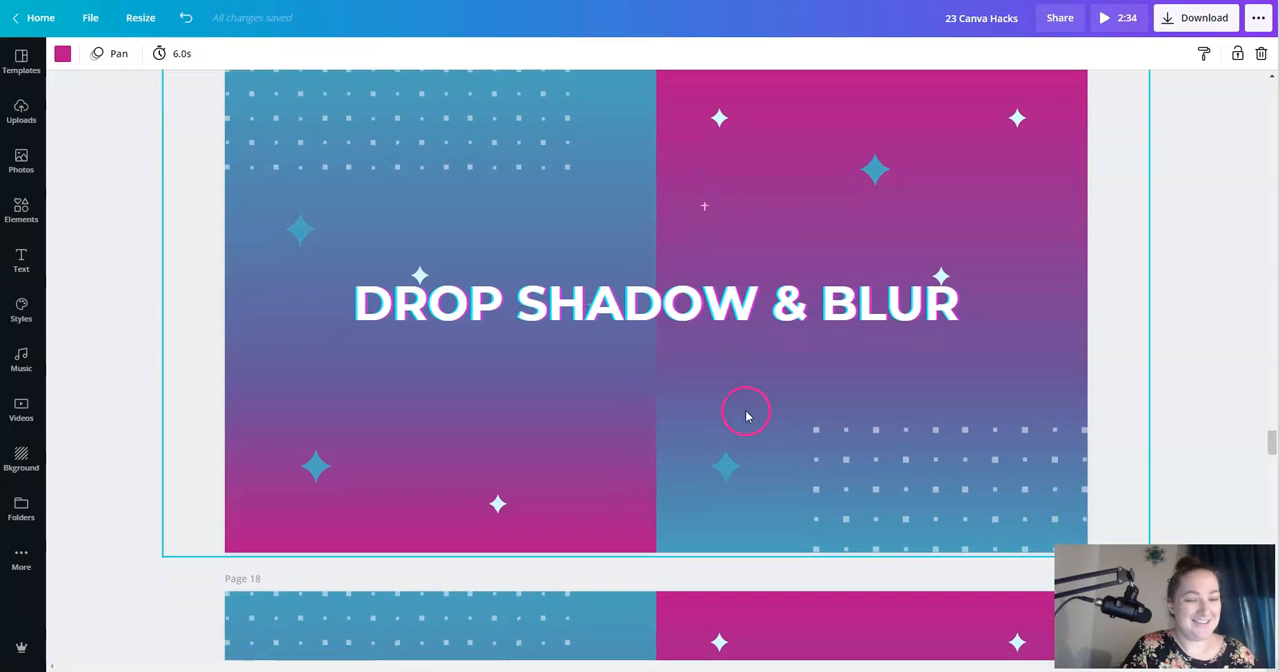
scroll(745, 416, "up", 2)
left_click(1078, 122)
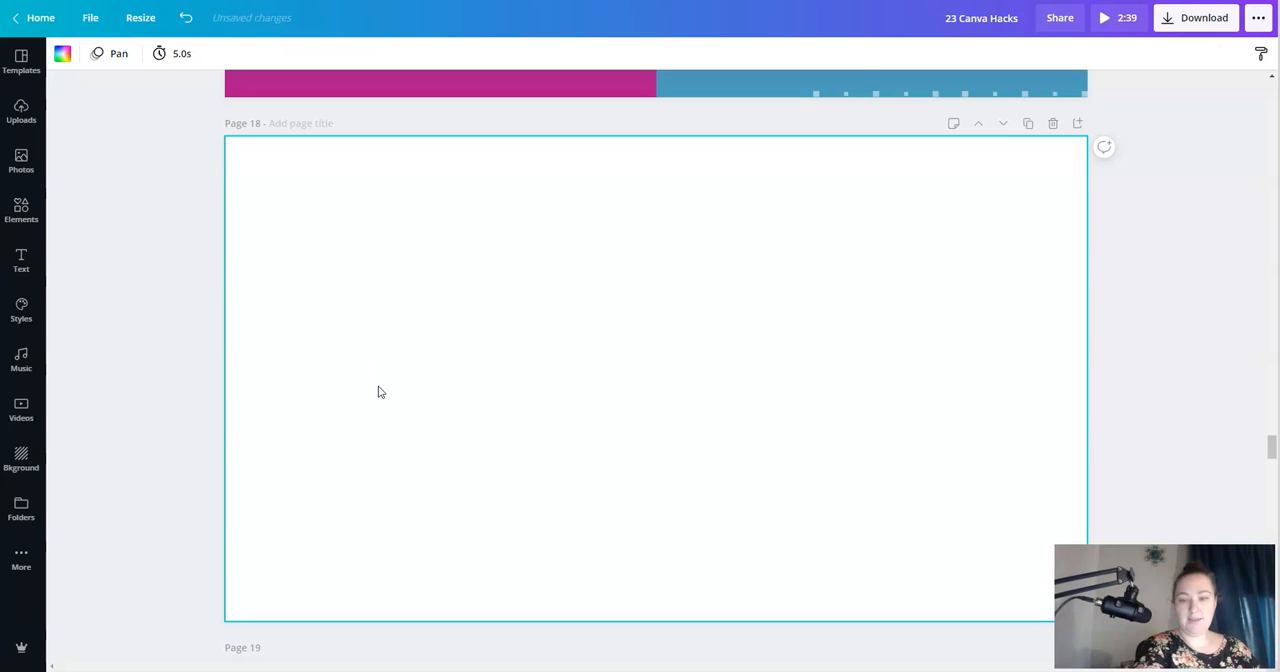
- Add a heading to Page 18, enlarge it to font size 145, and move it near the center of the page
left_click(34, 268)
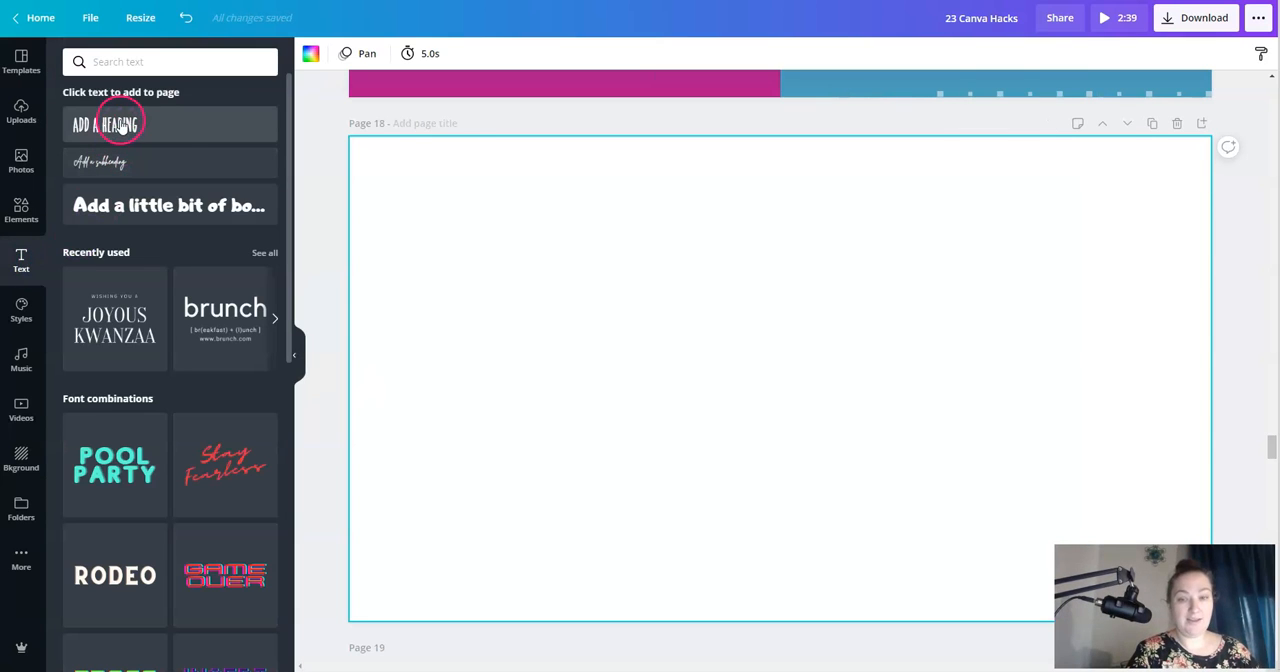
left_click(120, 124)
double_click(771, 378)
left_click_drag(810, 385, 1103, 532)
left_click(938, 310)
left_click_drag(956, 429, 840, 347)
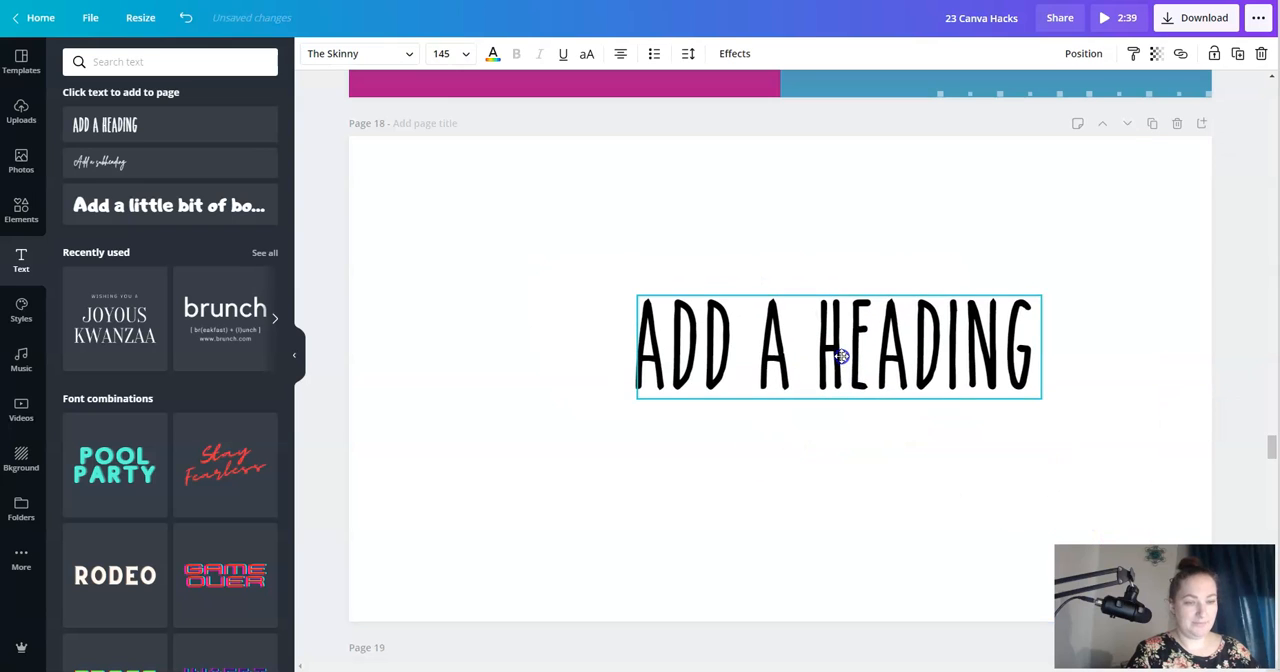
- Replace the heading text with "DROP SHADOW TEXT" and enlarge it to span nearly the full width of Page 18
triple_click(840, 352)
type("DROP SHADOW TEXT")
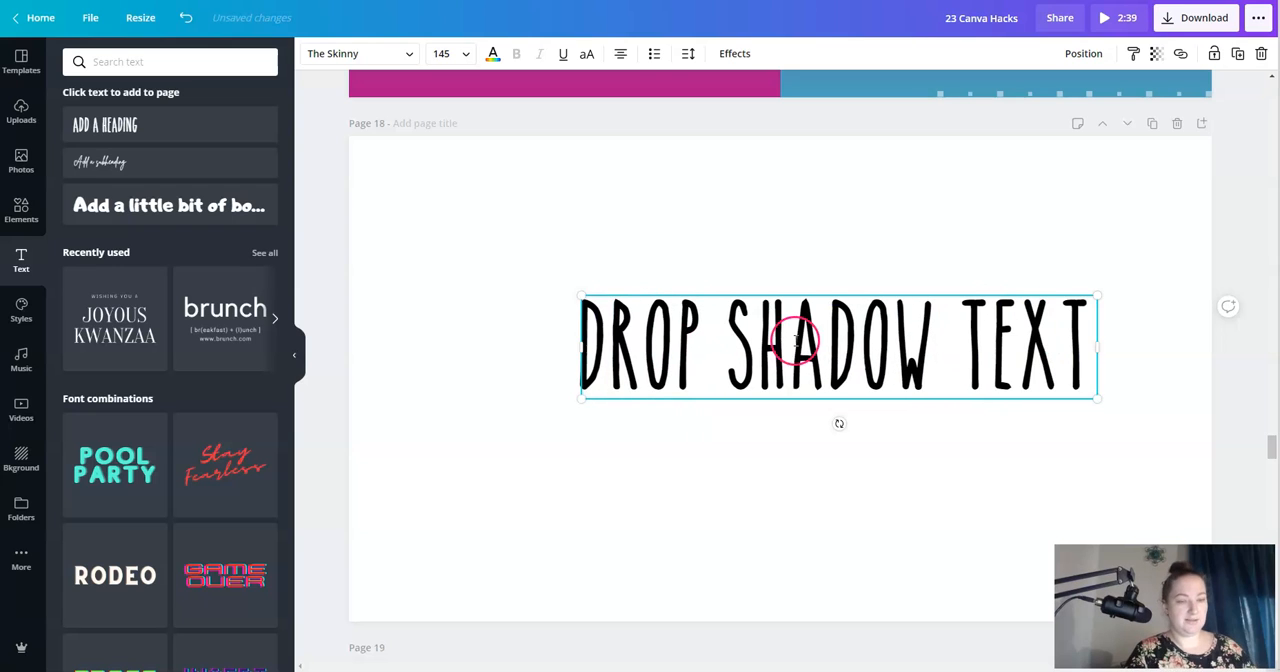
left_click(686, 217)
left_click_drag(705, 358, 668, 367)
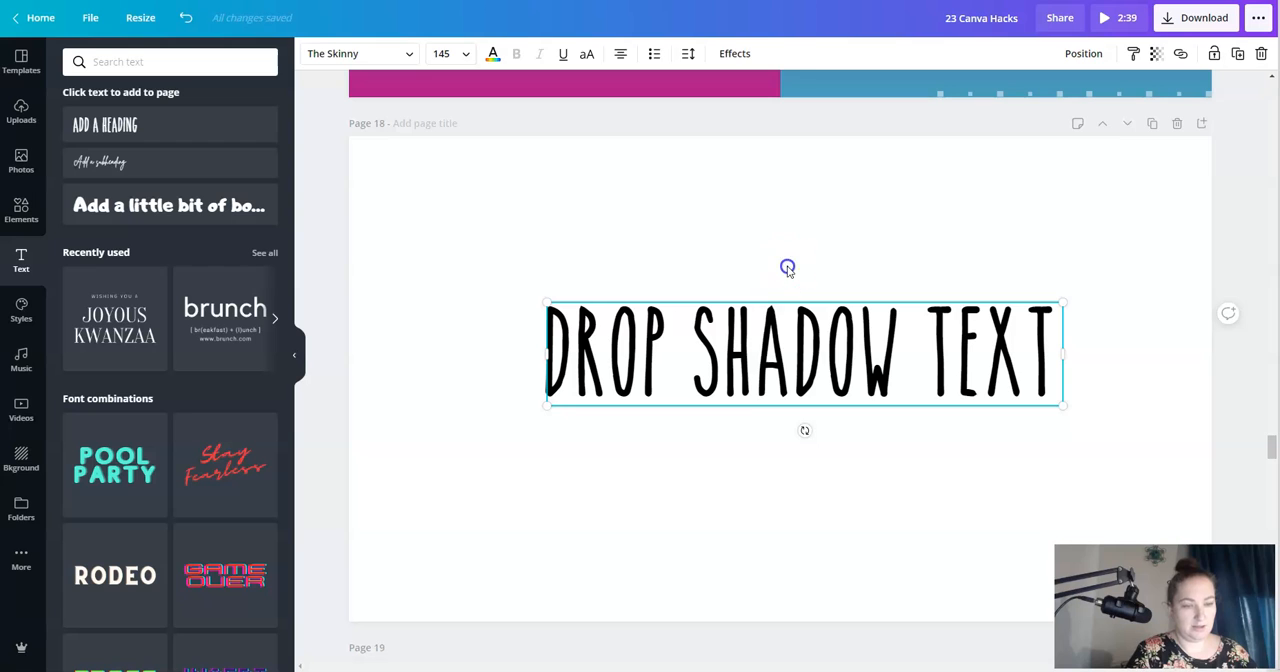
left_click_drag(549, 303, 390, 166)
left_click_drag(1066, 404, 1202, 481)
left_click(789, 164)
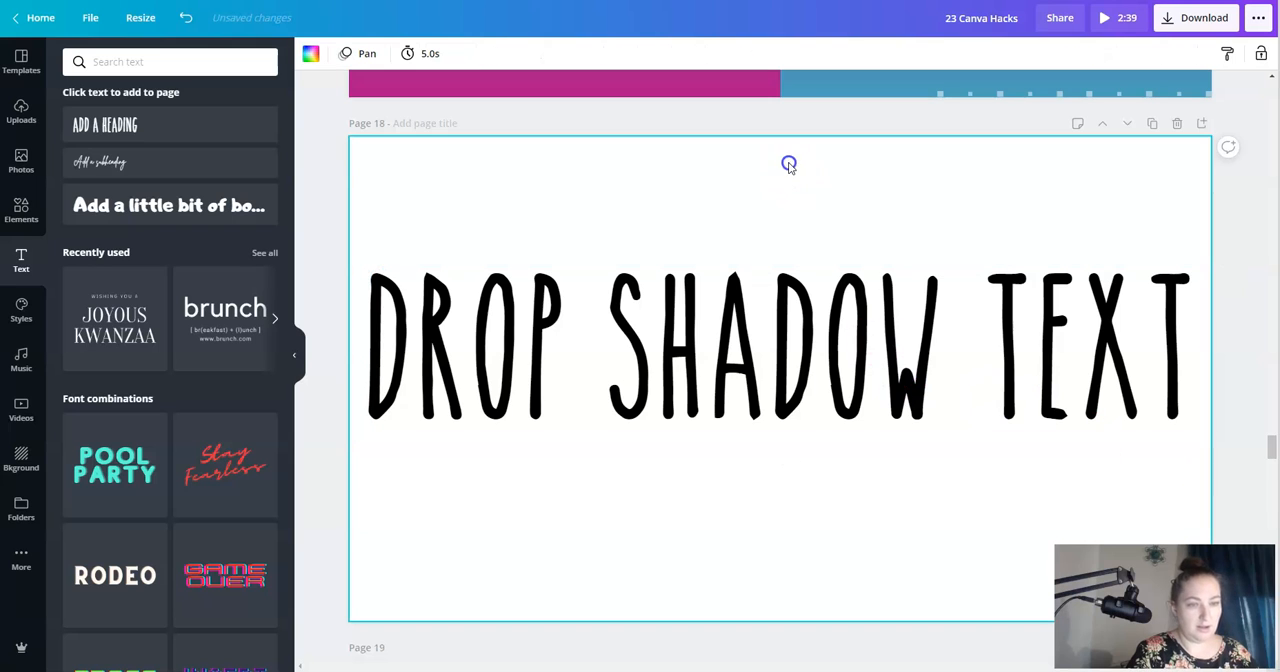
- Set the design's download file type to PNG with a transparent background
left_click(1207, 28)
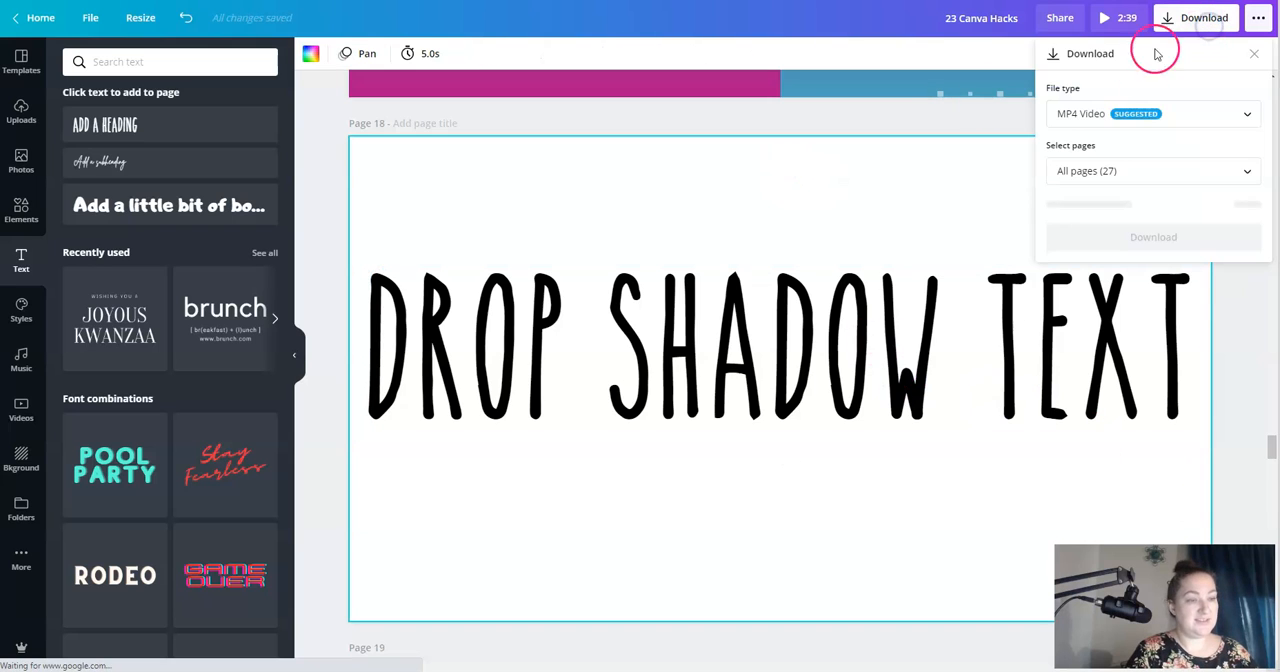
left_click(1120, 113)
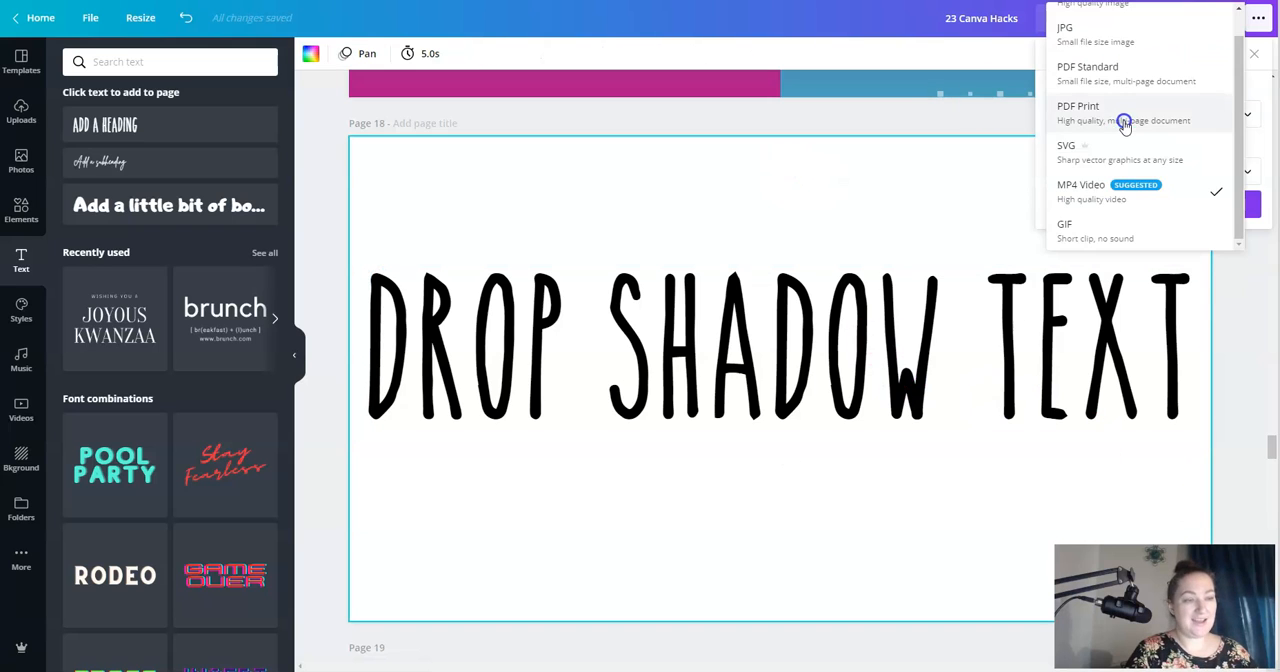
left_click(1114, 12)
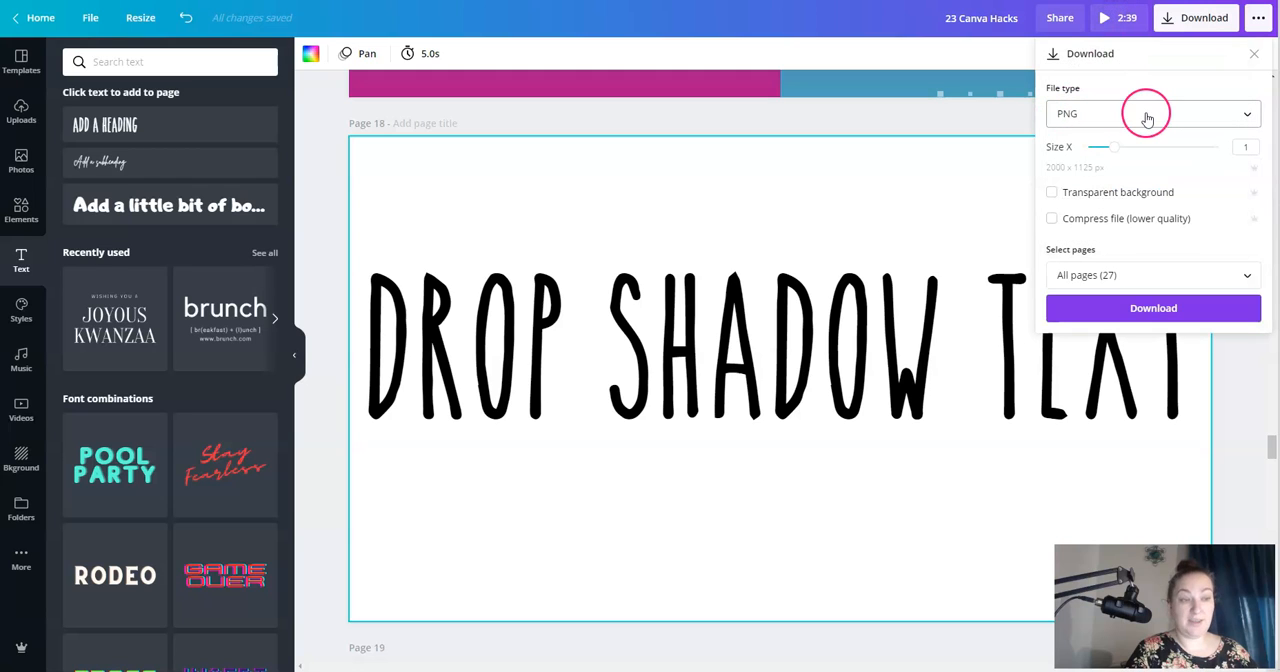
left_click(1052, 193)
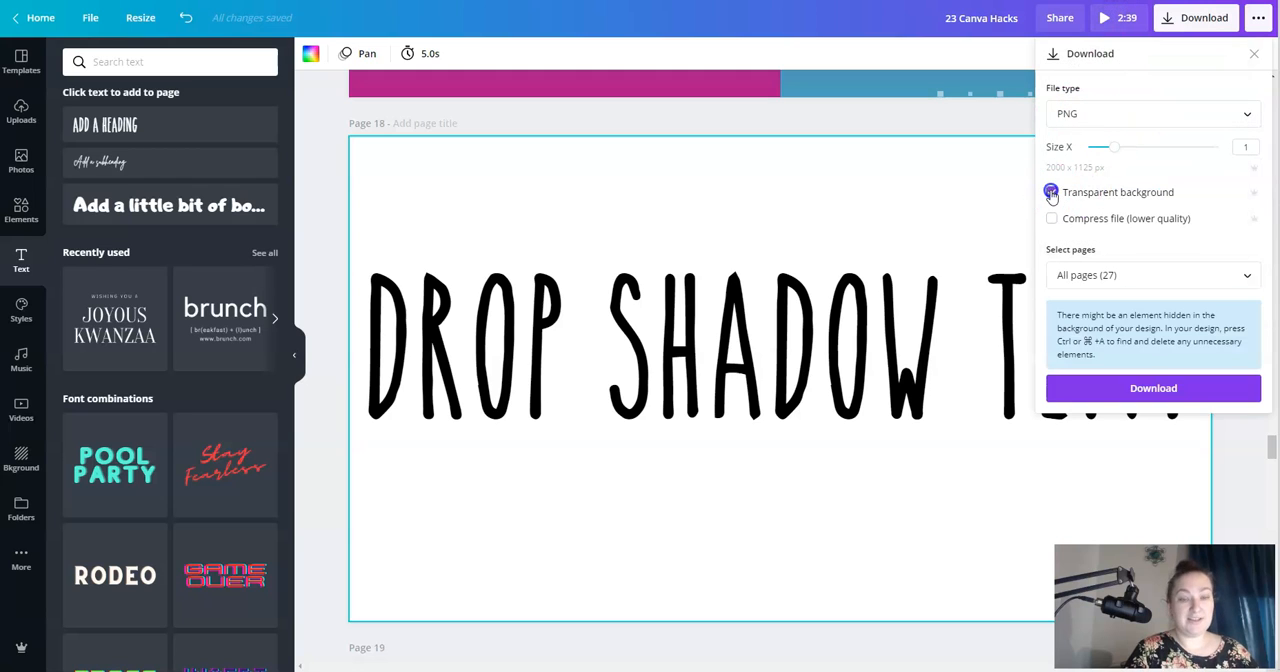
- Limit the download to Page 18 only and download it
left_click(1100, 275)
scroll(1110, 385, "down", 5)
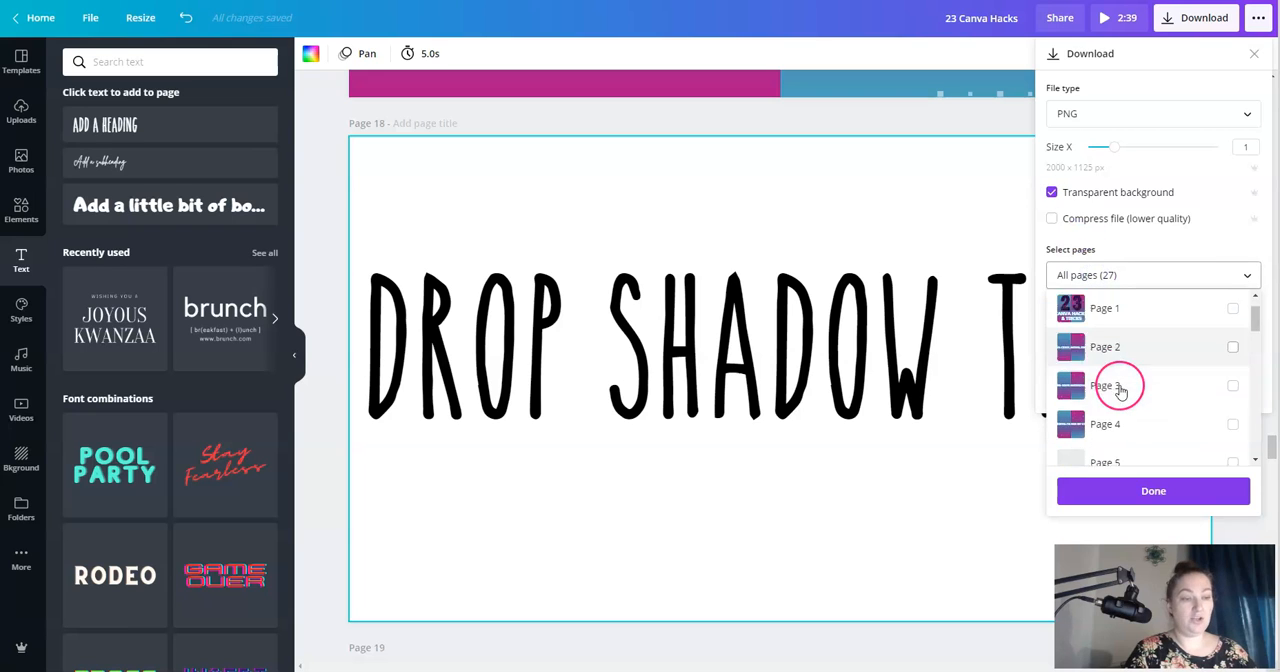
scroll(1120, 390, "down", 4)
scroll(1118, 385, "up", 1)
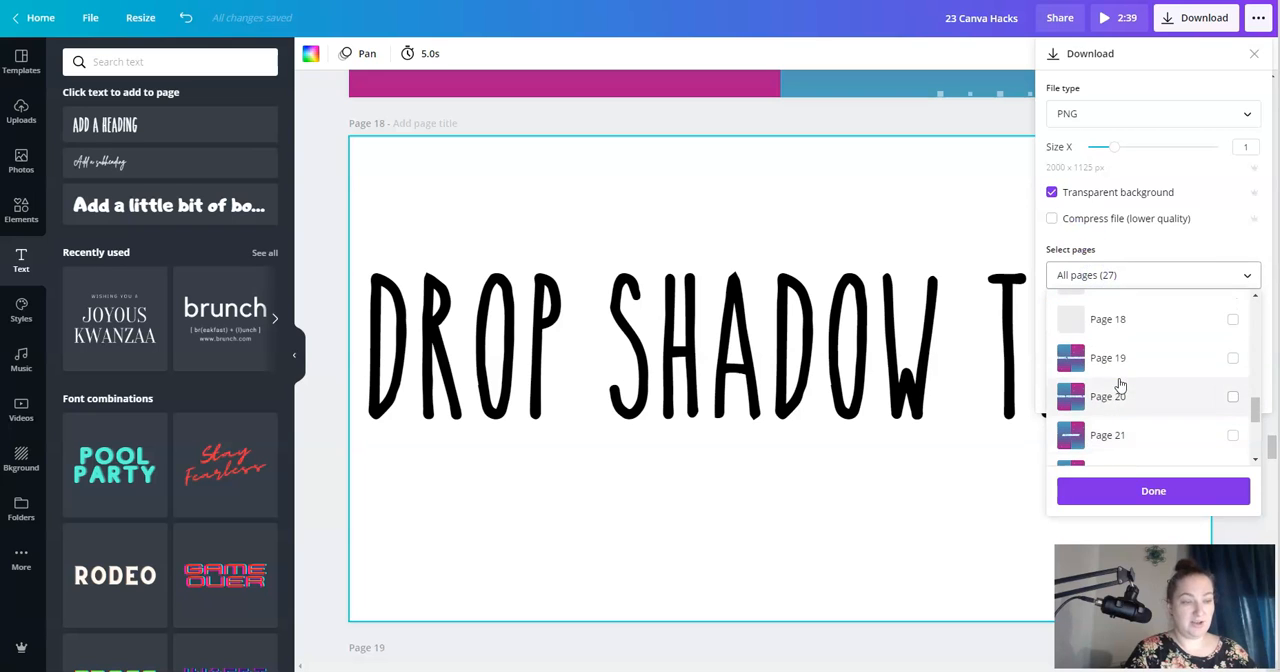
left_click(1112, 334)
left_click(1107, 491)
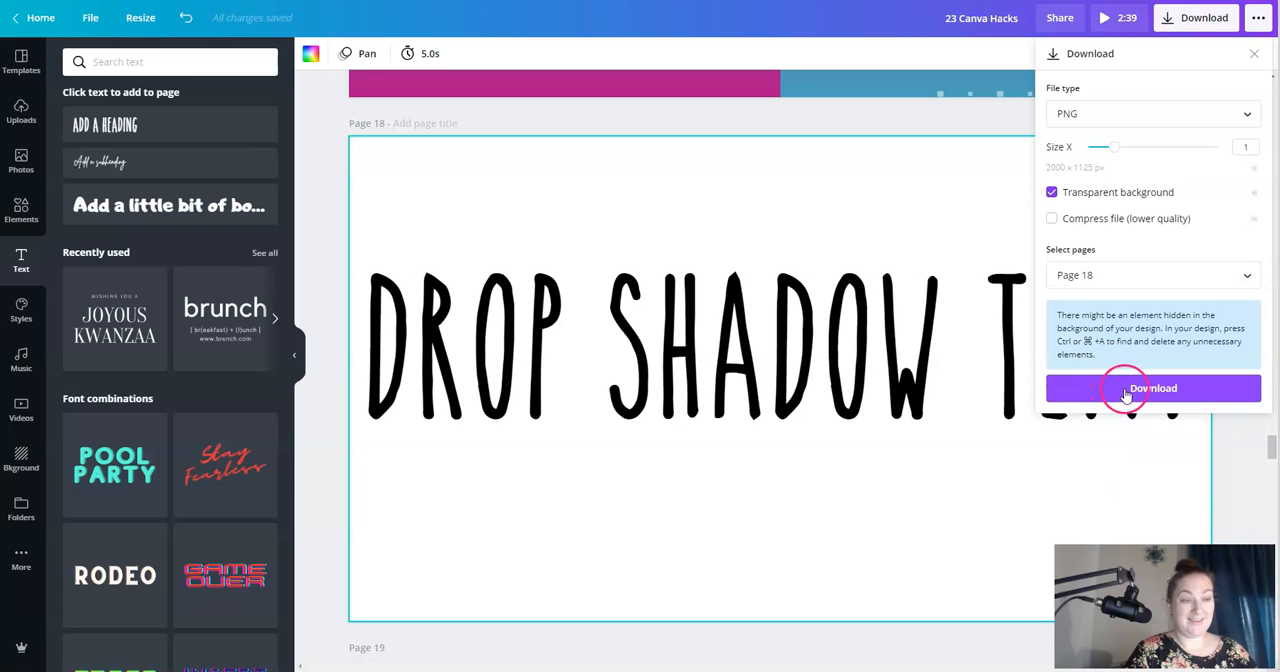
- Upload the downloaded transparent "DROP SHADOW TEXT" image to the design's uploaded media
left_click(30, 112)
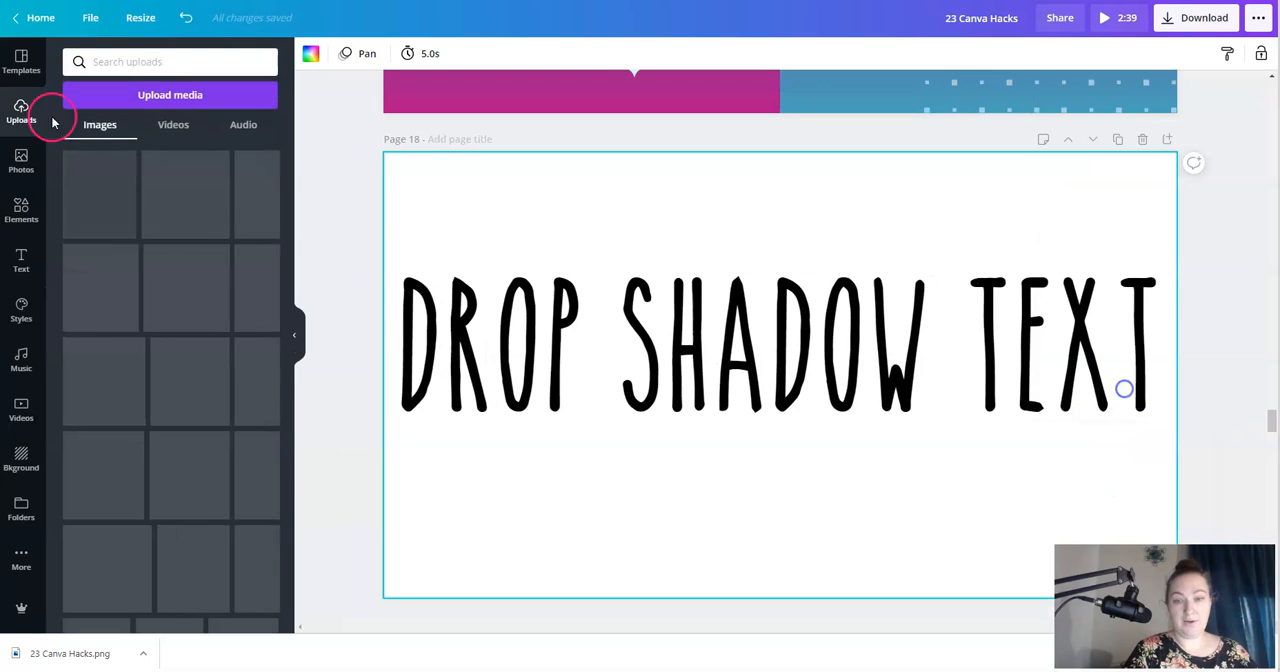
left_click(163, 97)
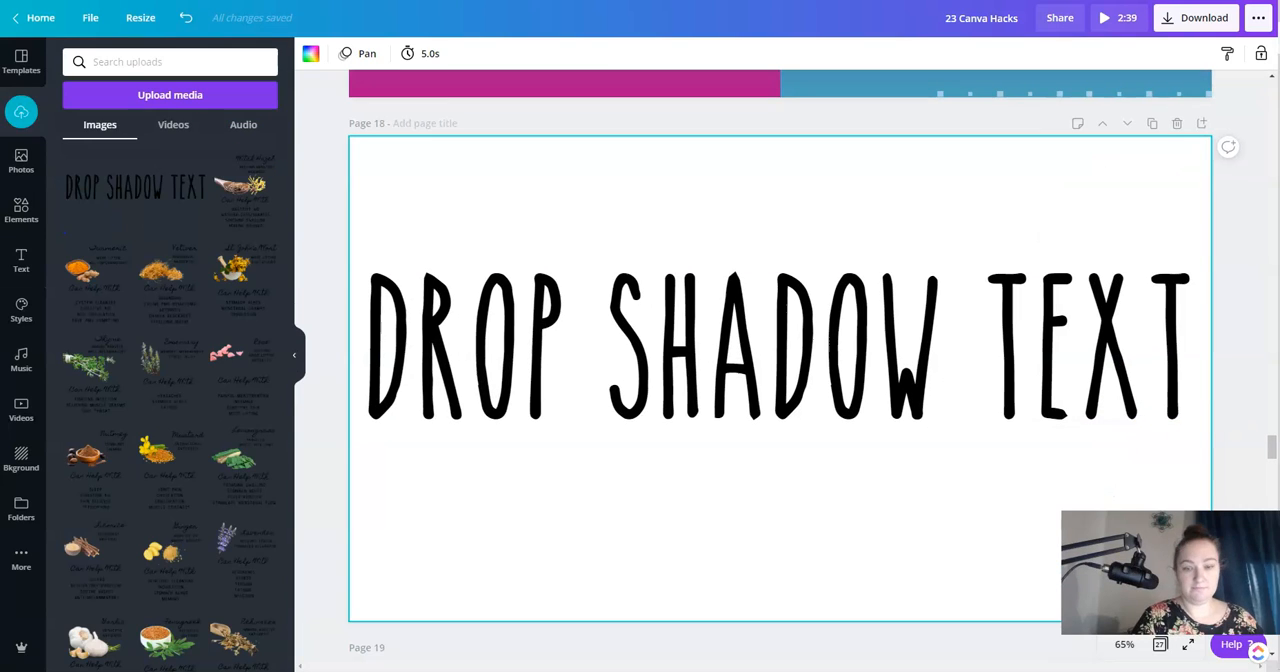
- Place the uploaded "DROP SHADOW TEXT" image on Page 18, scaled to the full page width and positioned just above the original heading
left_click(135, 193)
left_click_drag(677, 392, 750, 254)
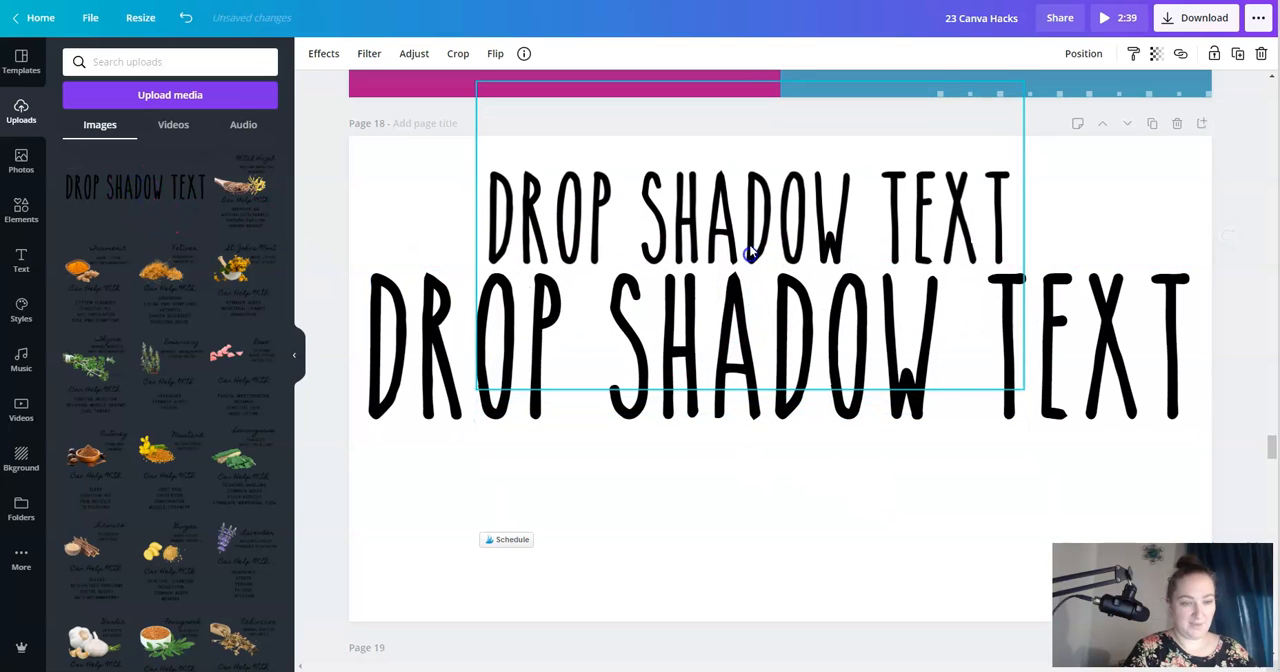
left_click_drag(1023, 388, 1246, 510)
left_click_drag(1000, 257, 823, 206)
left_click_drag(1122, 490, 1211, 542)
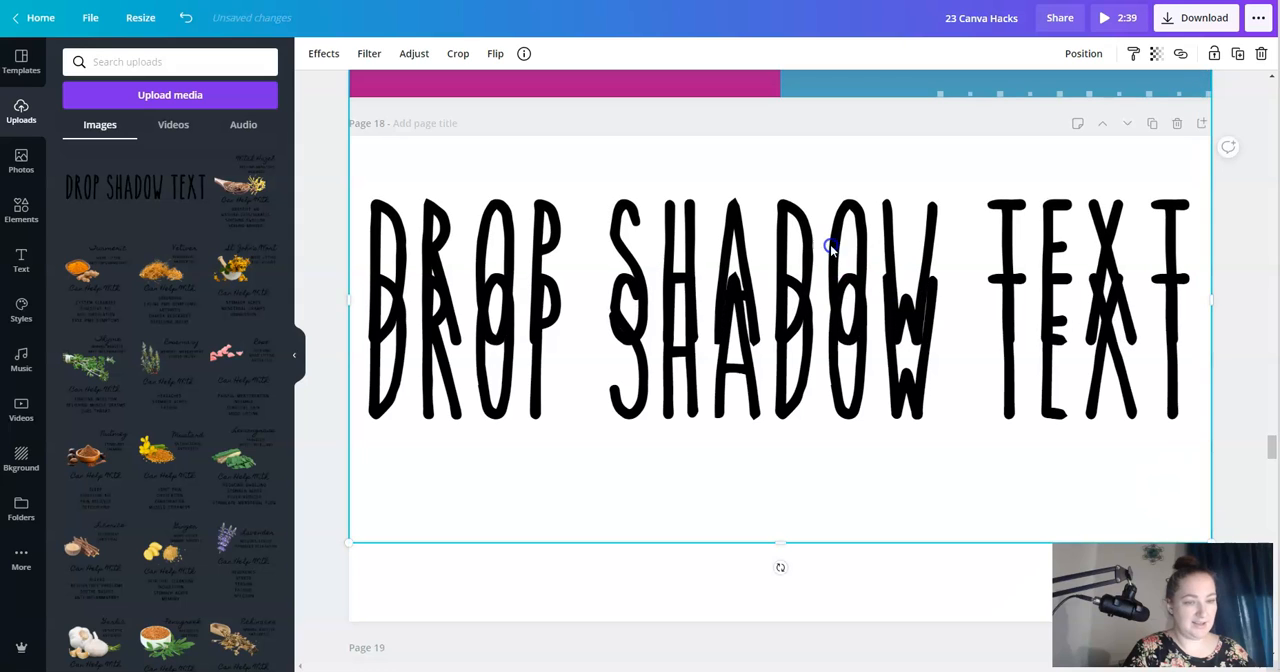
left_click_drag(830, 245, 829, 202)
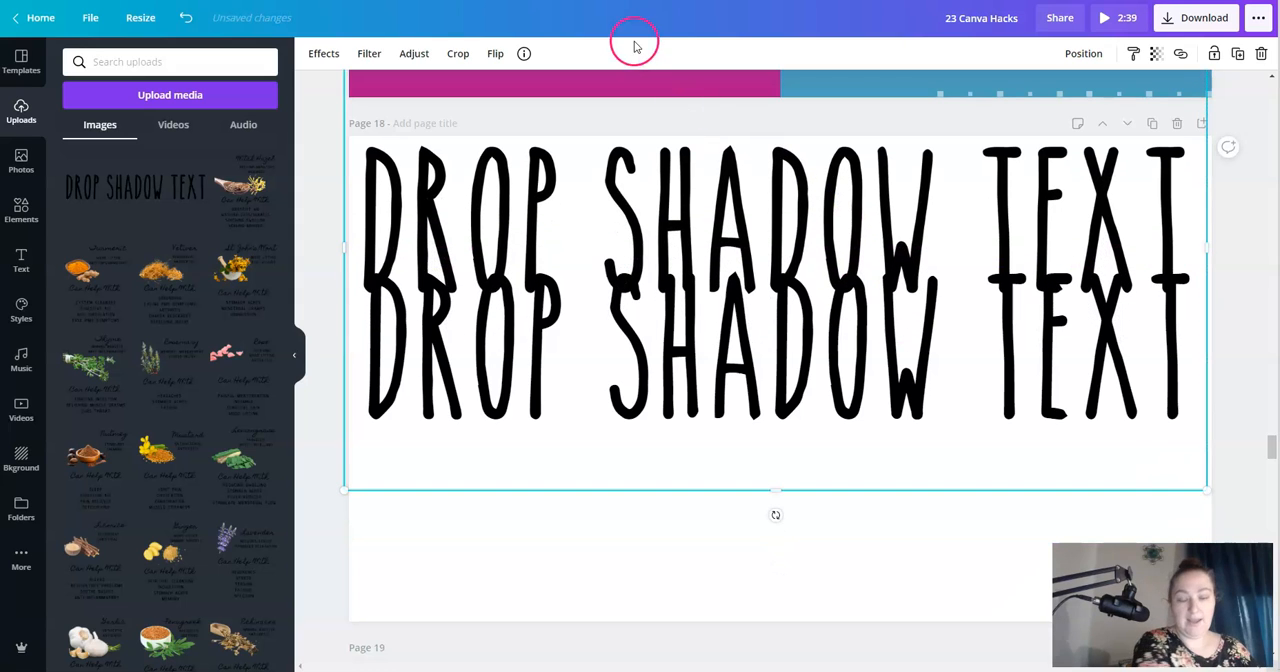
- Set the blur of the "DROP SHADOW TEXT" image to 17
left_click(414, 53)
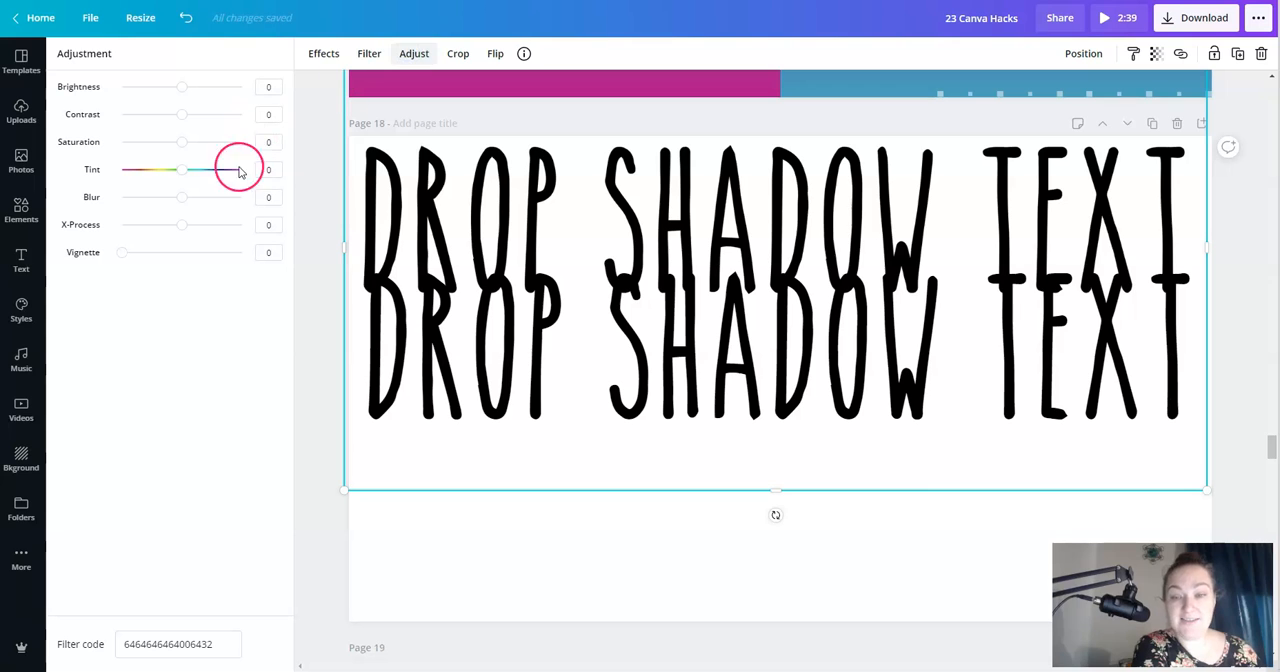
mouse_move(187, 203)
left_mouse_down()
mouse_move(208, 198)
mouse_move(193, 199)
left_mouse_up()
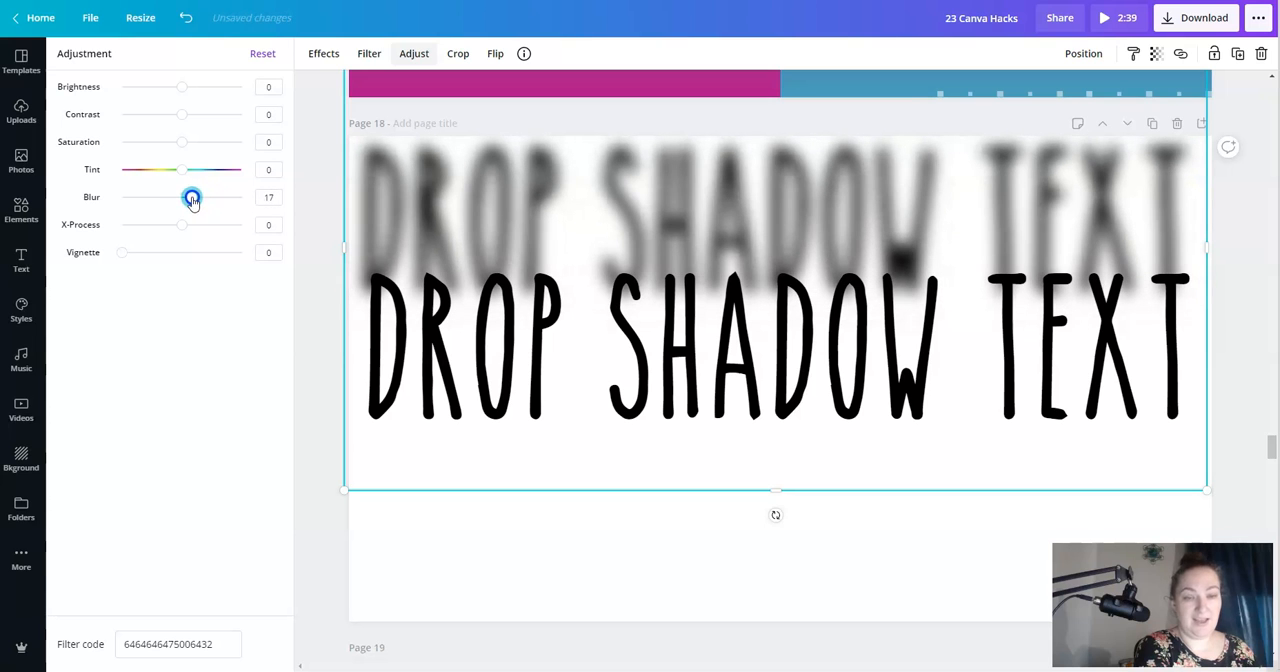
left_click(317, 337)
- Move the blurred image over the original heading, offset slightly up and to the right, to form a drop shadow
left_click_drag(781, 379, 794, 500)
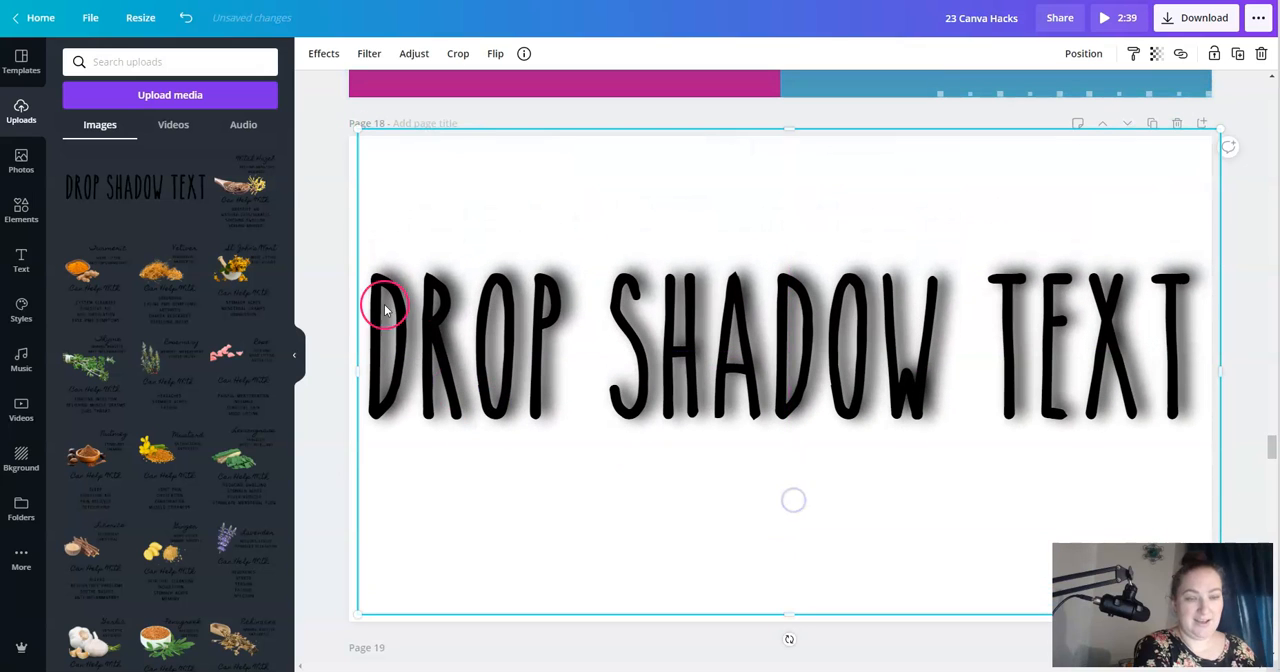
left_click(381, 234)
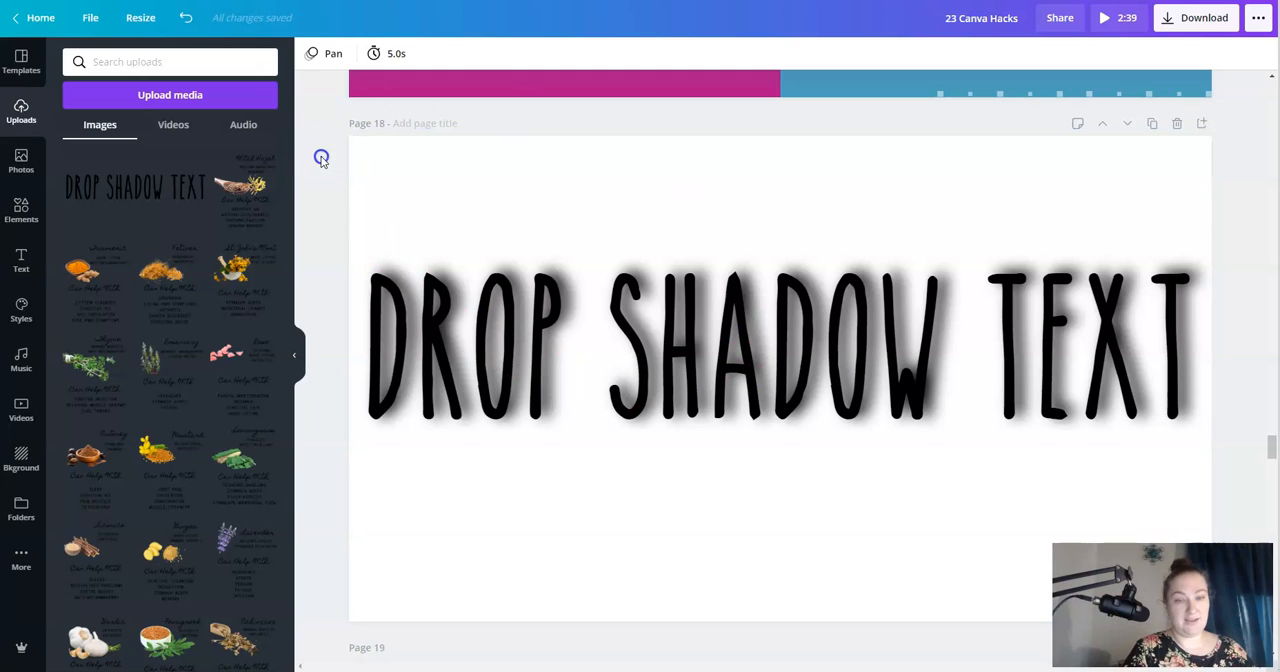
left_click(518, 370)
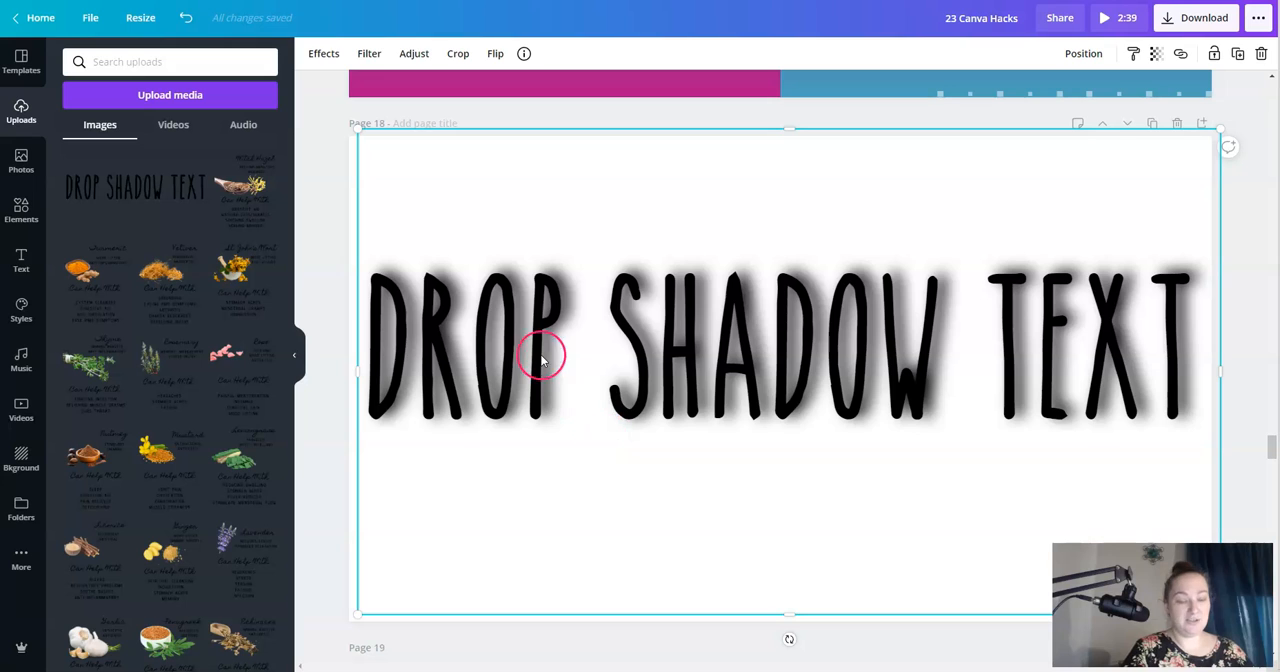
left_click_drag(532, 346, 529, 342)
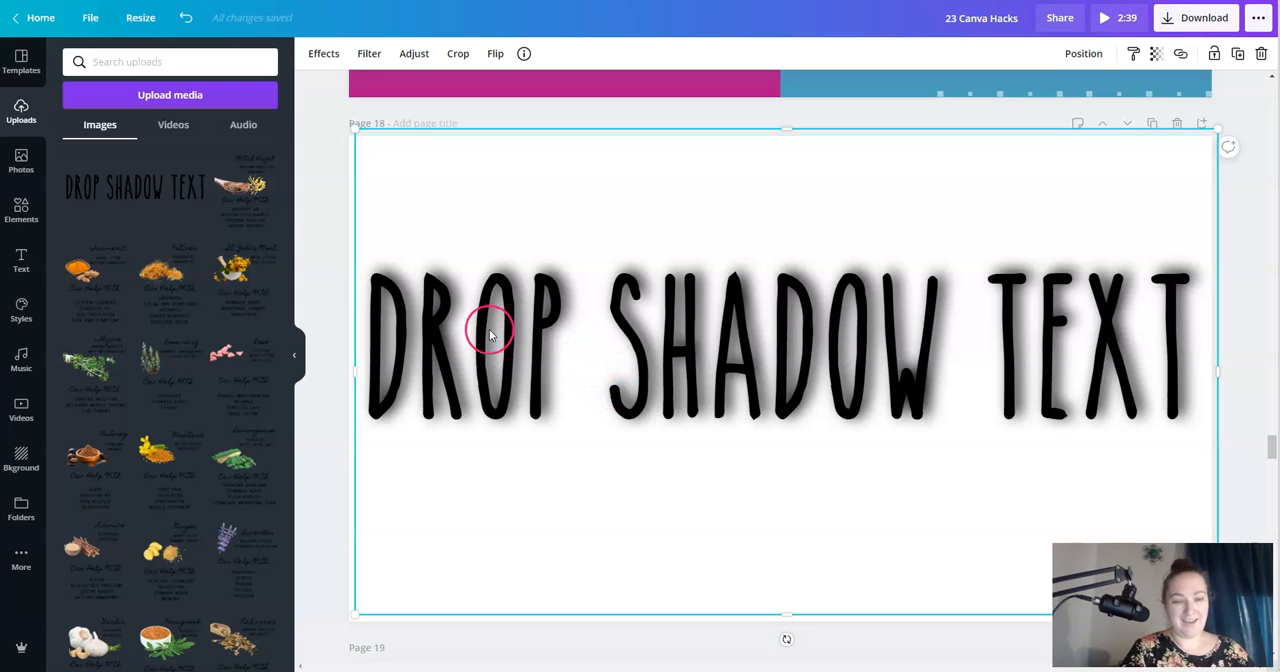
left_click(307, 242)
left_click(527, 316)
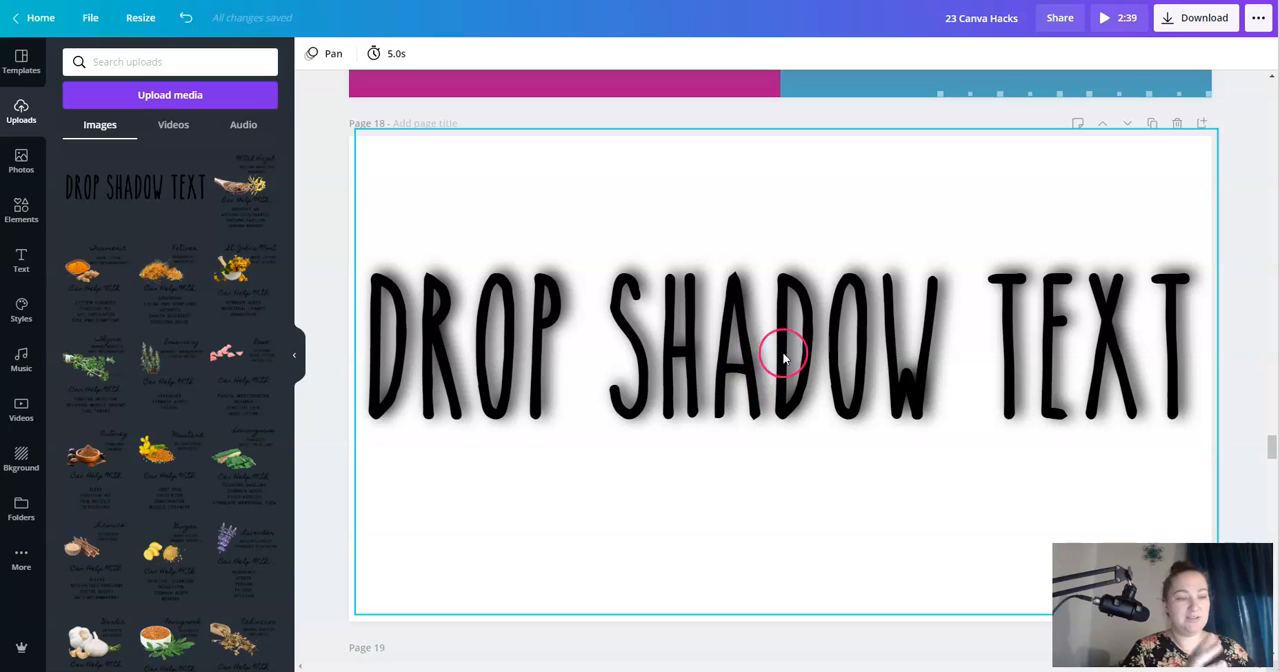
- Duplicate Page 18 and delete the blurred shadow image from the copy
left_click(1155, 123)
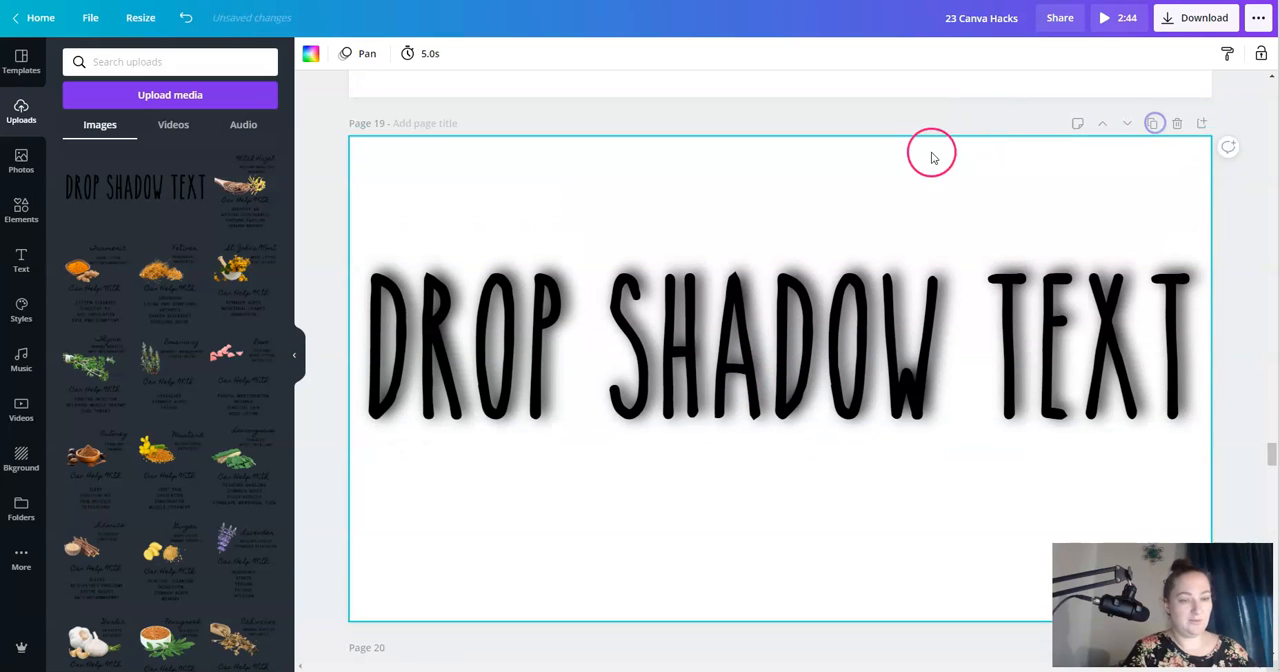
left_click(818, 258)
left_click_drag(792, 303, 792, 420)
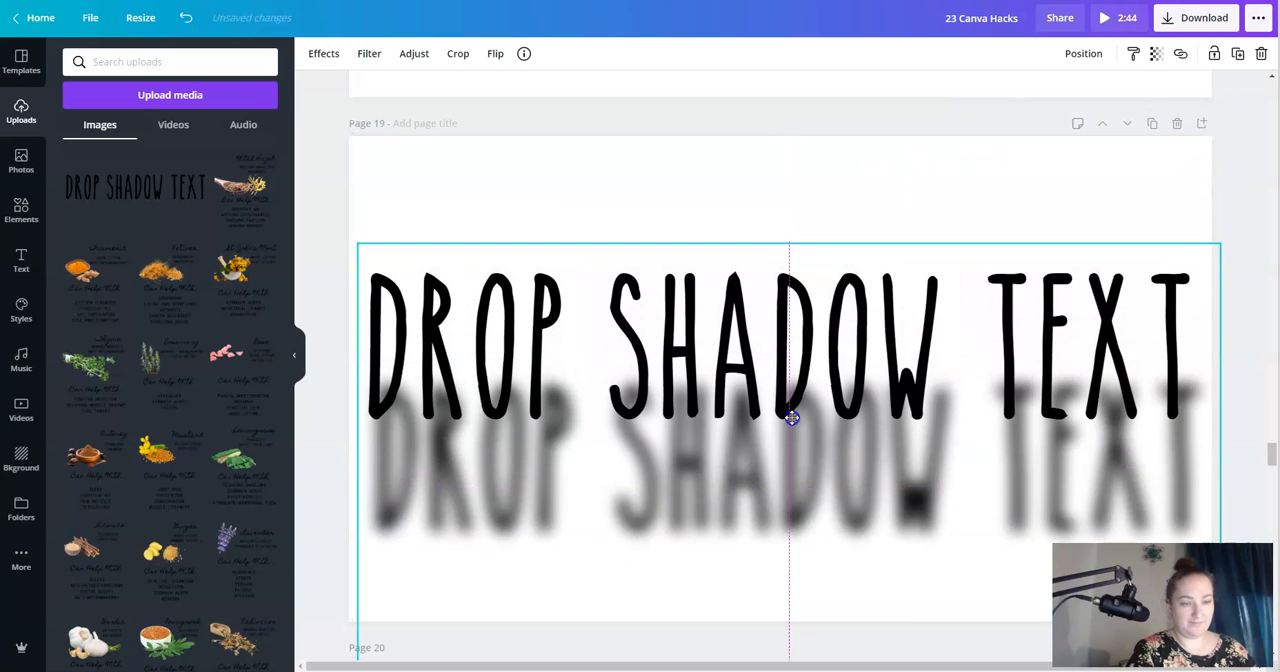
key("Delete")
- Duplicate the "DROP SHADOW TEXT" heading on Page 19, offset the copy slightly up and left, and color it white
left_click(764, 308)
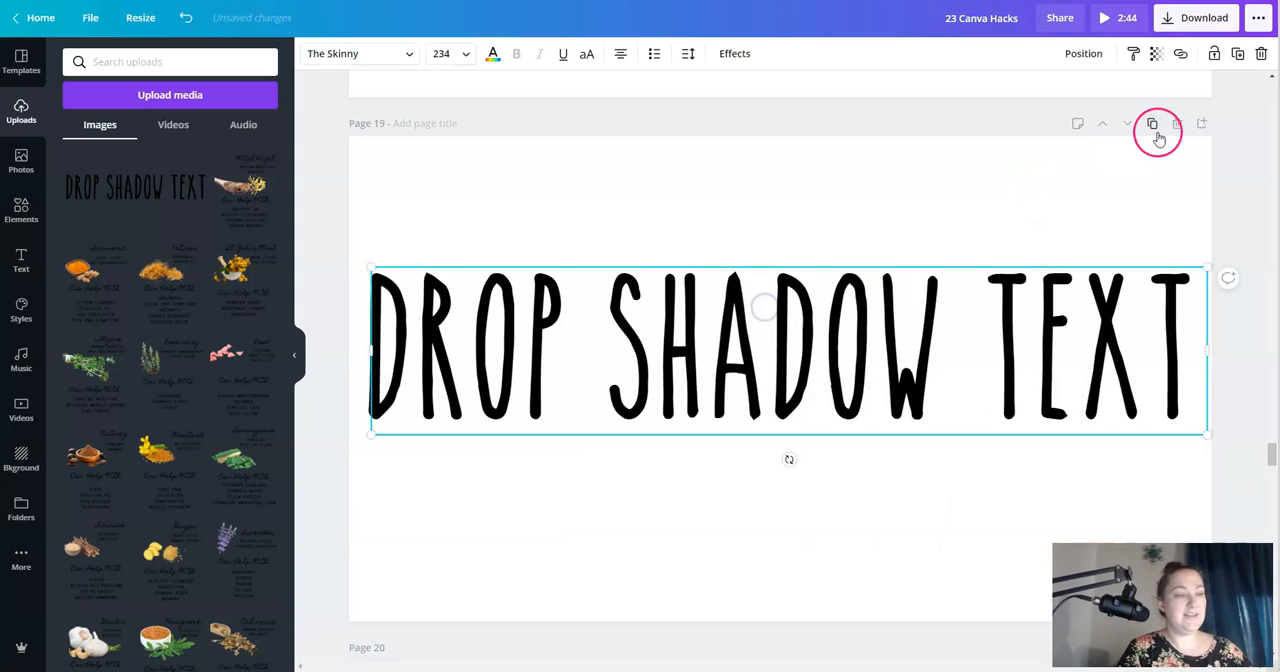
left_click(1237, 60)
left_click_drag(606, 374, 591, 360)
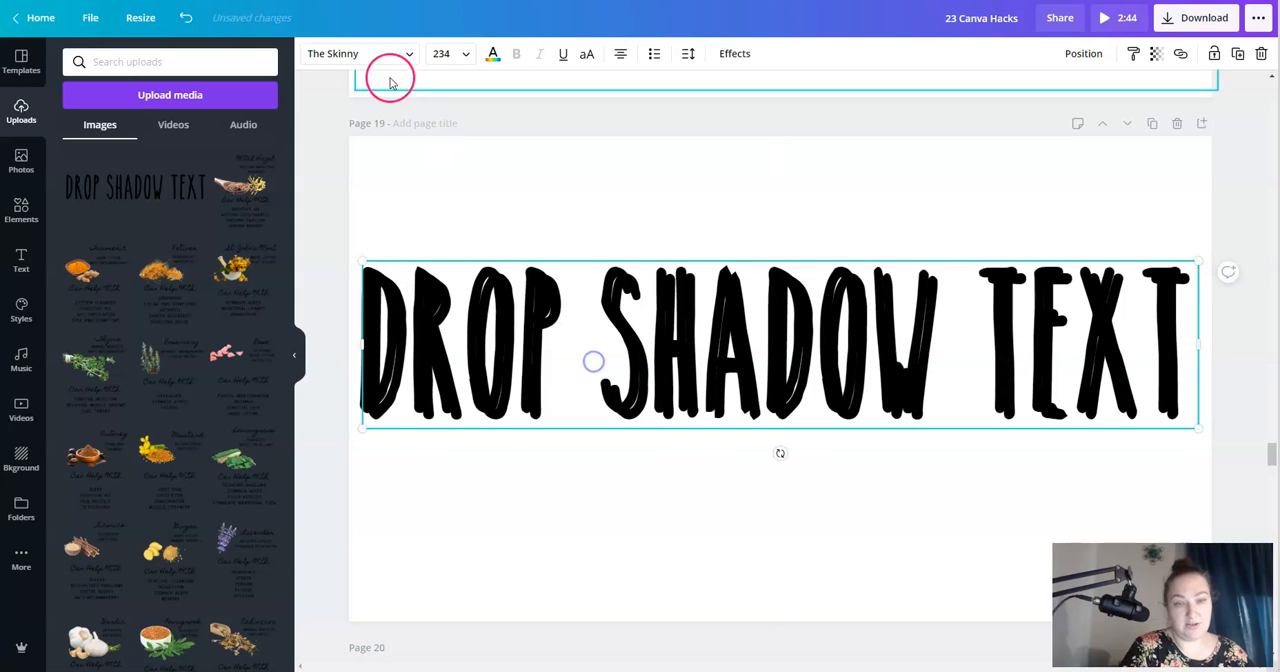
left_click(490, 55)
left_click(114, 228)
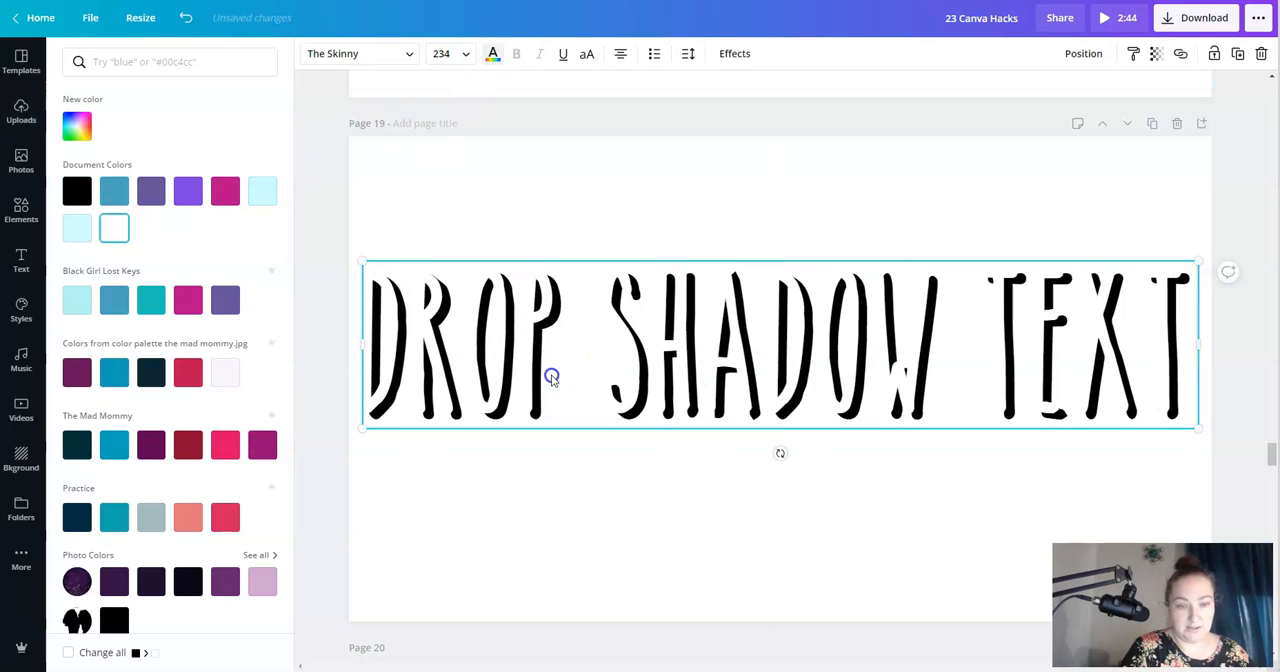
left_click(577, 214)
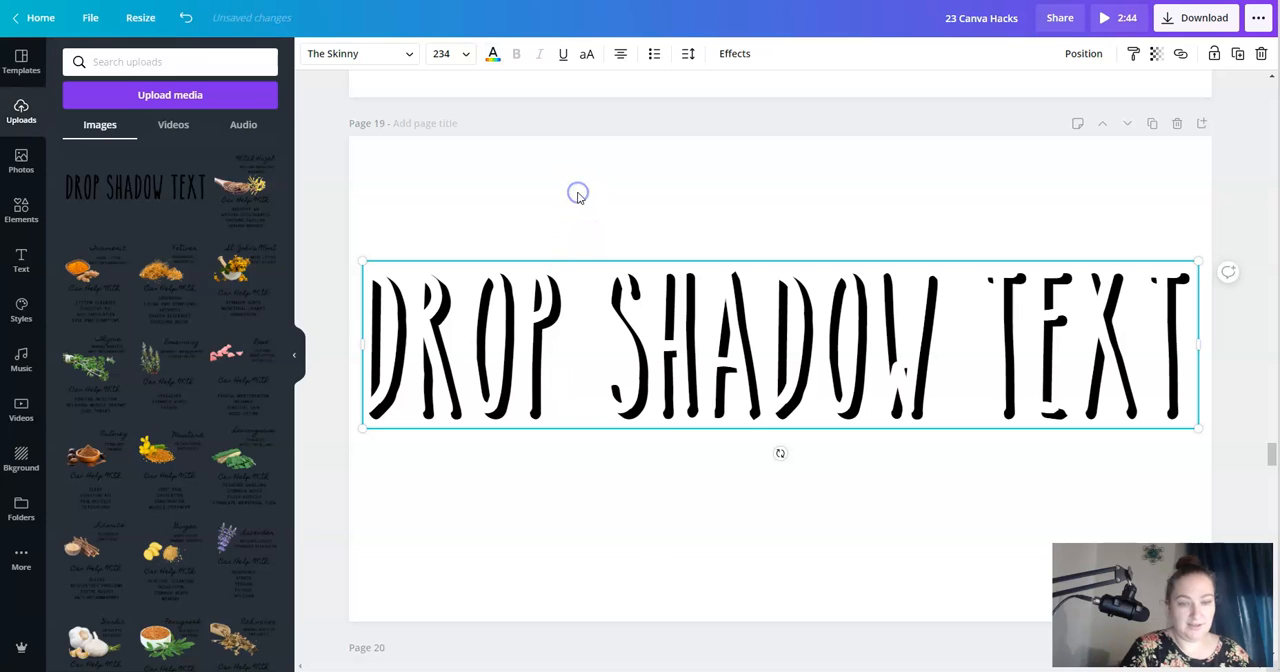
- Send the white heading copy backward behind the black text and shift the black text slightly to the right
left_click(637, 535)
left_click(748, 505)
left_click(844, 306)
left_click(1074, 55)
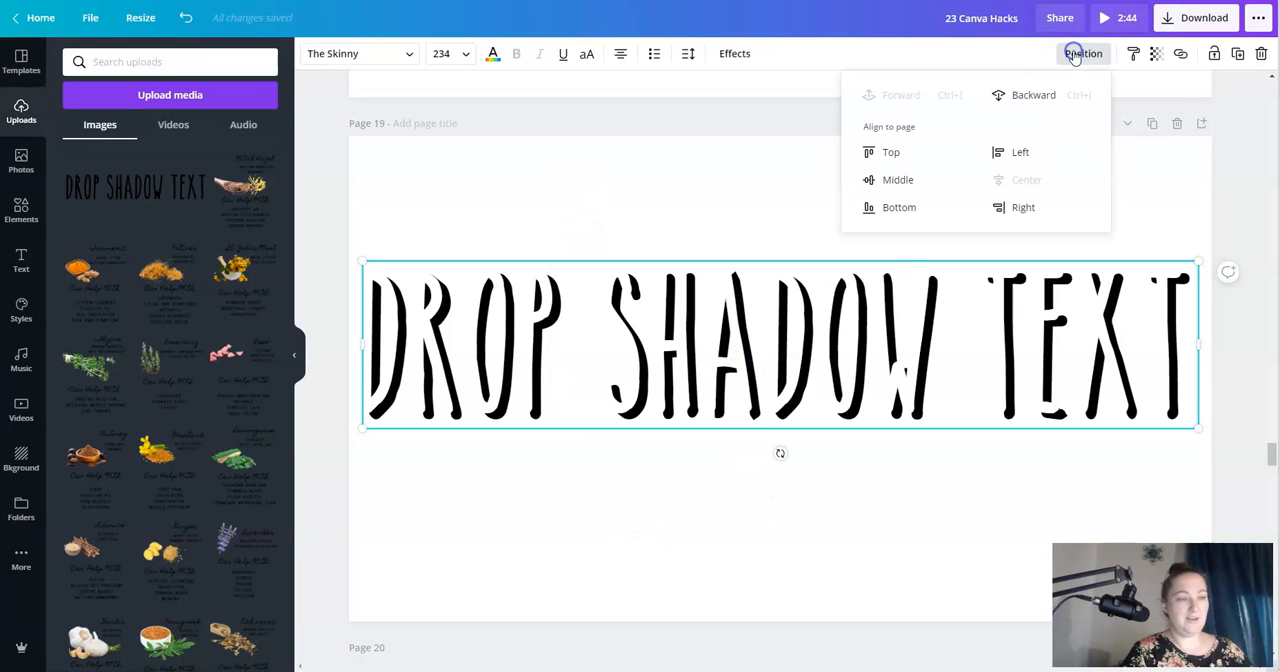
left_click(1018, 97)
left_click(639, 157)
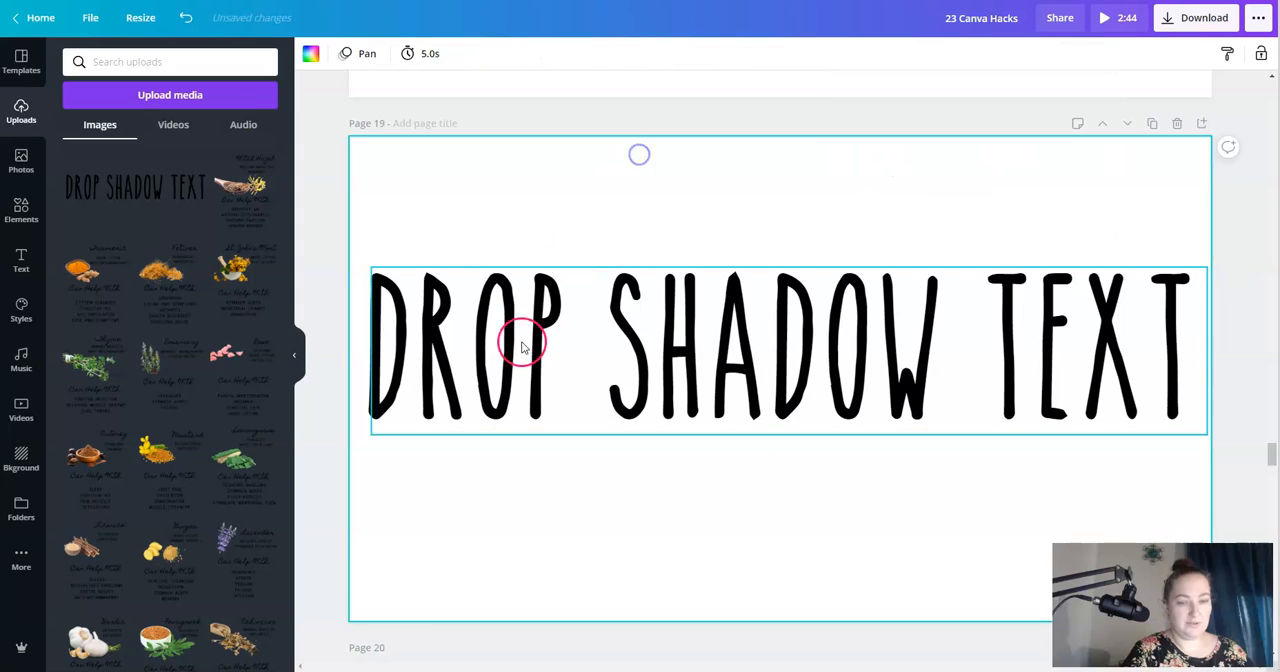
left_click_drag(517, 337, 527, 342)
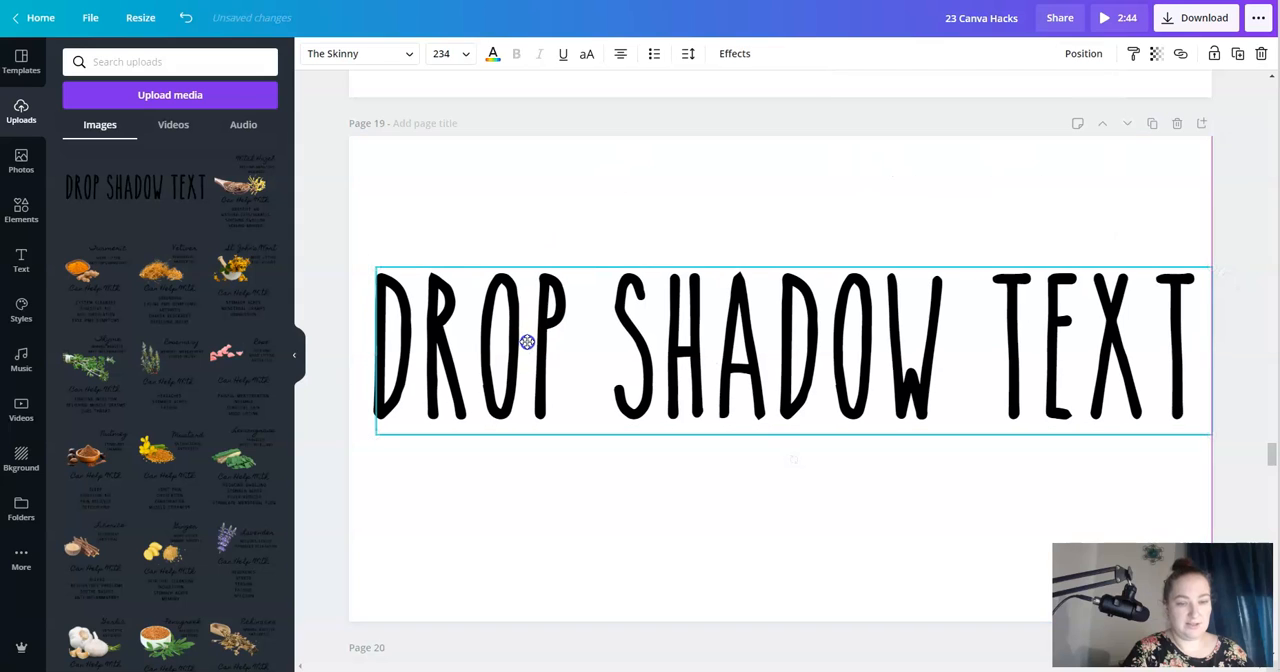
- Set the background color of Page 19 to the magenta document color
left_click(356, 152)
left_click(318, 61)
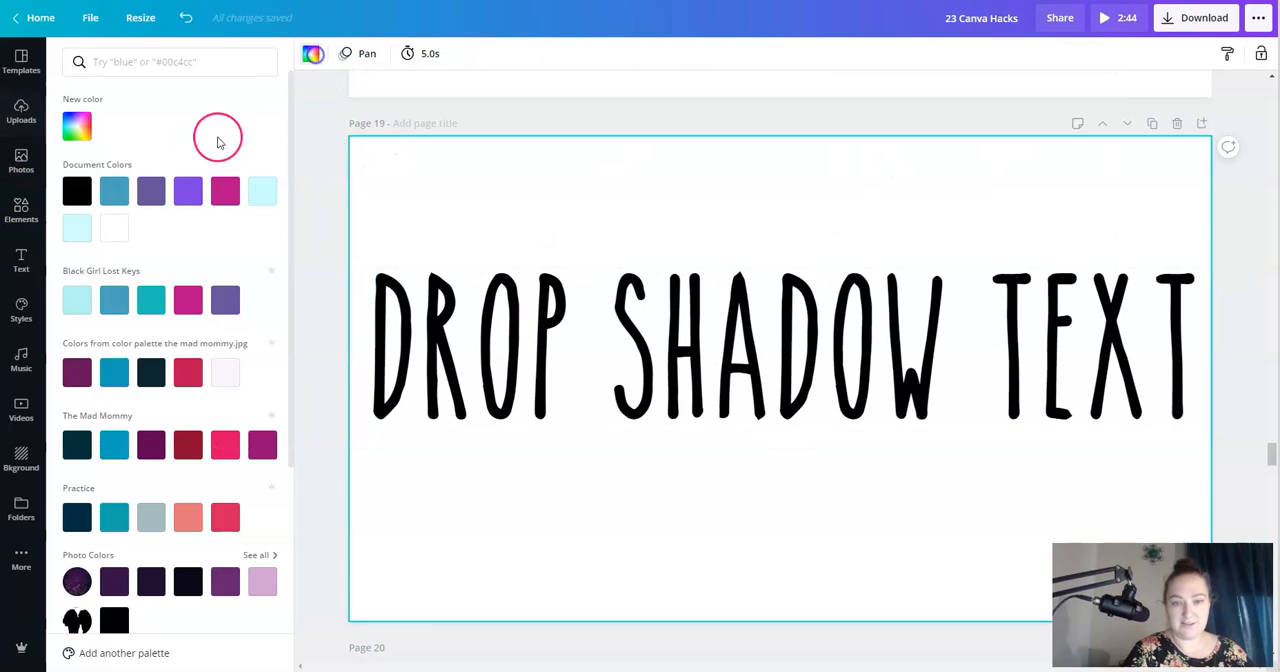
left_click(225, 190)
- Nudge the white heading copy closer to the black text so it sits slightly above it as a hard shadow
left_click(685, 344)
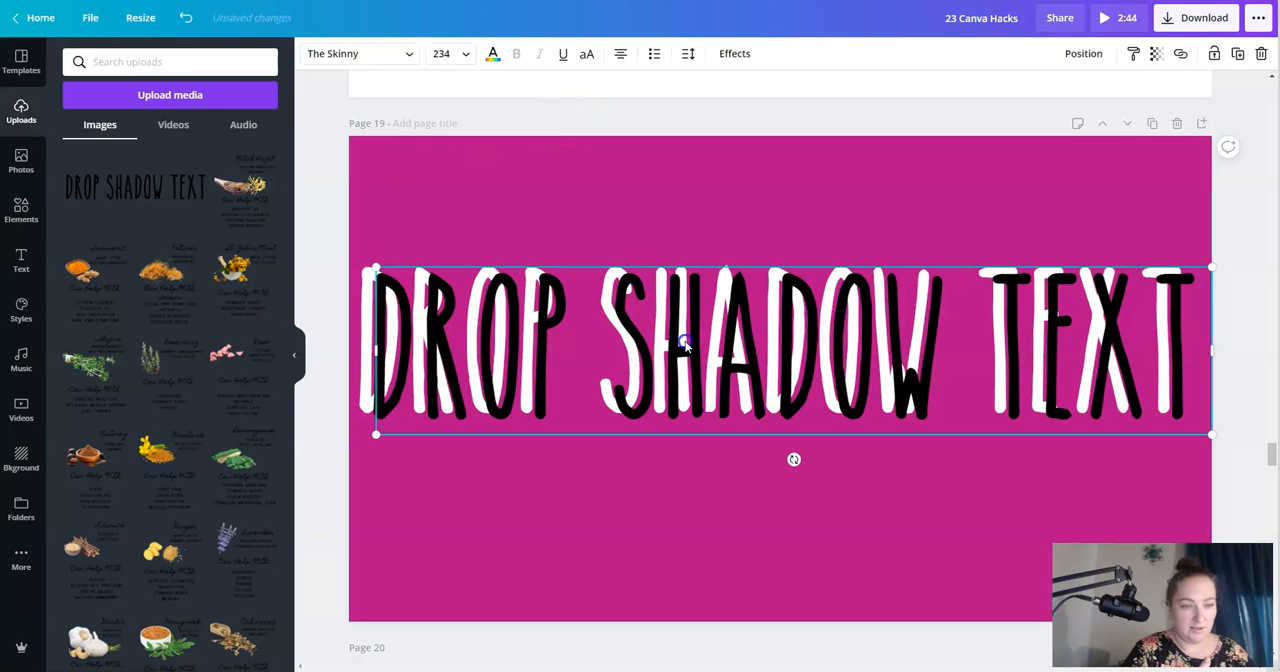
mouse_move(418, 360)
left_mouse_down()
mouse_move(329, 320)
mouse_move(380, 329)
mouse_move(400, 352)
left_mouse_up()
key("Right")
key("Down")
key("Up")
key("Up")
left_click(527, 125)
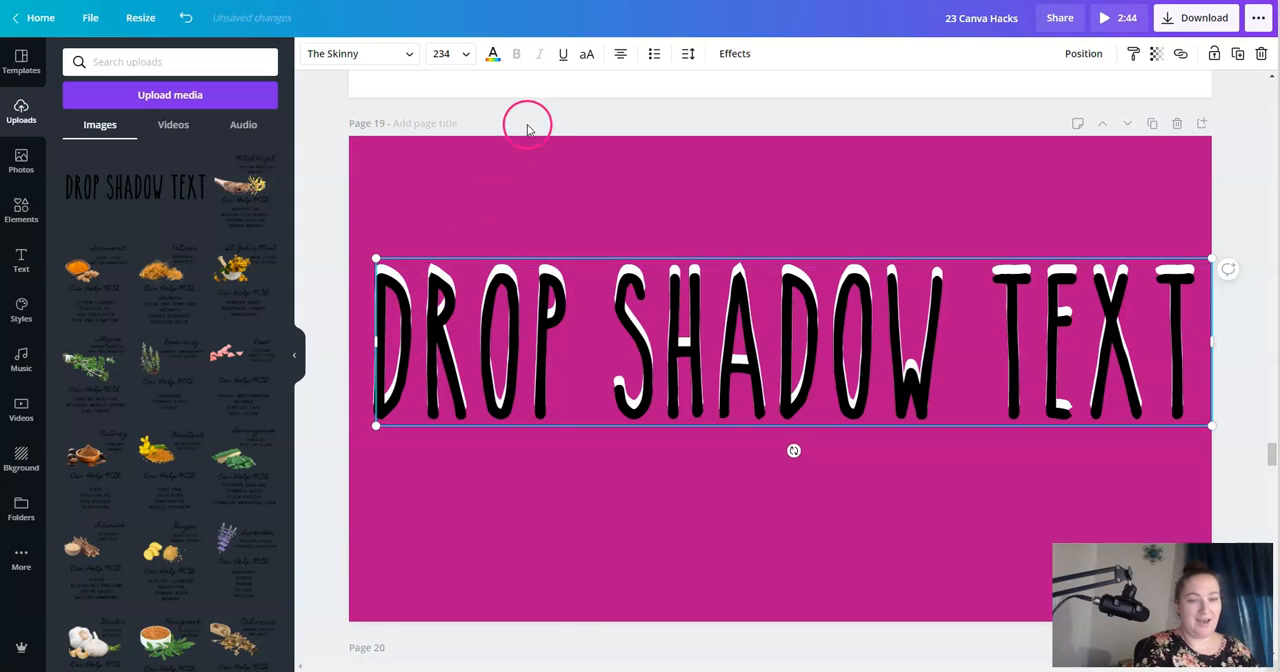
scroll(637, 400, "up", 5)
left_click(643, 393)
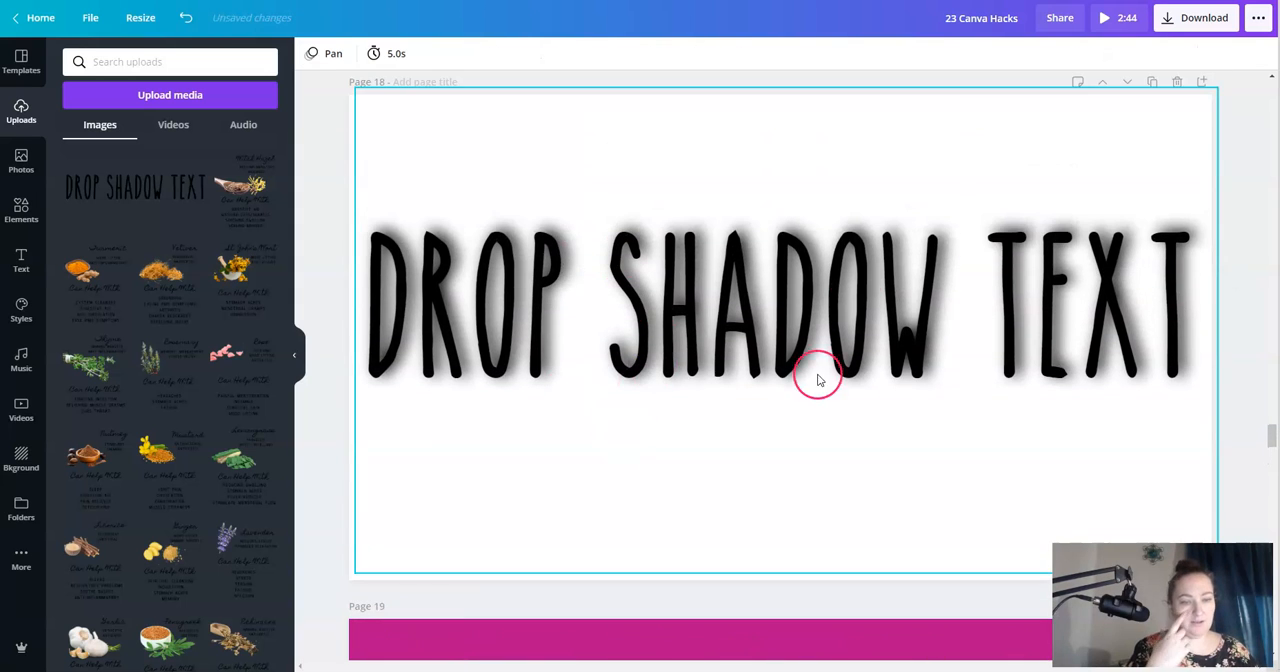
- Try adjusting the transparency of the "GRADIENT, TRANSPARENCY" heading on Page 20 and return it to 100
scroll(822, 376, "down", 3)
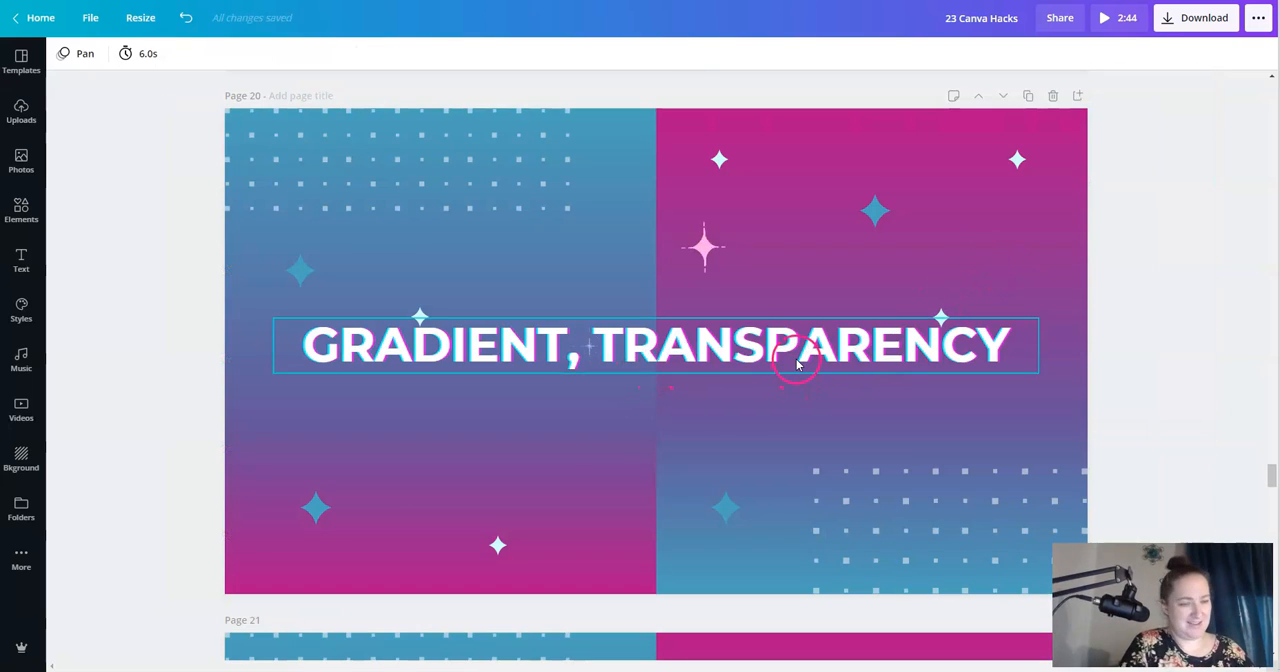
left_click(799, 363)
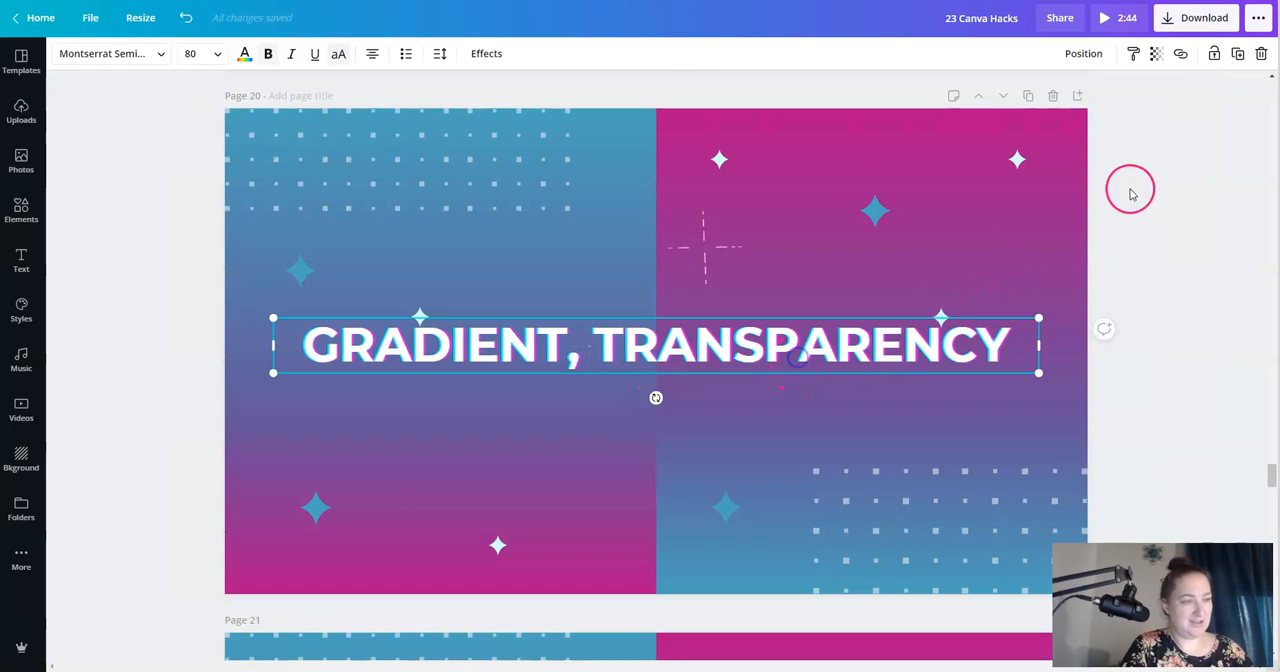
left_click(1156, 57)
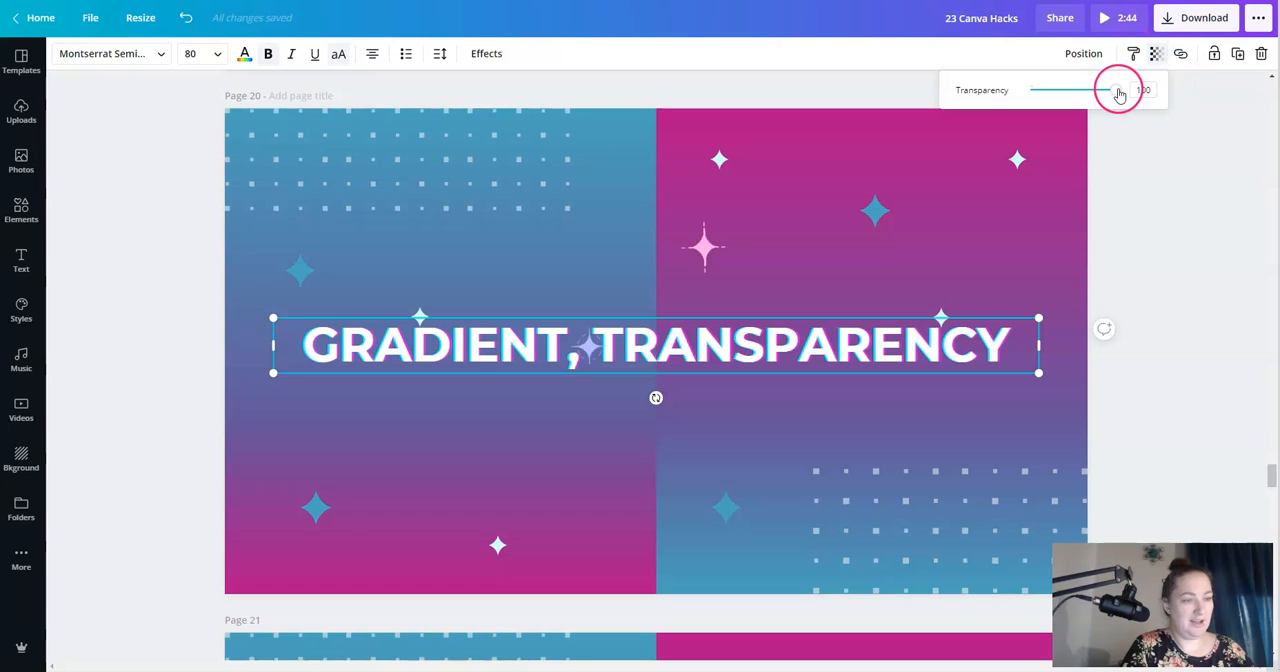
mouse_move(1114, 92)
left_mouse_down()
mouse_move(1027, 90)
mouse_move(1124, 92)
left_mouse_up()
left_click(1174, 239)
- Send the "POSITION: FORWARD, BACK" heading on Page 21 to the back, and bring it forward again
scroll(1194, 349, "down", 5)
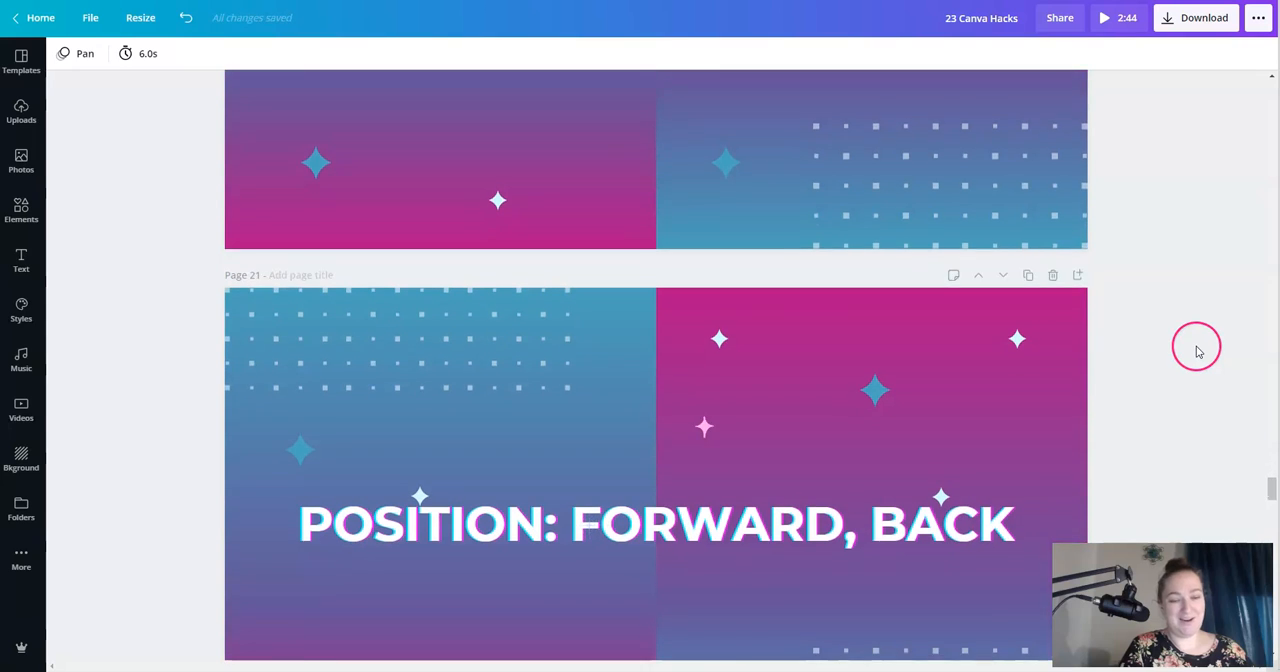
left_click(663, 351)
left_click(1084, 56)
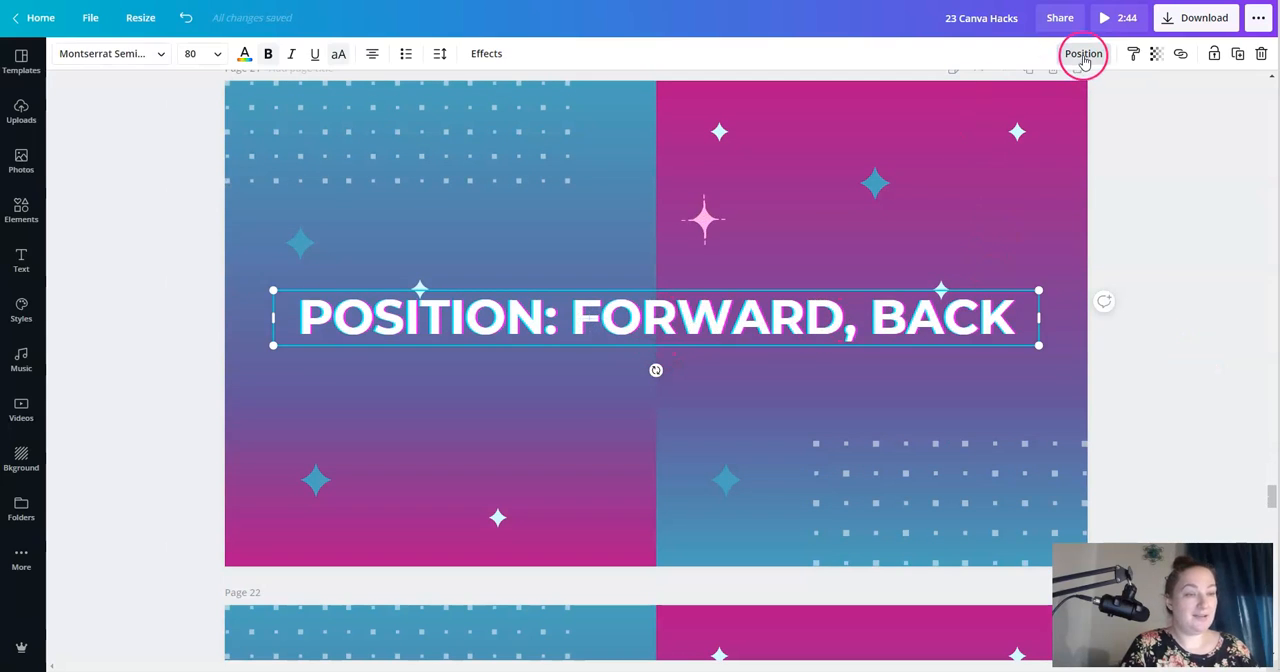
left_click(877, 125)
left_click(1038, 136)
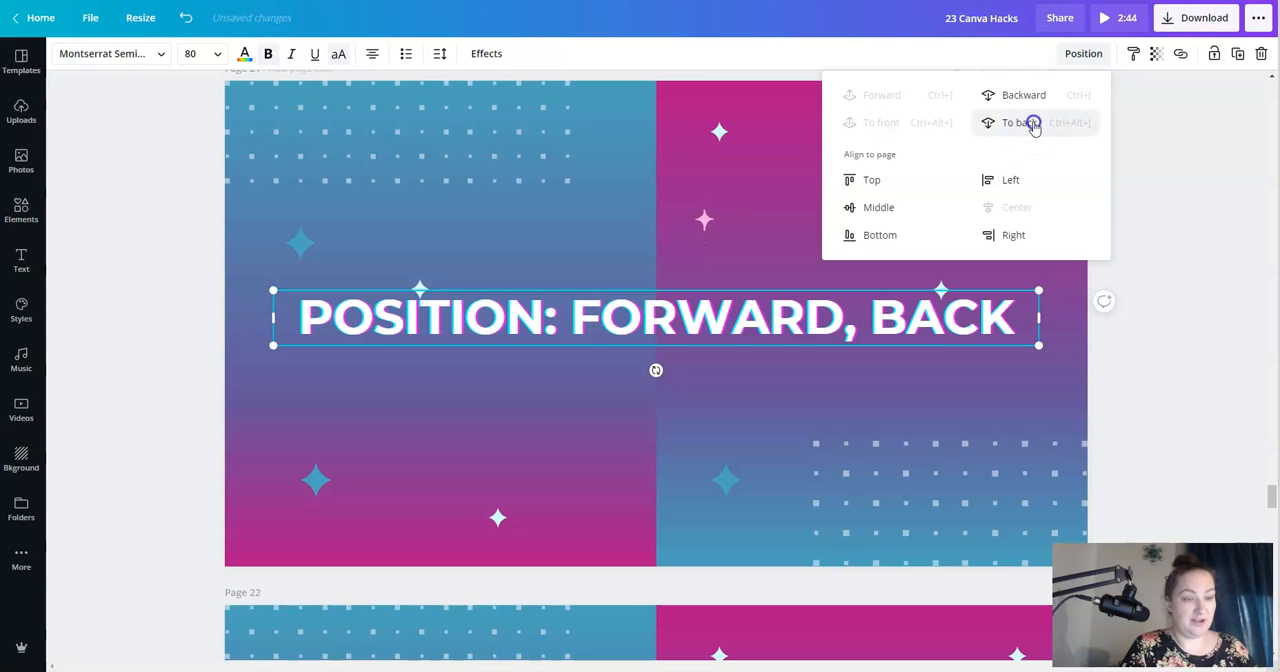
left_click(905, 100)
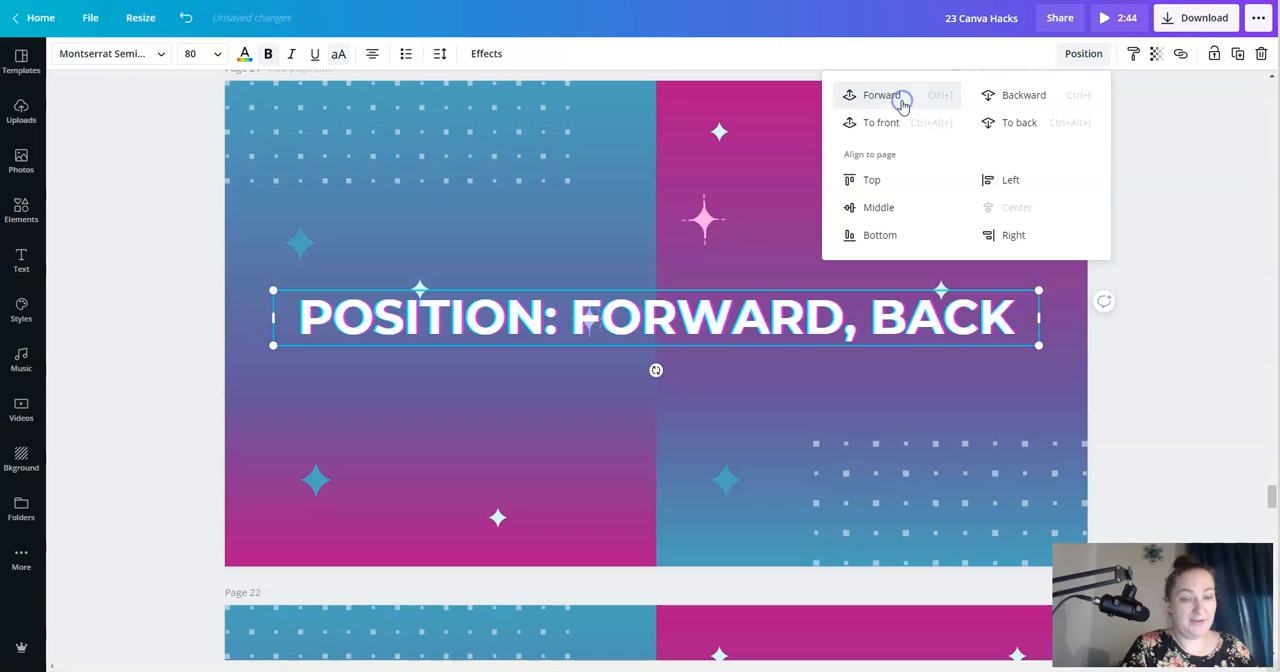
left_click(902, 101)
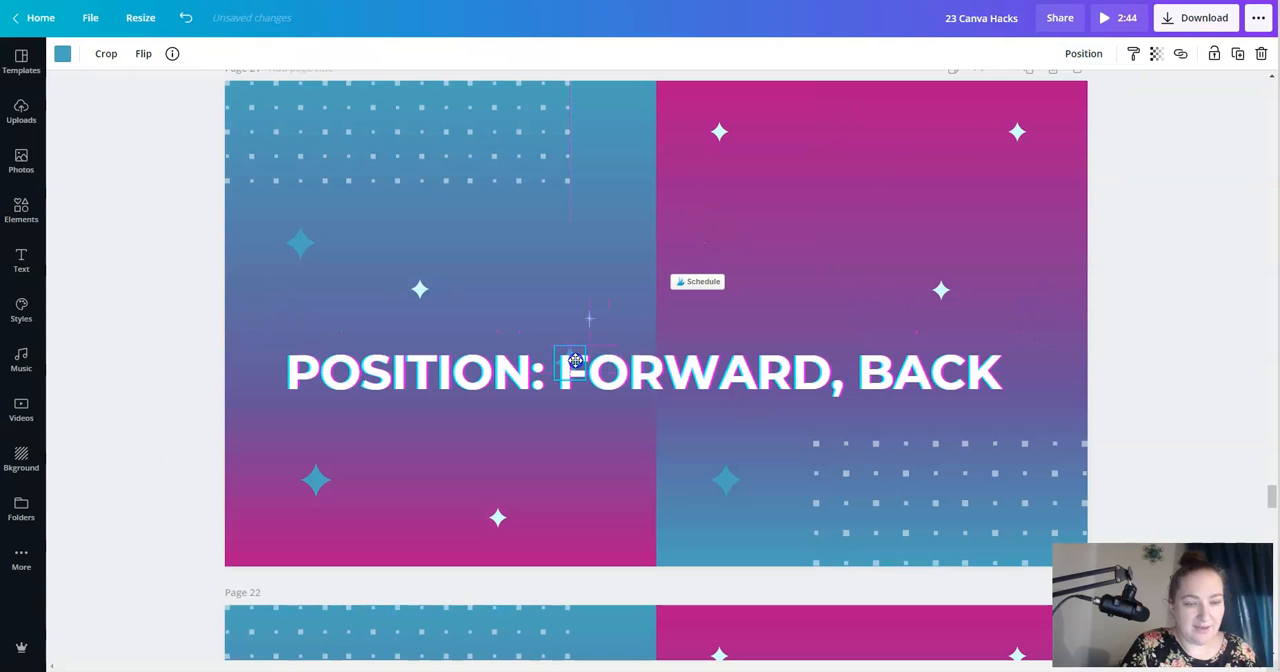
- Bring the blue star on the F of "FORWARD" in front of the heading text and shift it slightly up and left
left_click(572, 360)
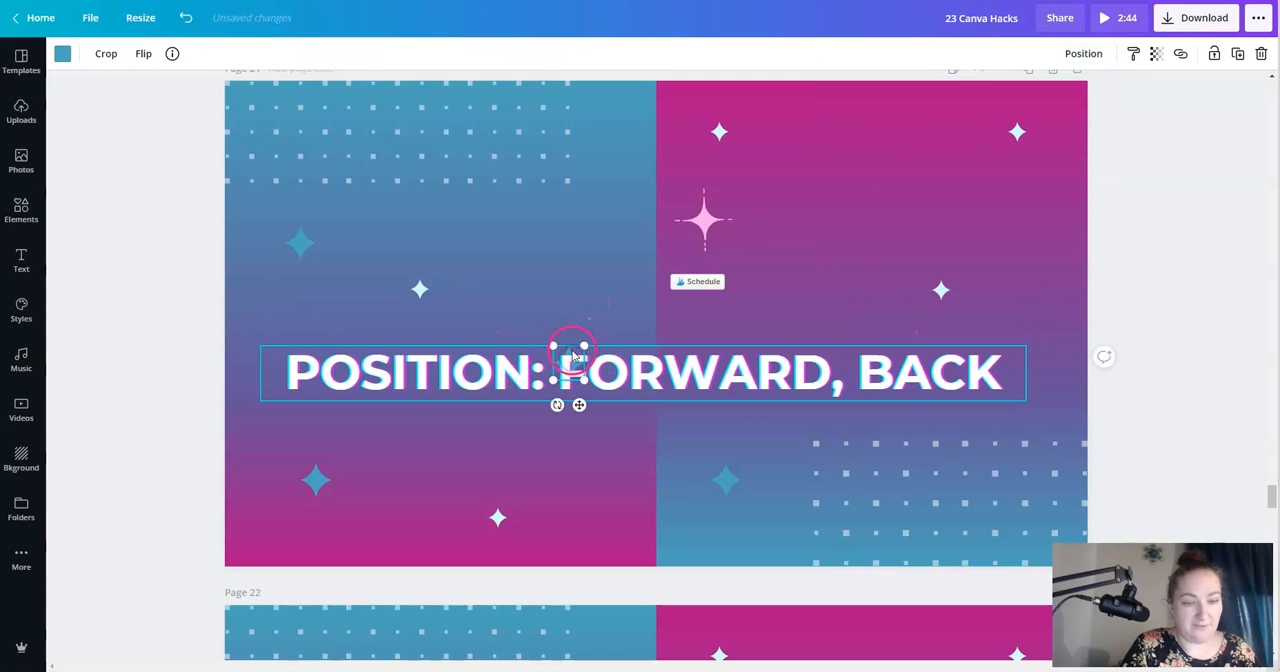
left_click(1080, 53)
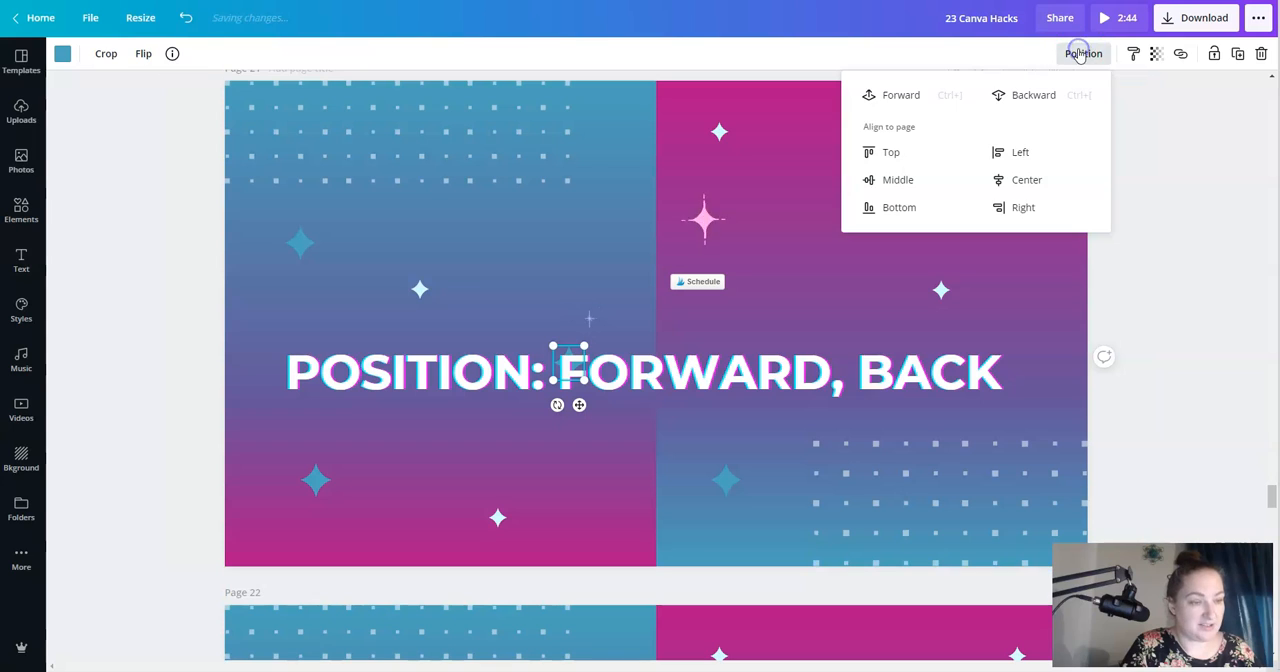
left_click(901, 101)
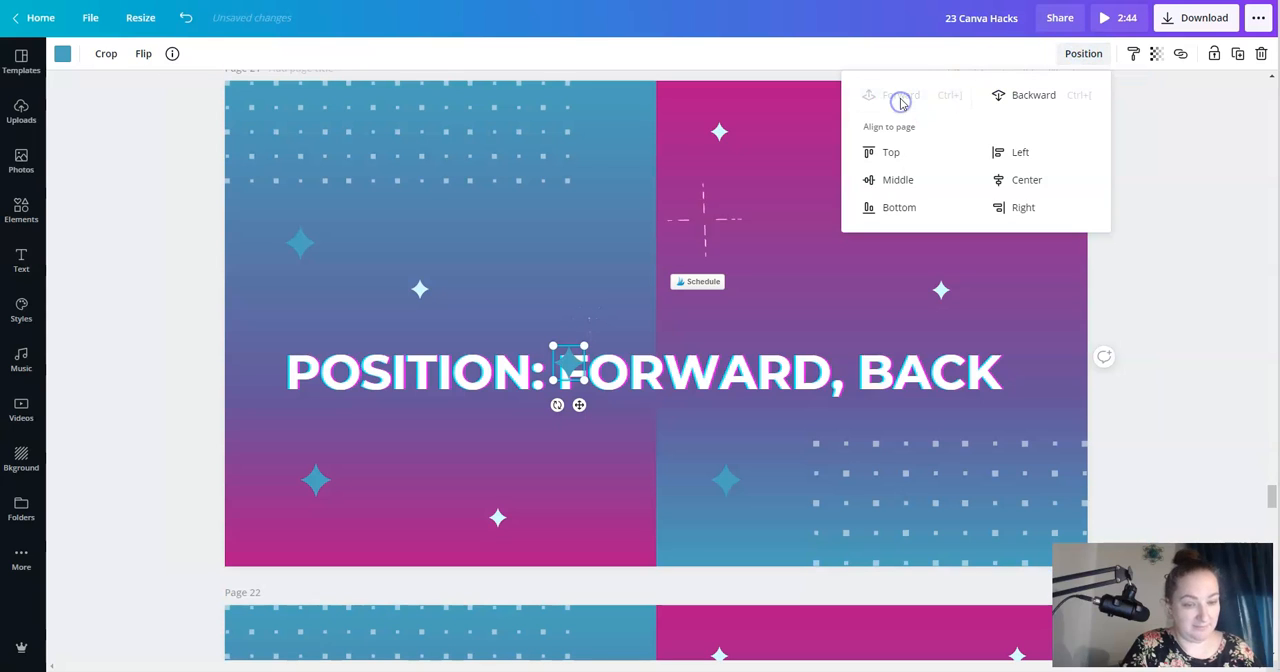
left_click(570, 357)
left_click_drag(566, 353, 565, 354)
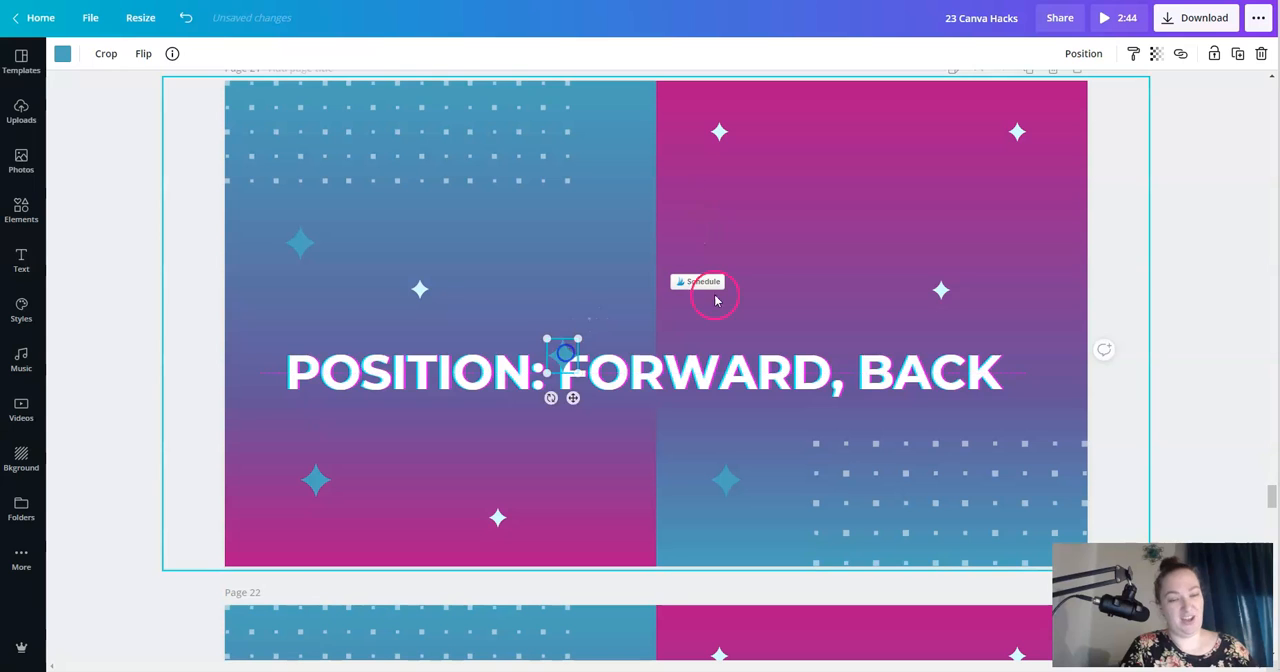
- Move the blue star off the F of "FORWARD" to the open area above the heading in the page's pink half
left_click(782, 274)
left_click(569, 350)
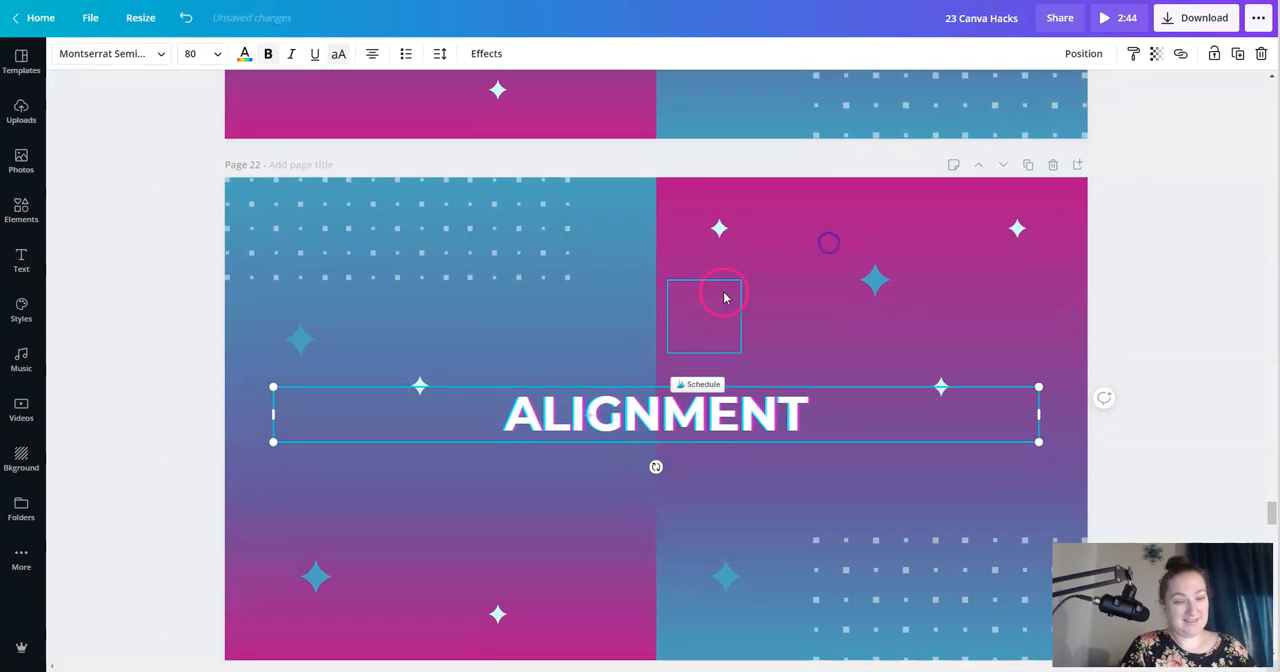
- Align the "ALIGNMENT" heading on Page 22 to the top of the page and then to the middle
scroll(726, 294, "down", 1)
left_click(1086, 56)
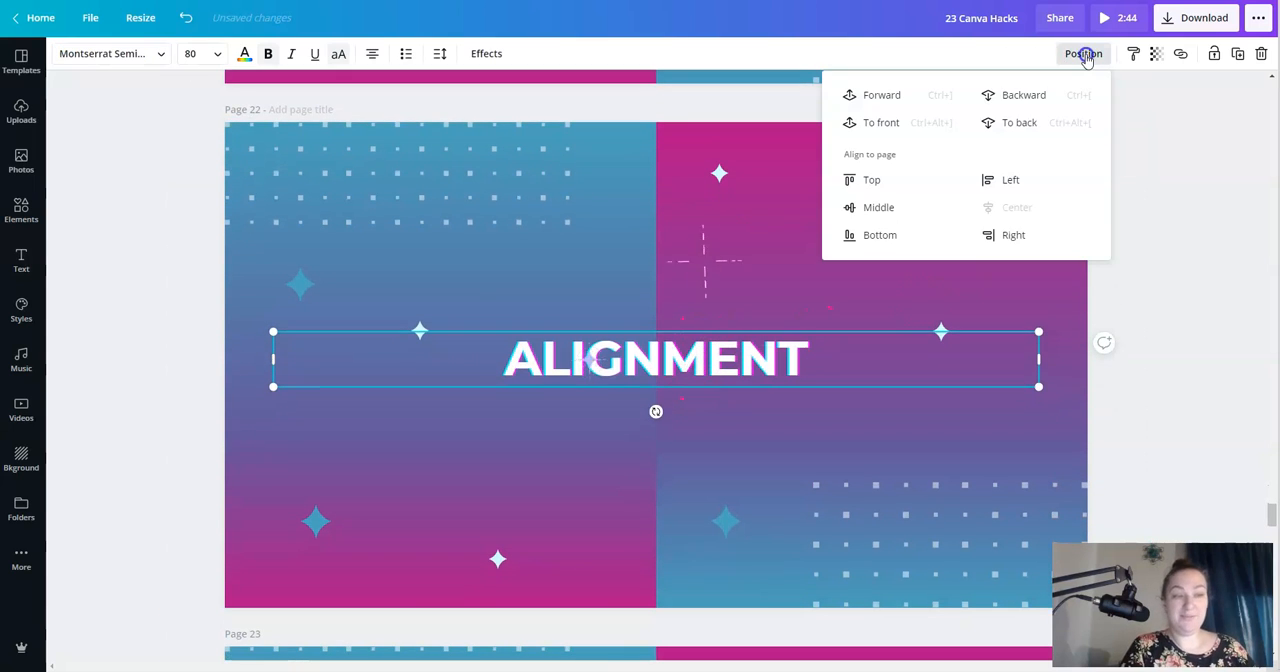
left_click(884, 183)
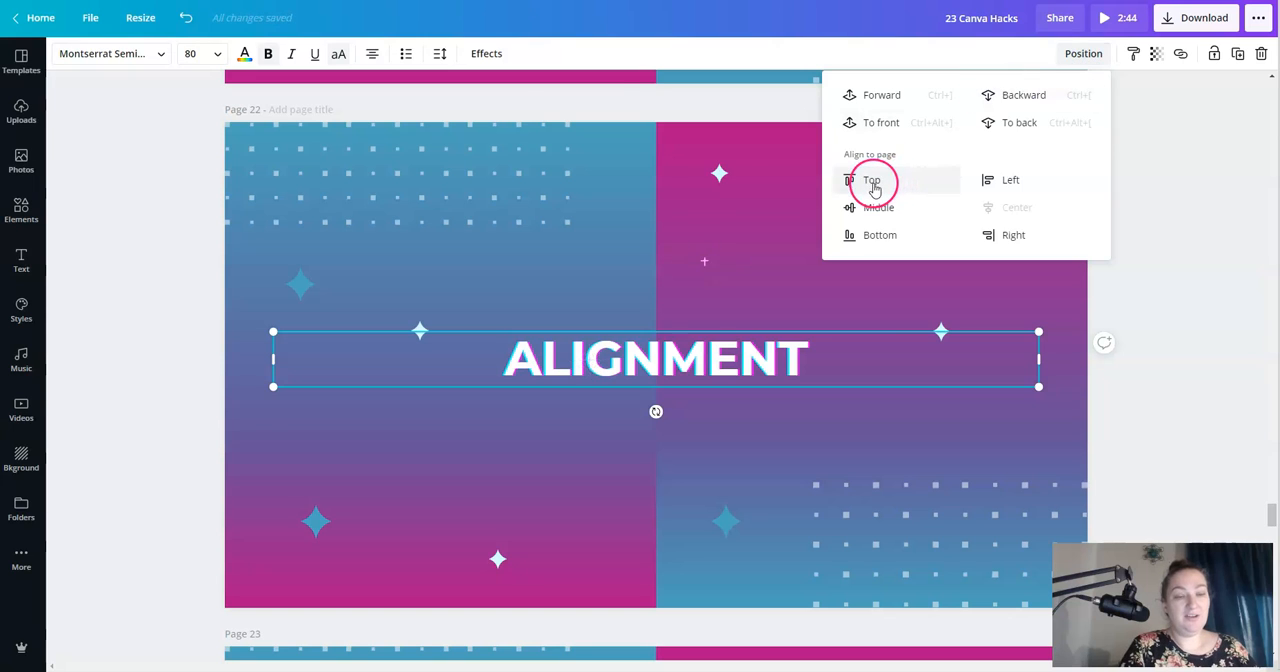
left_click(873, 207)
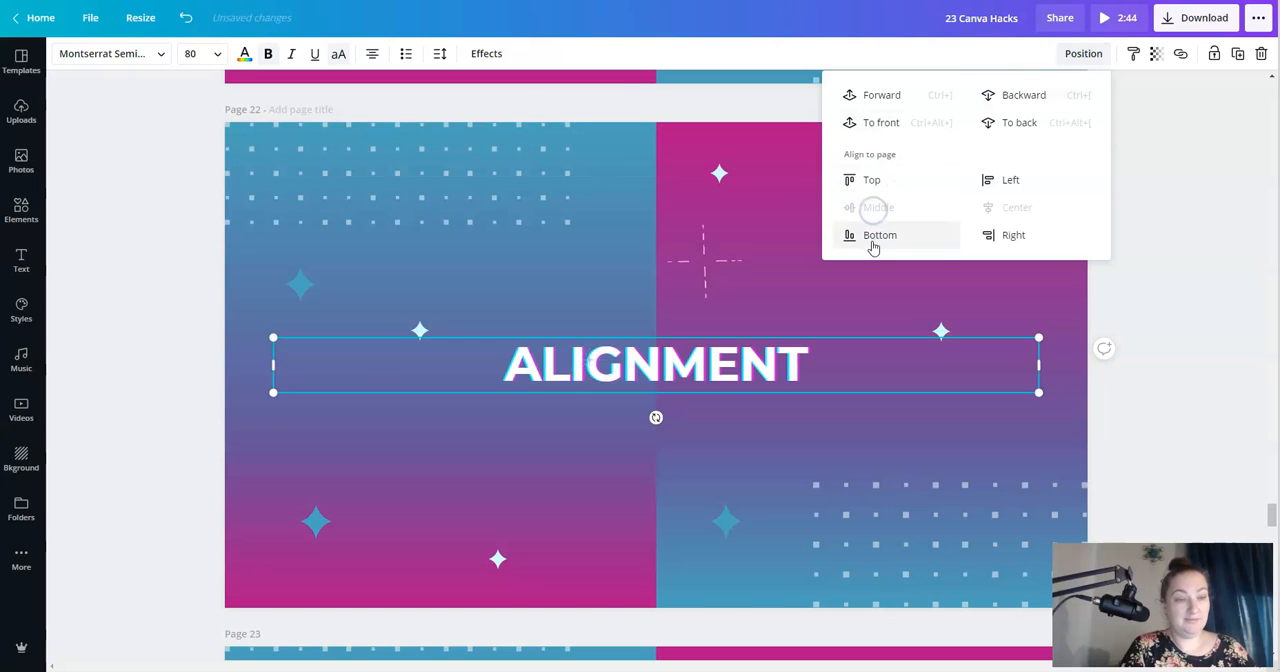
- Try aligning the "ALIGNMENT" heading to the bottom, left and right of the page, and return it to center and middle
left_click(873, 236)
left_click(1010, 181)
left_click(1018, 210)
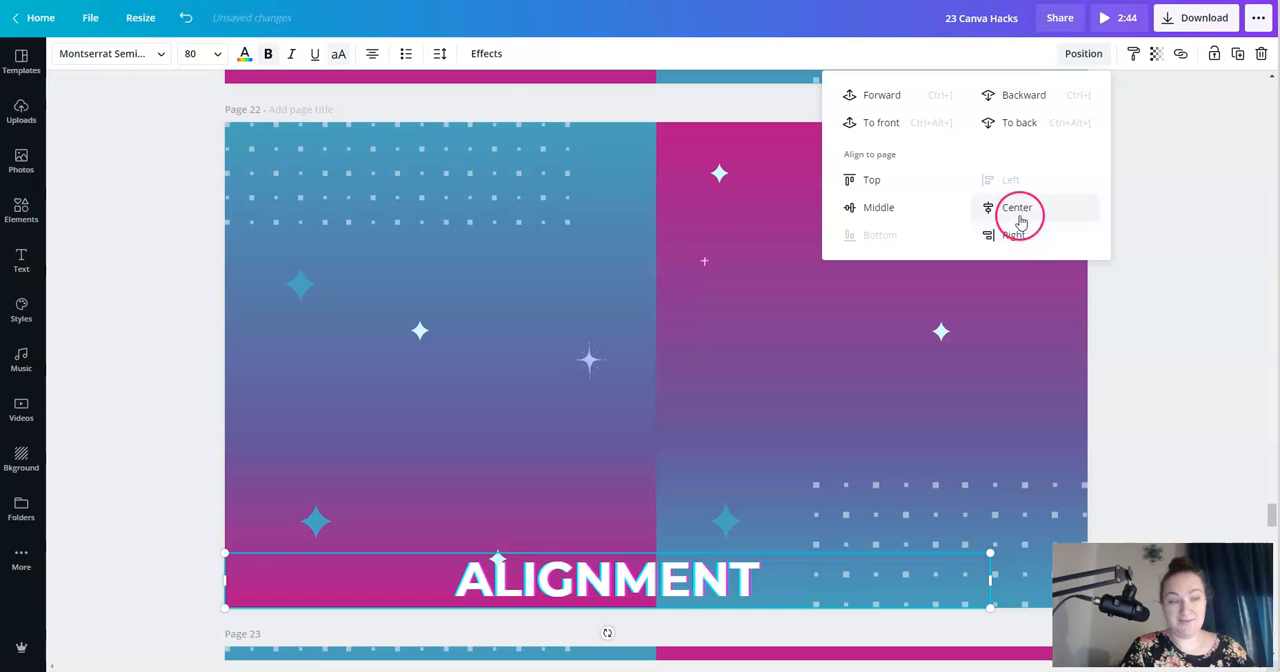
left_click(1014, 235)
left_click(1015, 208)
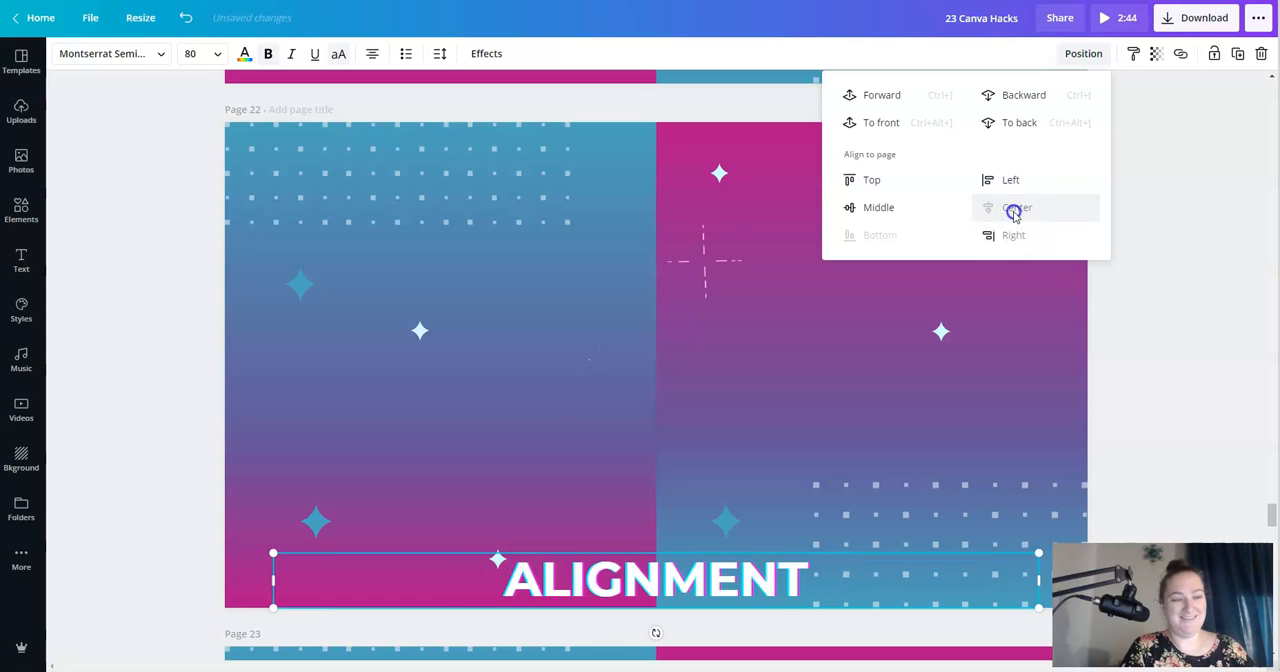
left_click(880, 207)
left_click(1170, 327)
- Send the "ACCESSING HIDDEN LAYERS" heading on Page 23 to the back, behind the background, and deselect it
left_click(521, 350)
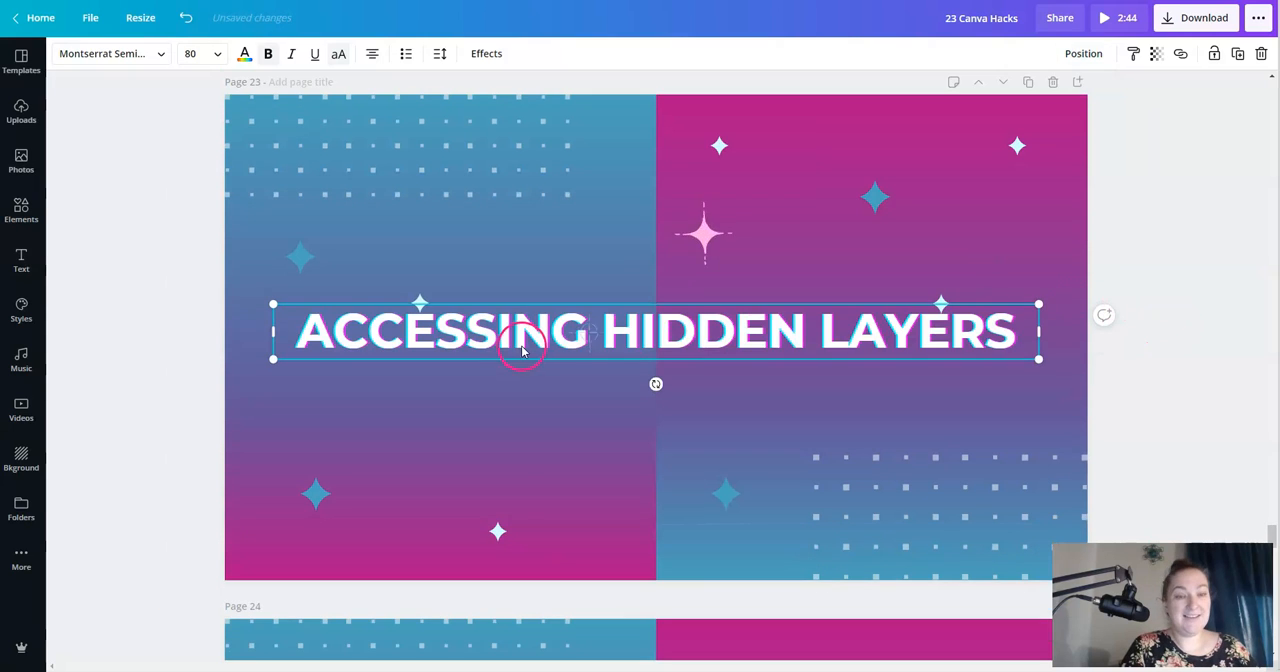
left_click(1083, 53)
left_click(1010, 122)
left_click(1117, 337)
left_click(1200, 310)
- Select the hidden heading through the background group on Page 23 and bring it forward
left_click(634, 363)
left_click(713, 340)
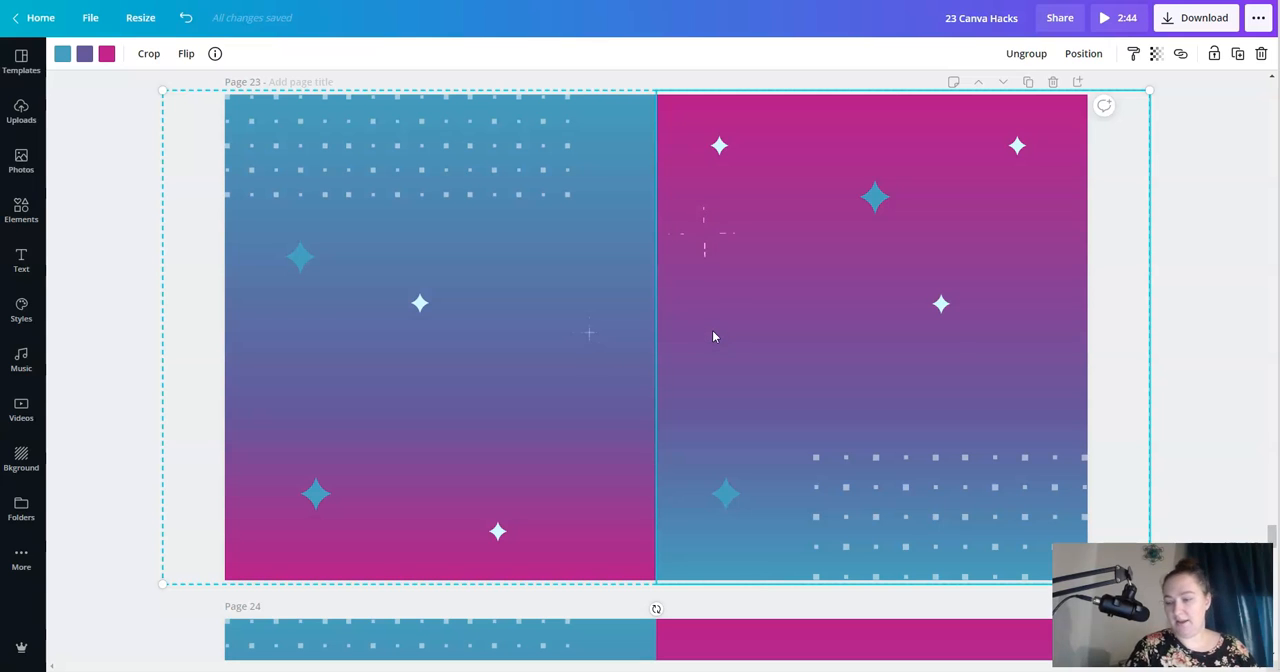
left_click(713, 336)
left_click(713, 336)
left_click(713, 336)
left_click(713, 336)
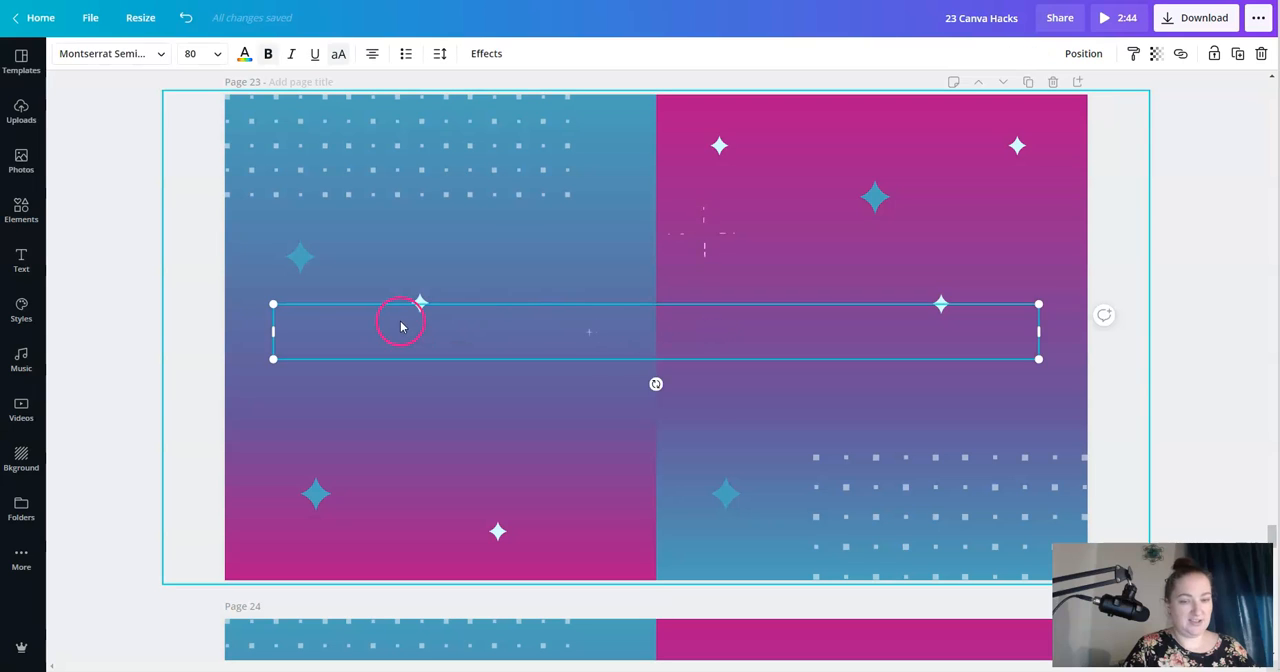
left_click(1090, 54)
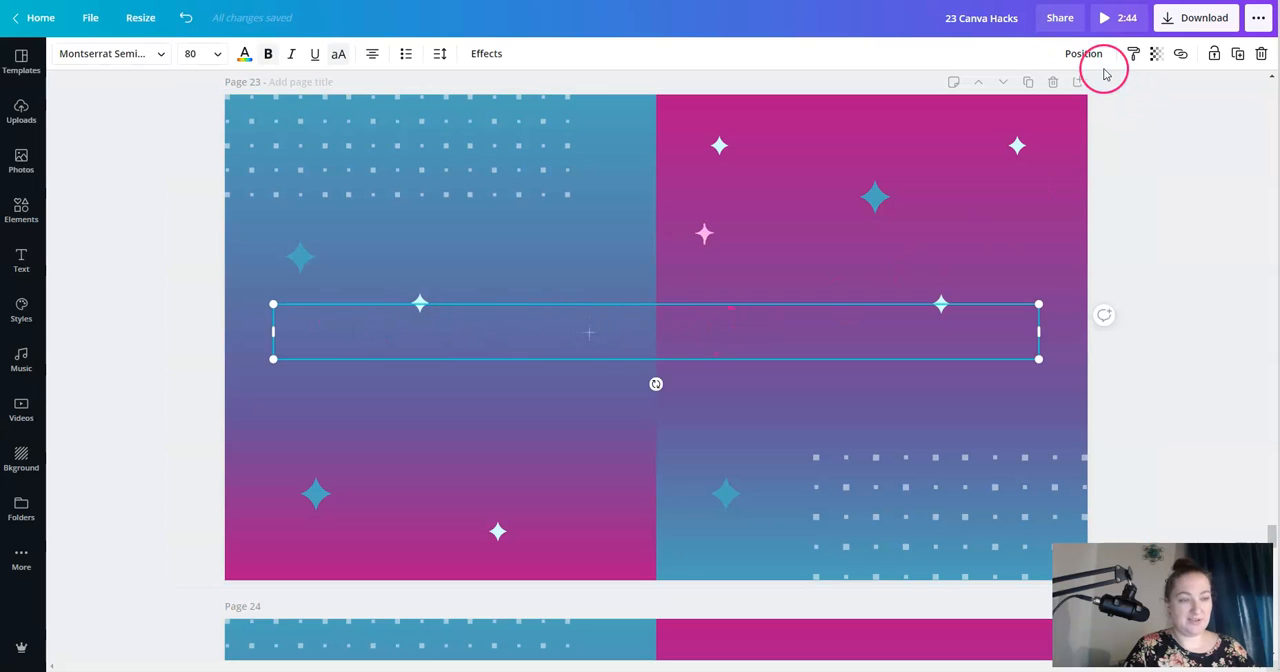
left_click(872, 96)
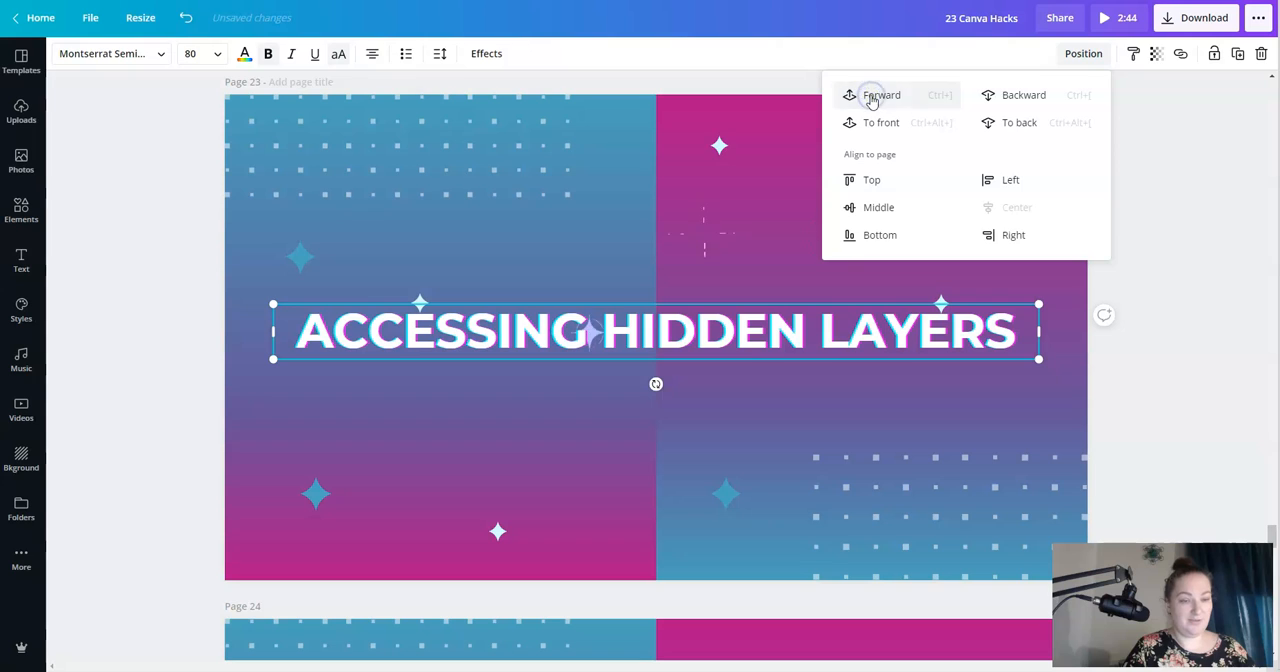
- Send the "ACCESSING HIDDEN LAYERS" heading to the back again, reselect it through the background and bring it forward
left_click(1005, 122)
left_click(1166, 292)
left_click(1178, 380)
left_click(794, 334)
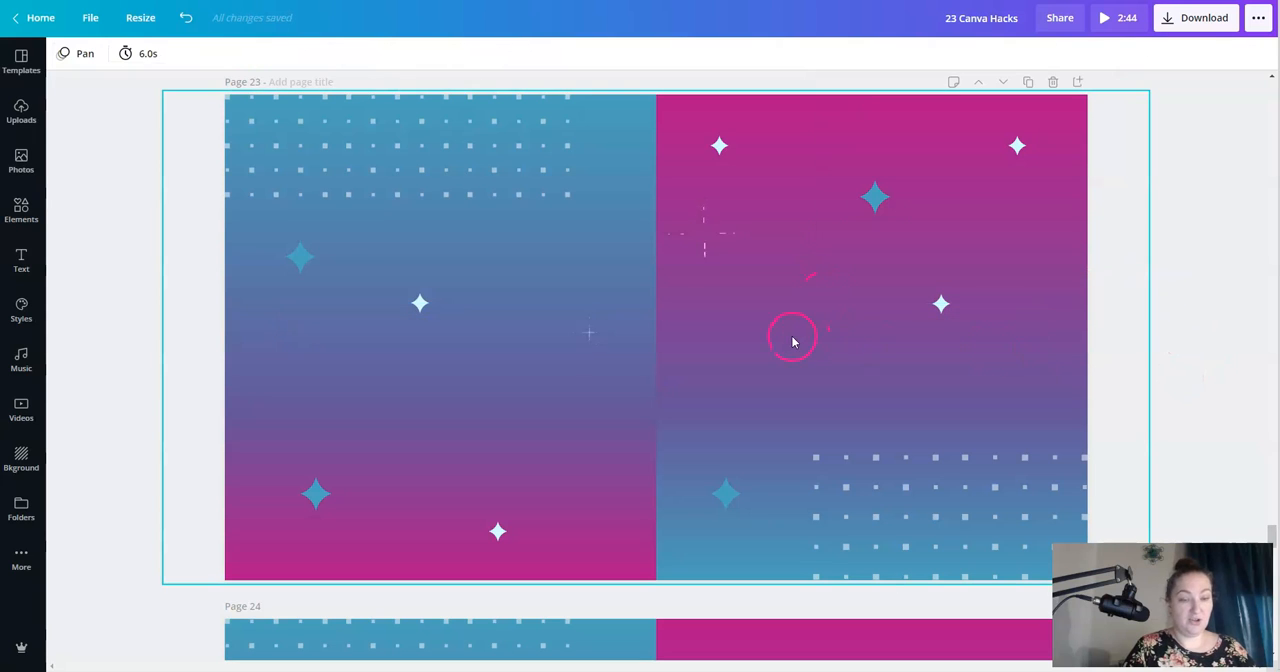
left_click(771, 309)
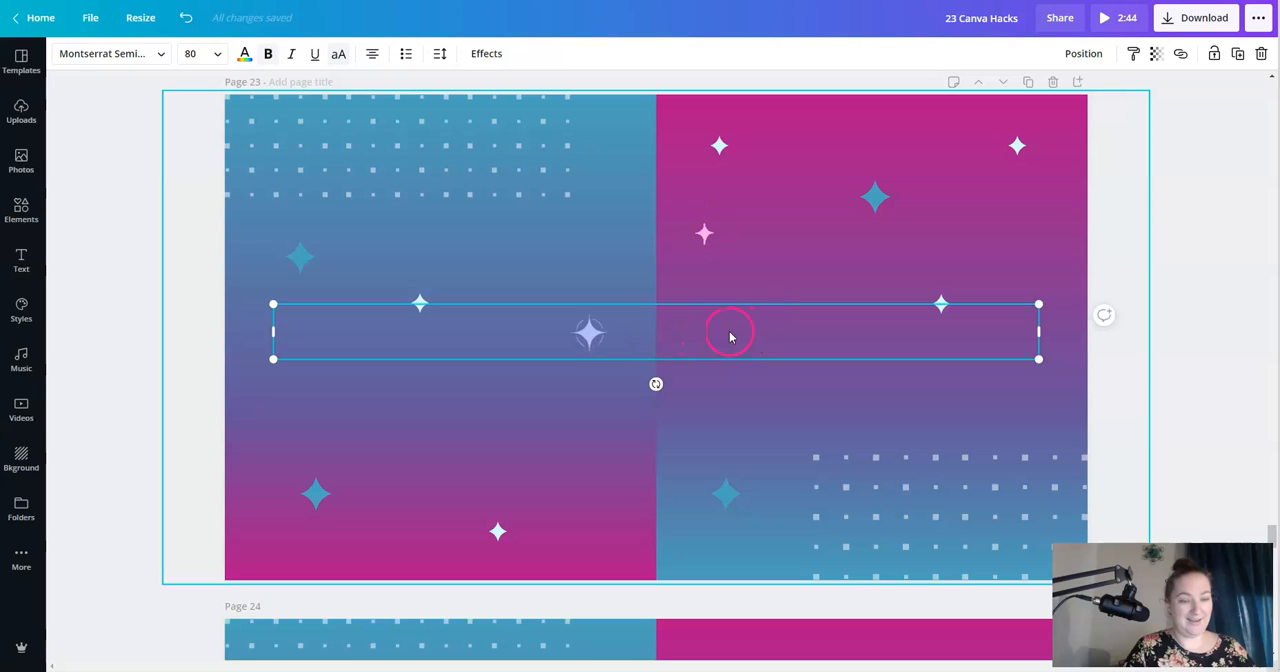
left_click(1085, 53)
left_click(897, 104)
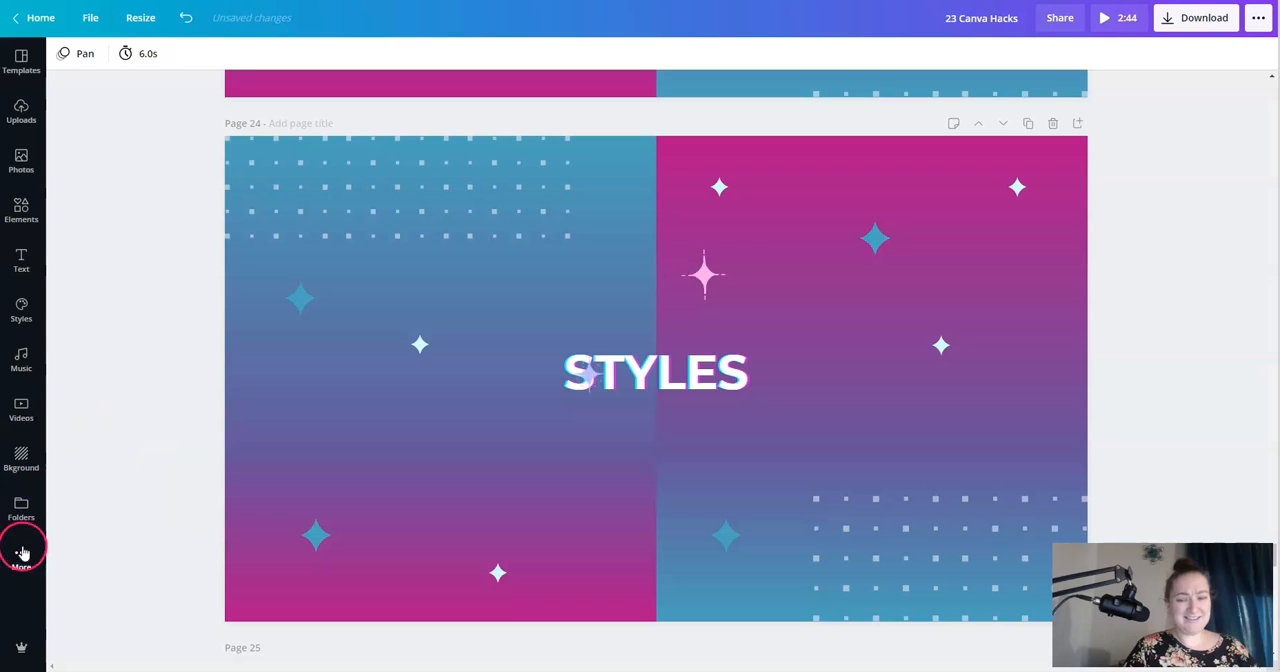
- Browse the preset styles, try the Squada One and Klima style on Page 24, and undo it
left_click(20, 318)
left_click(285, 411)
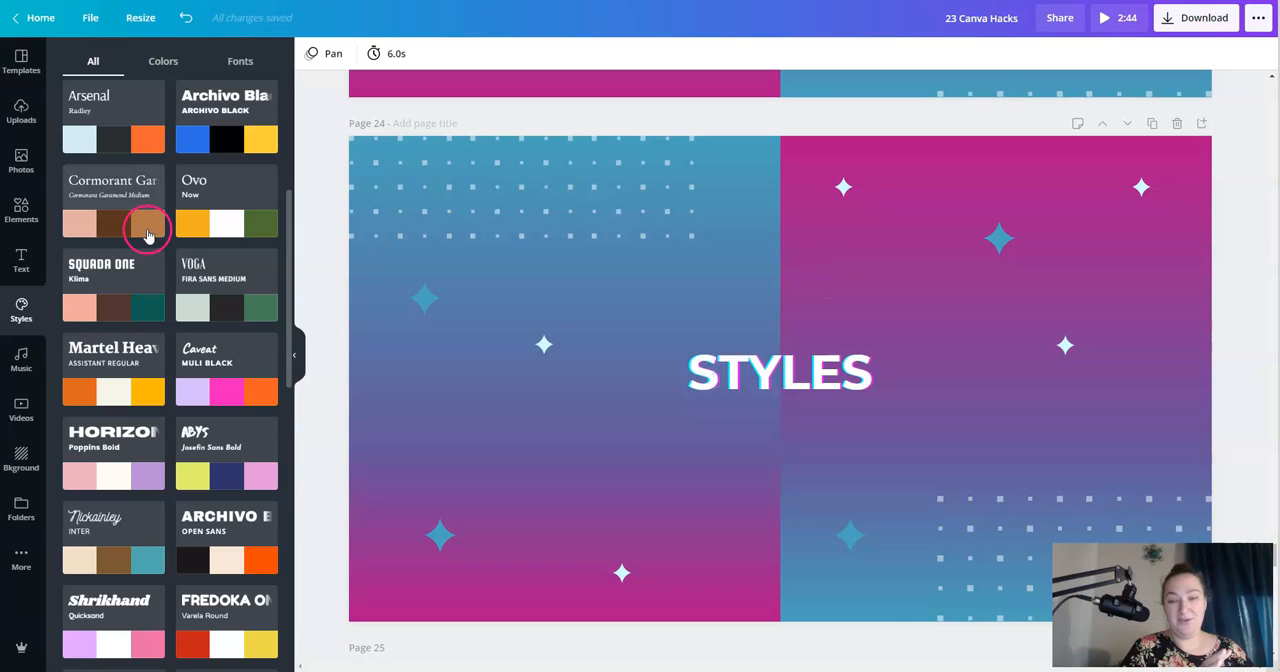
scroll(147, 235, "up", 1)
scroll(63, 205, "down", 1)
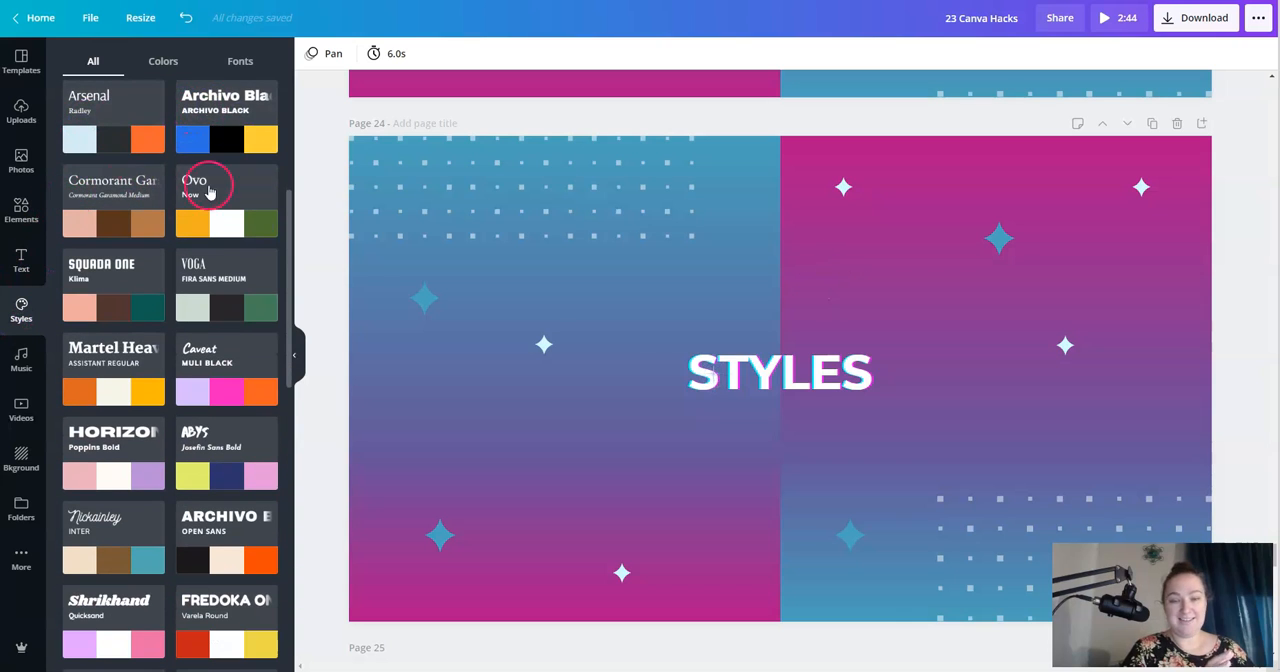
left_click(715, 379)
left_click(128, 318)
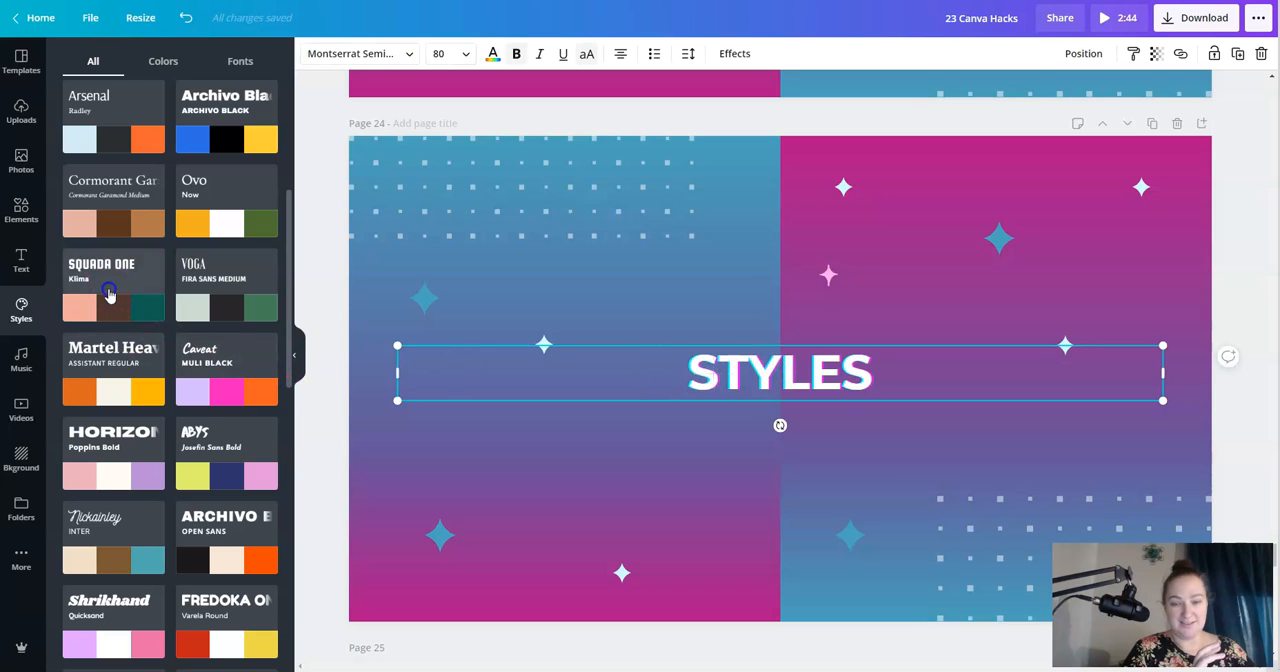
left_click(864, 513)
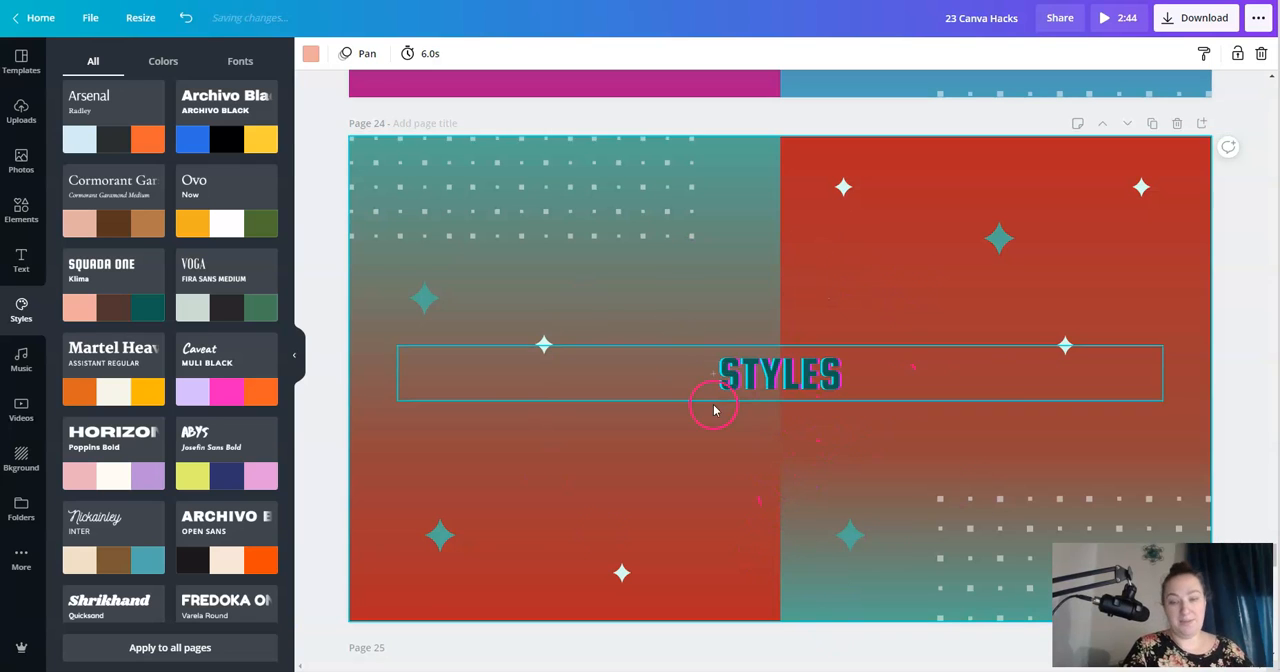
left_click(185, 17)
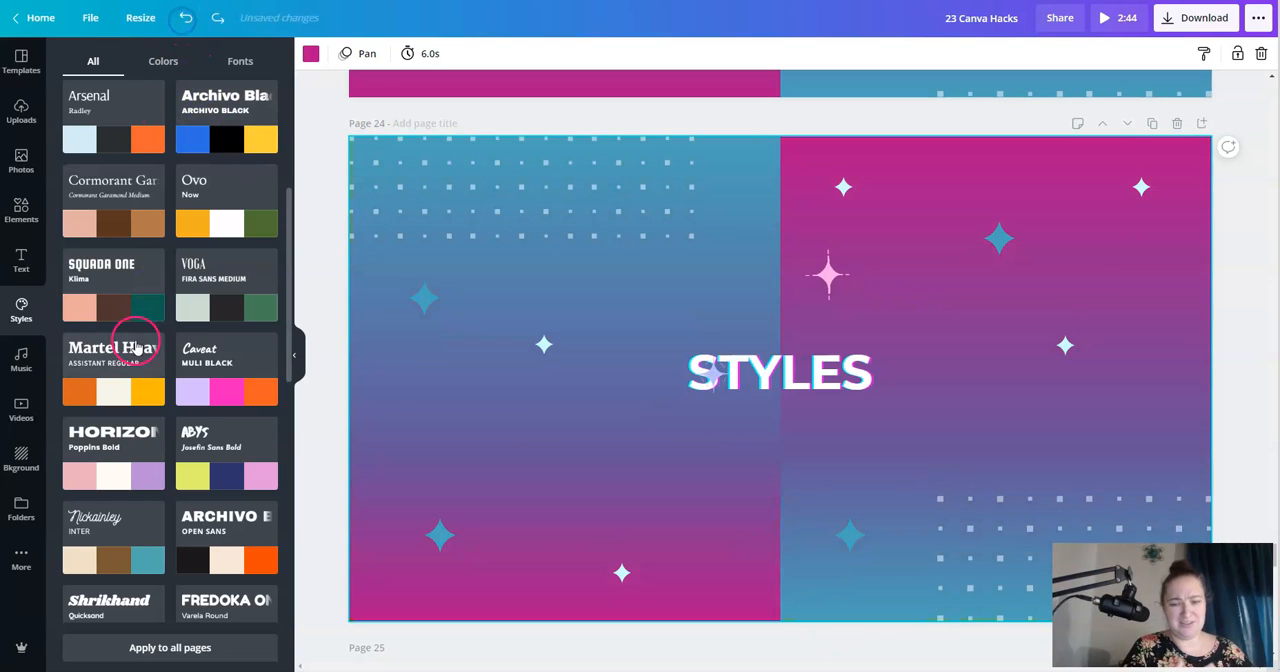
- Try the Poppins Bold preset style with pink, white and purple colors on Page 24, and undo the style changes
scroll(130, 340, "down", 3)
left_click(129, 300)
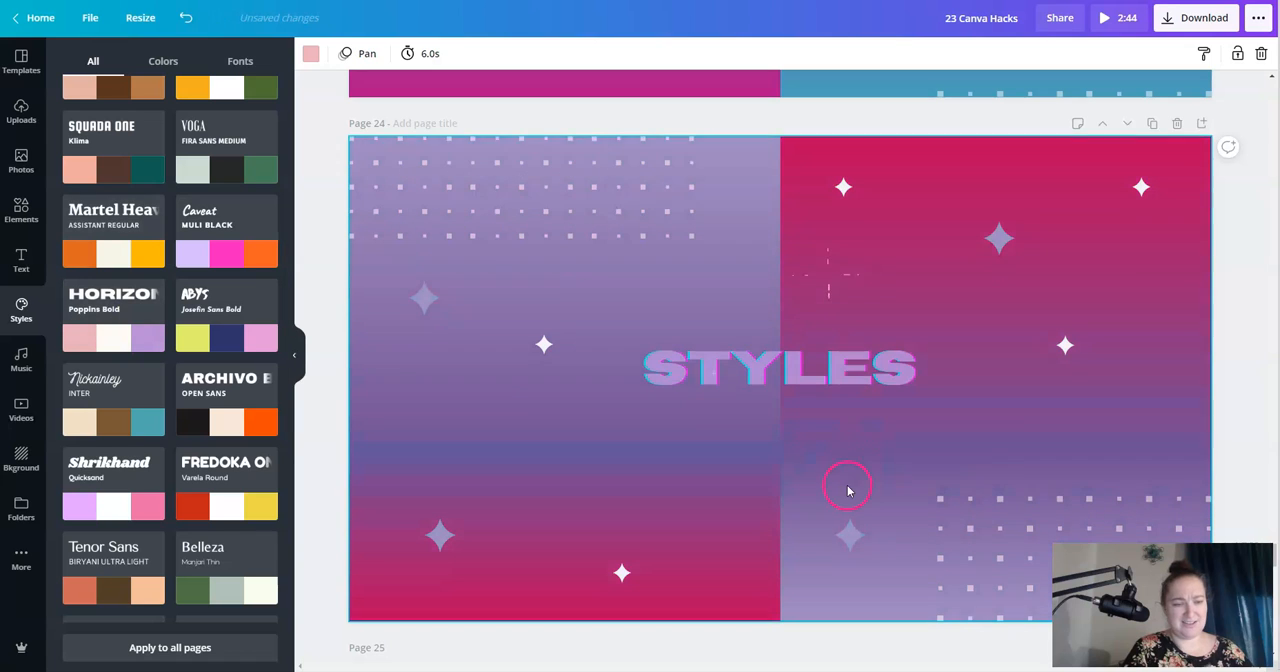
left_click(185, 20)
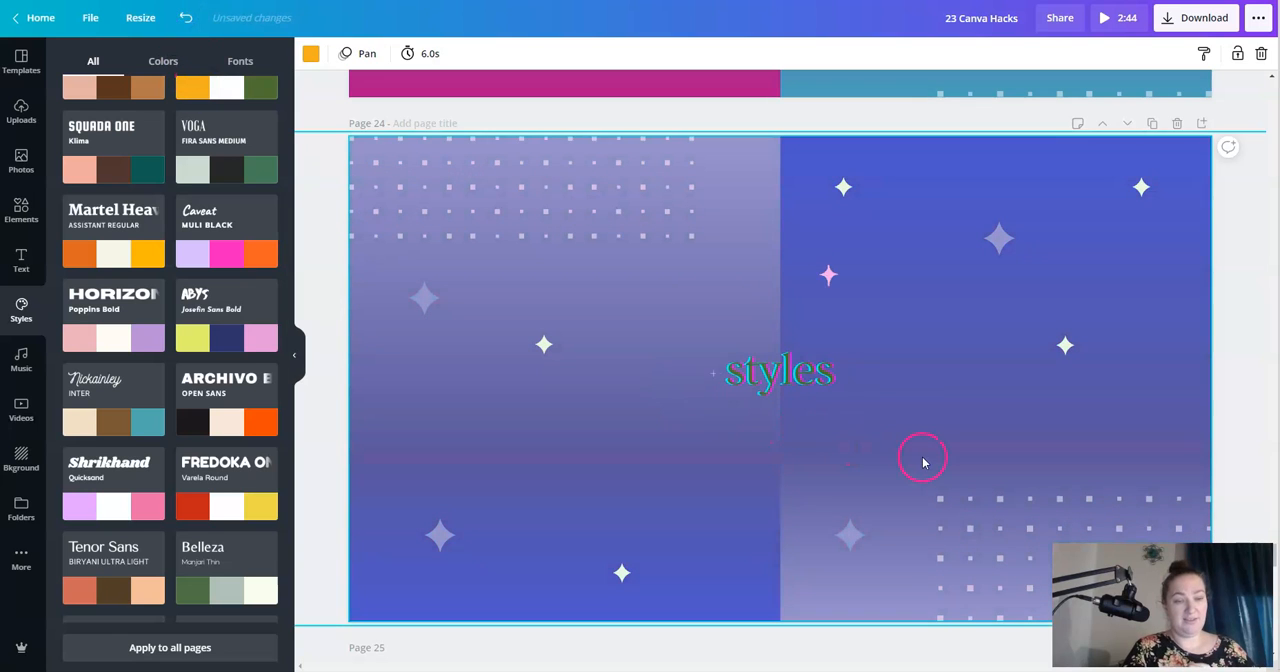
left_click(185, 20)
- Try the Chunk Five and Kollektif style on Page 24, undo it, and hide the style presets
scroll(194, 411, "down", 3)
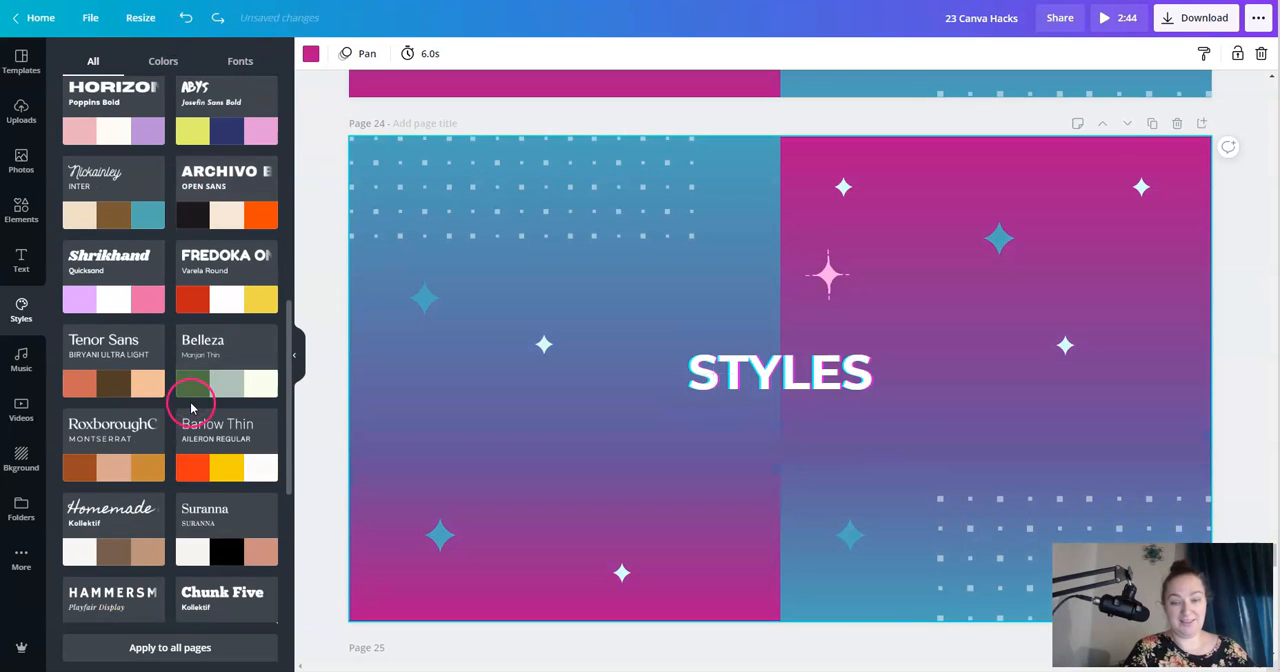
left_click(238, 622)
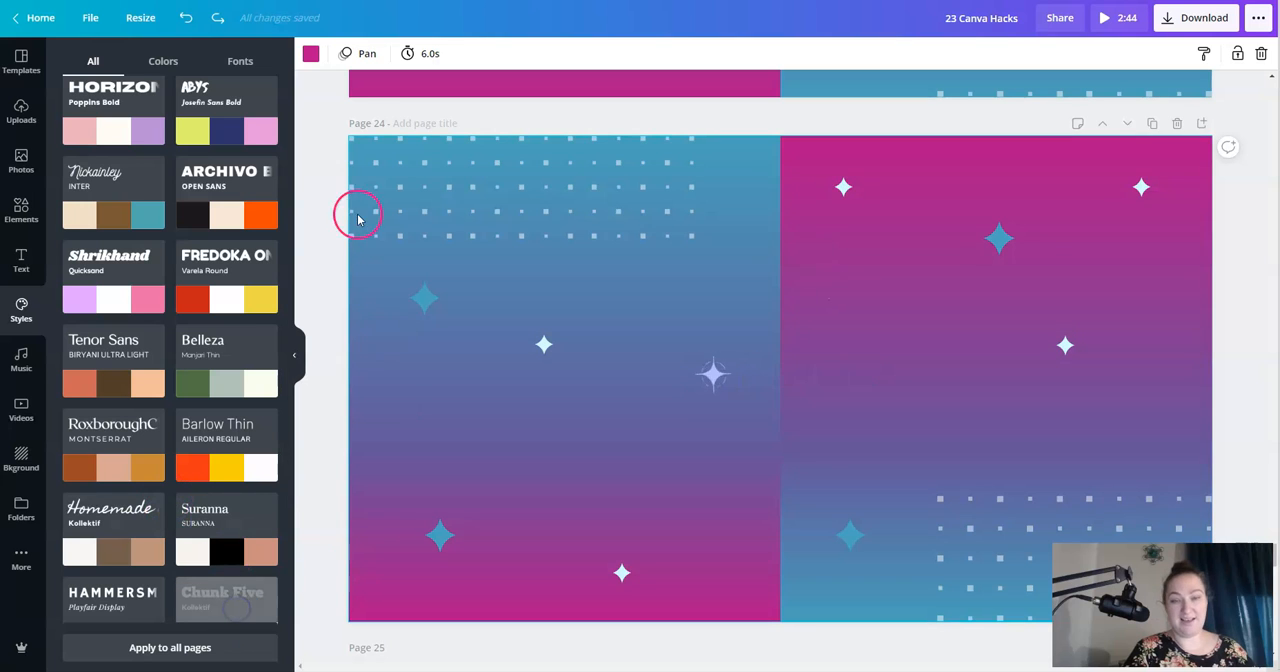
left_click(185, 18)
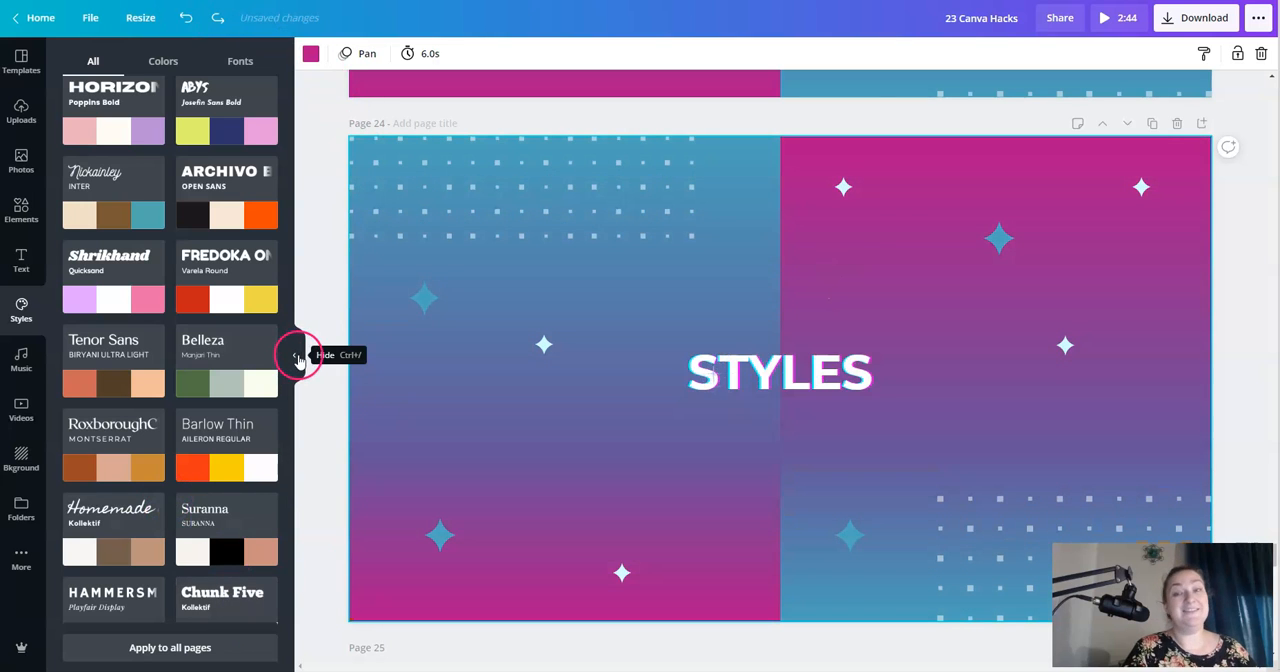
left_click(298, 358)
scroll(297, 357, "down", 5)
left_click(744, 304)
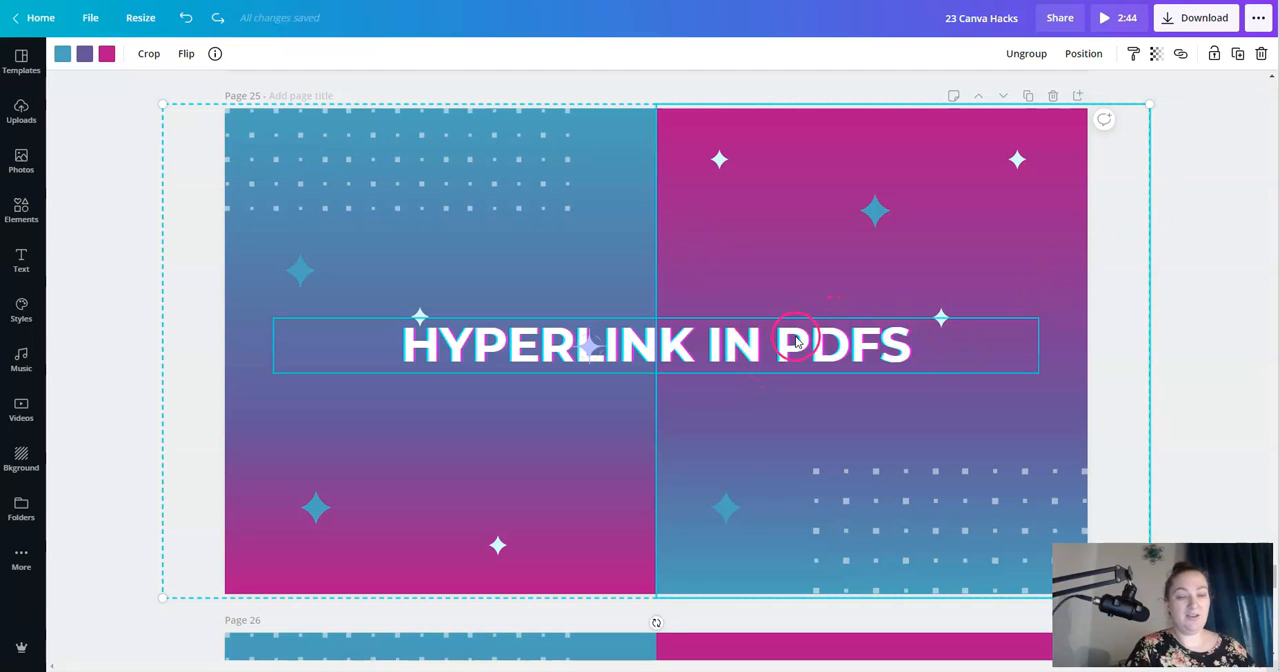
left_click(600, 352)
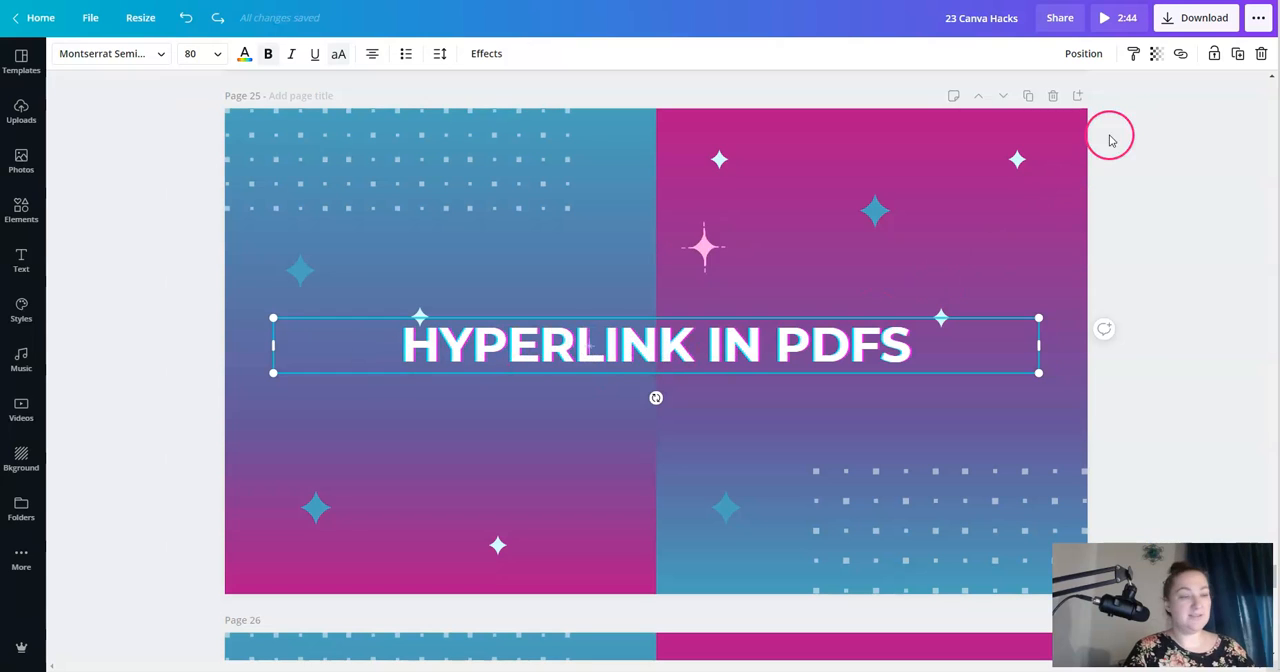
left_click(1181, 60)
left_click(1078, 128)
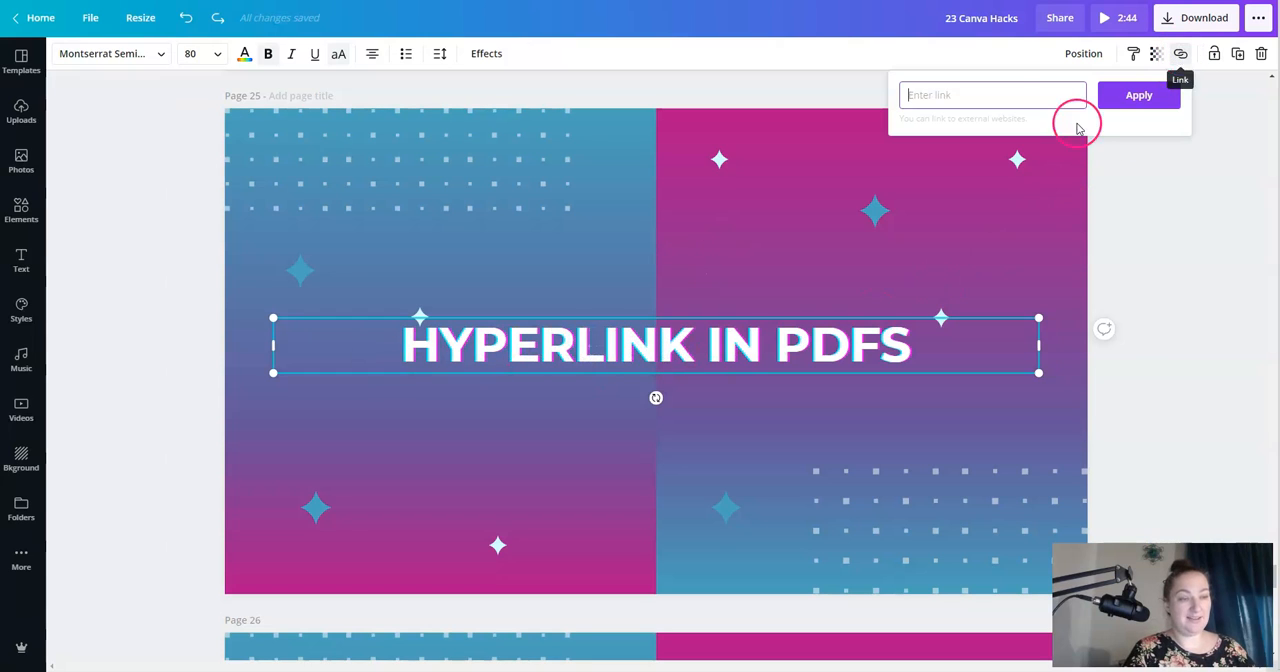
type("http://t")
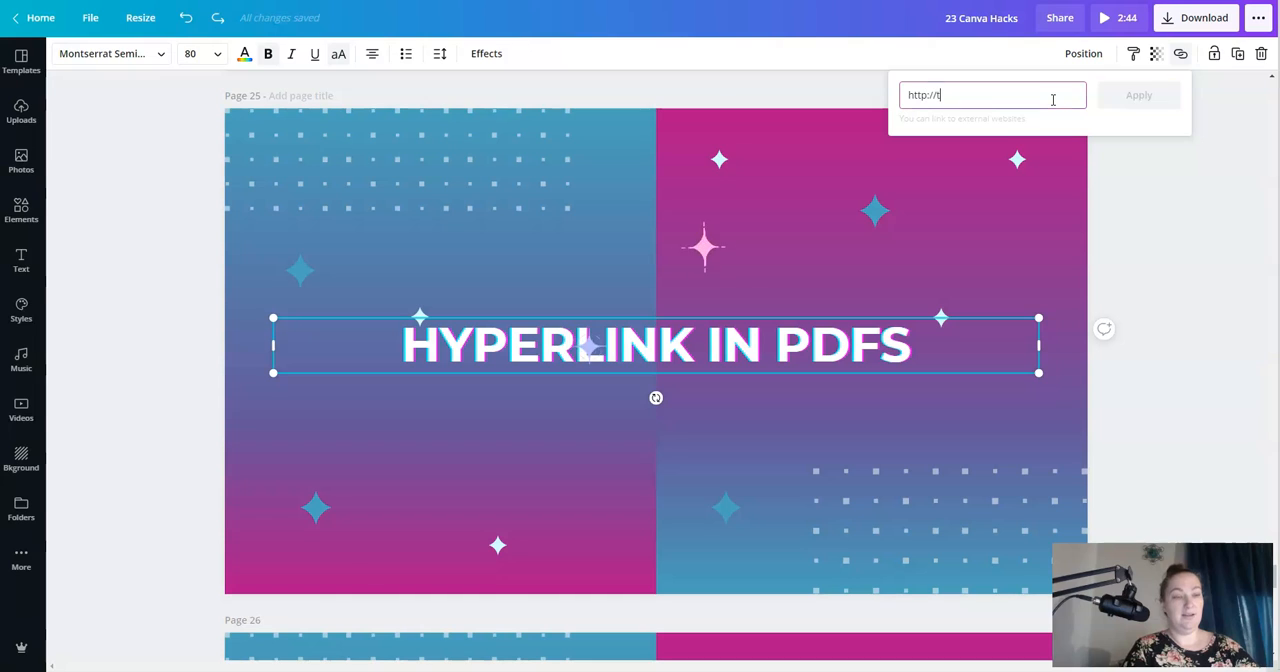
type("hemadmommy.com")
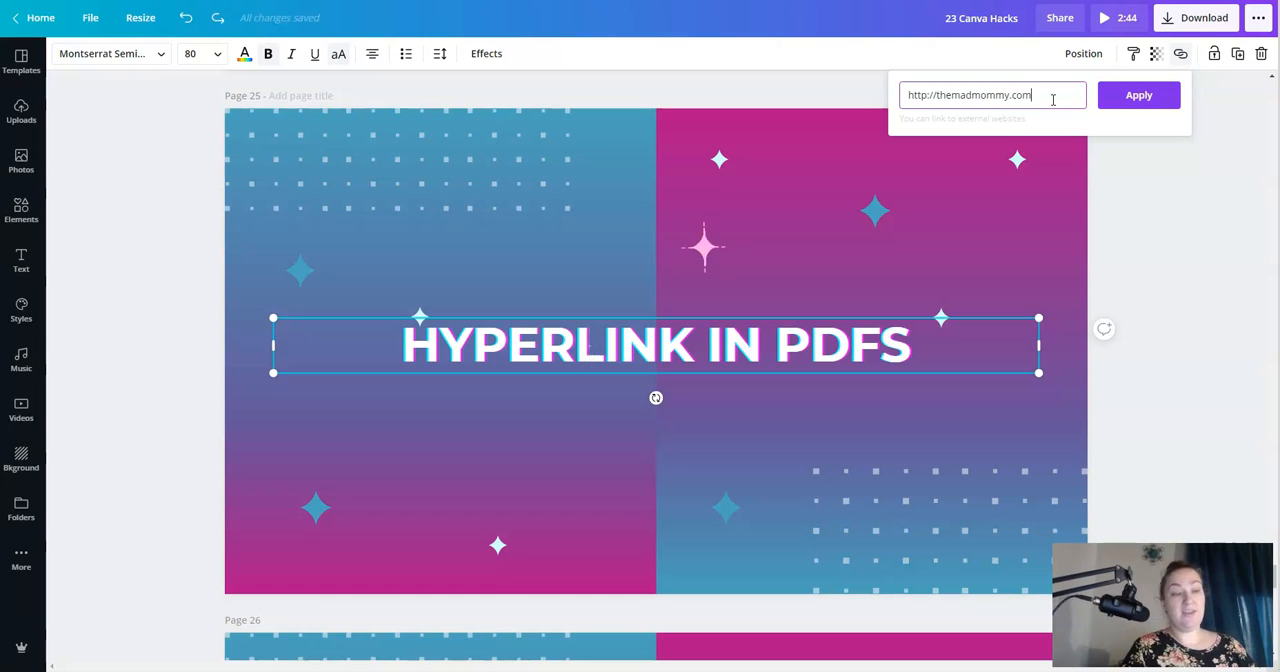
left_click(1126, 108)
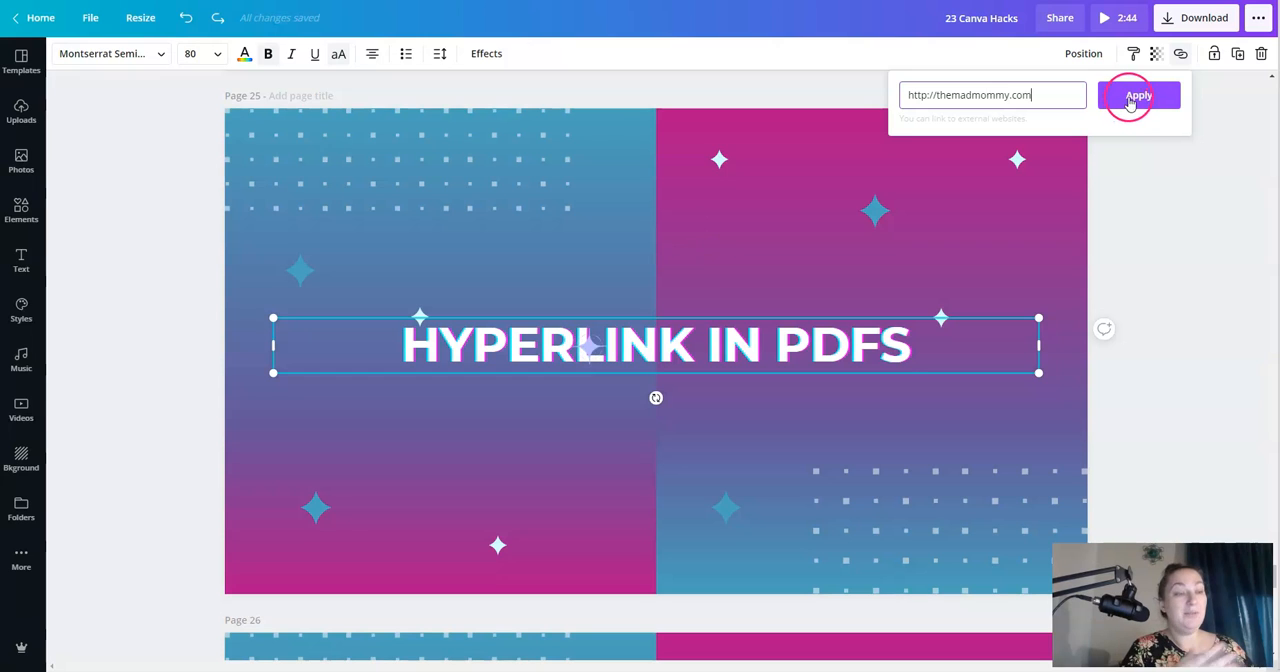
left_click(134, 357)
left_click(841, 429)
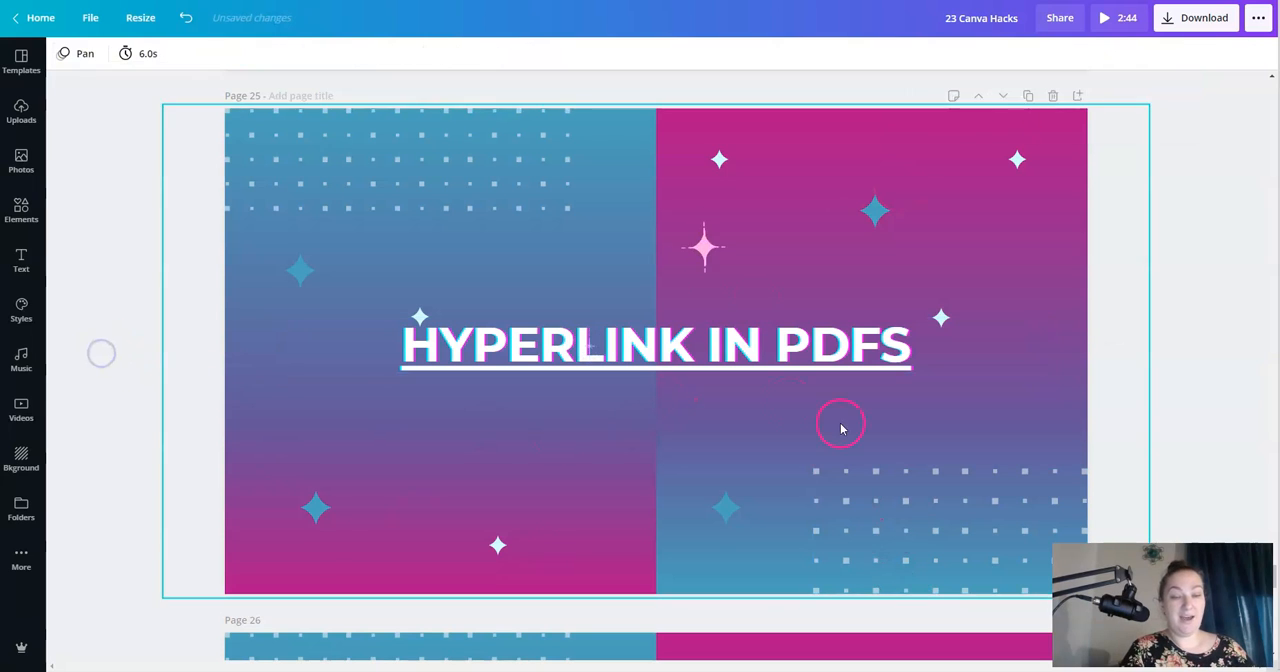
left_click(750, 356)
left_click(1190, 330)
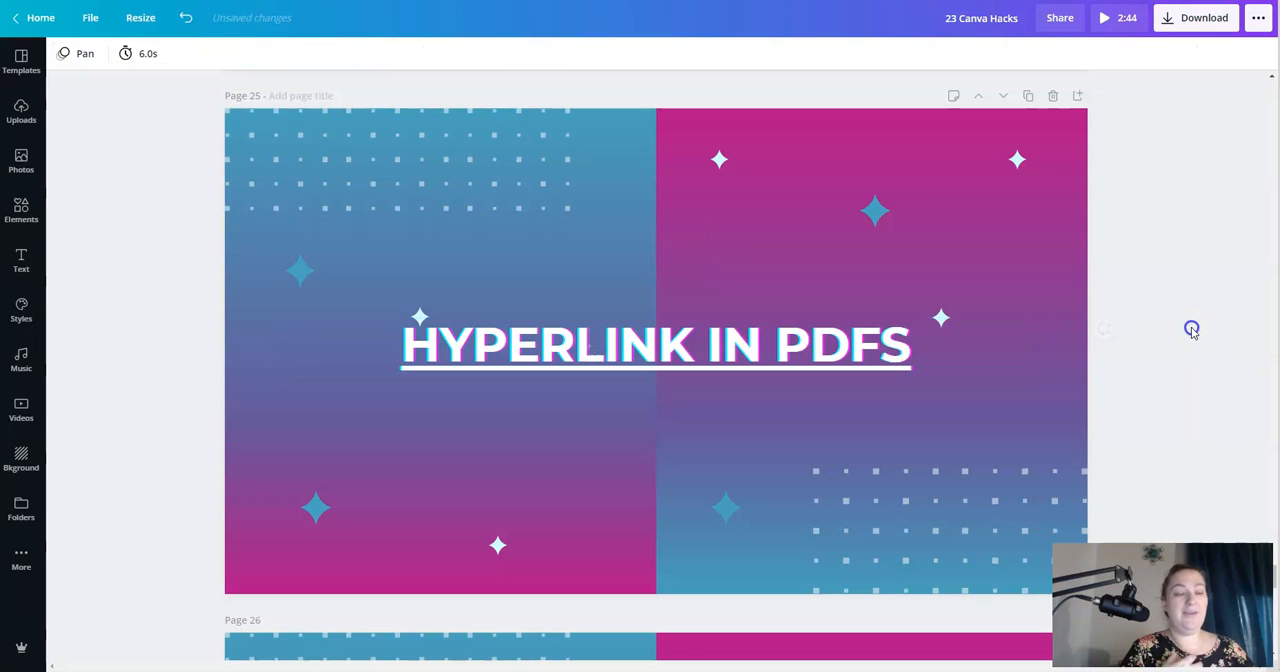
- Add a blank page after the "PHOTO MASK FRAMES" page and select its background
scroll(1168, 397, "down", 5)
left_click(705, 308)
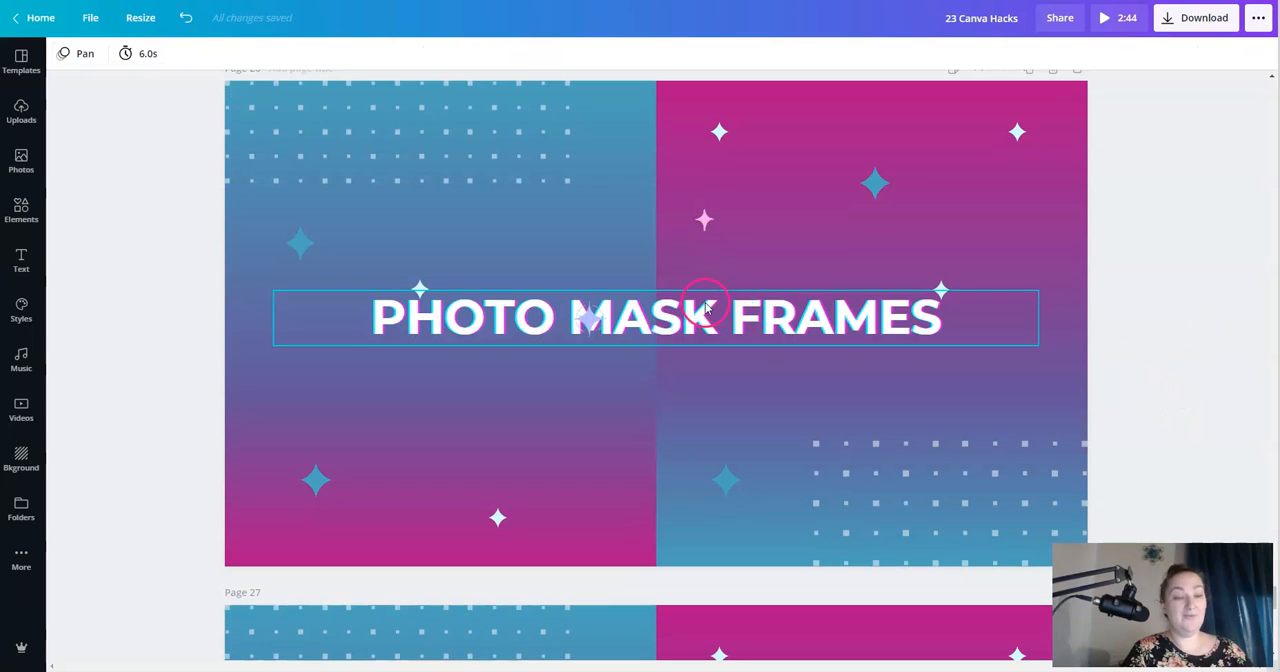
scroll(950, 243, "up", 1)
scroll(965, 230, "down", 1)
scroll(1052, 168, "up", 1)
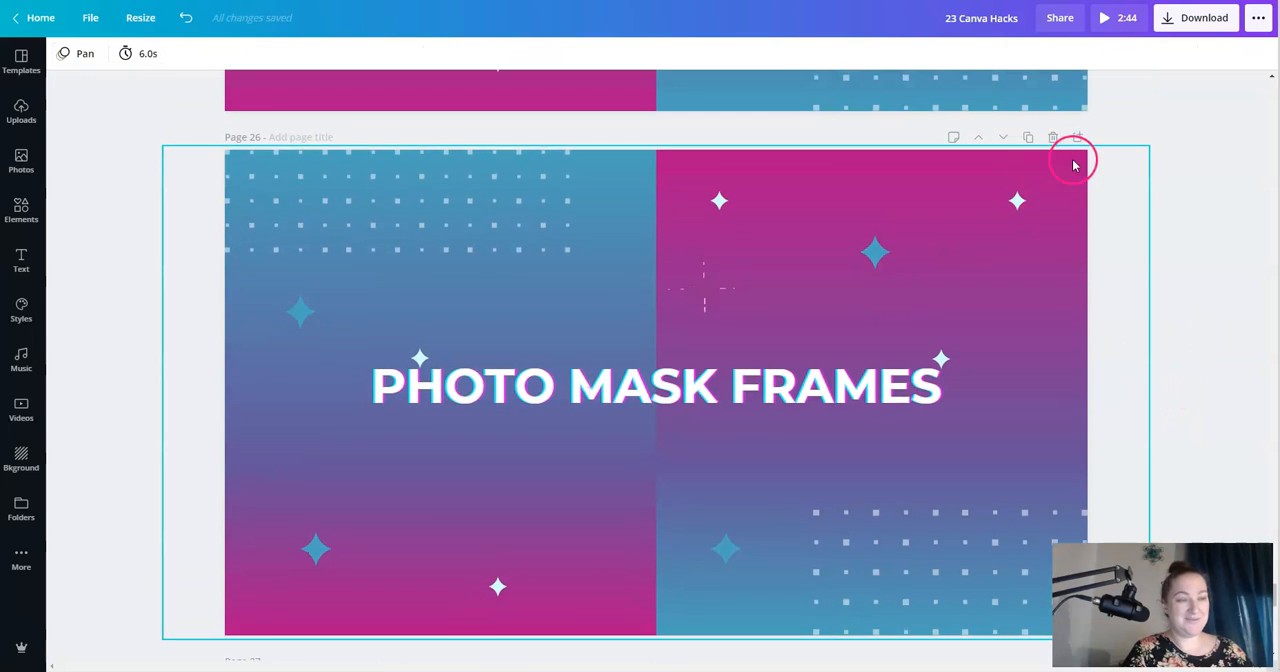
left_click(1078, 138)
left_click(720, 340)
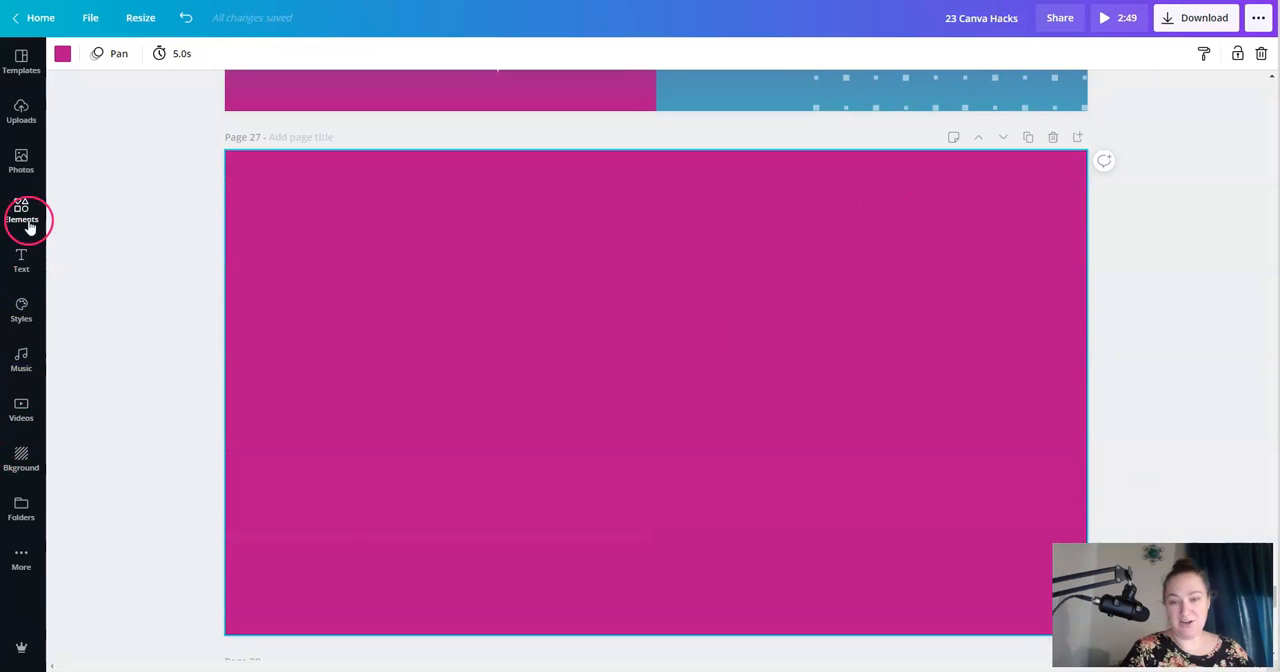
- Search the elements for "frames" and browse the letter-shaped frames
left_click(28, 226)
left_click(94, 61)
type("fra")
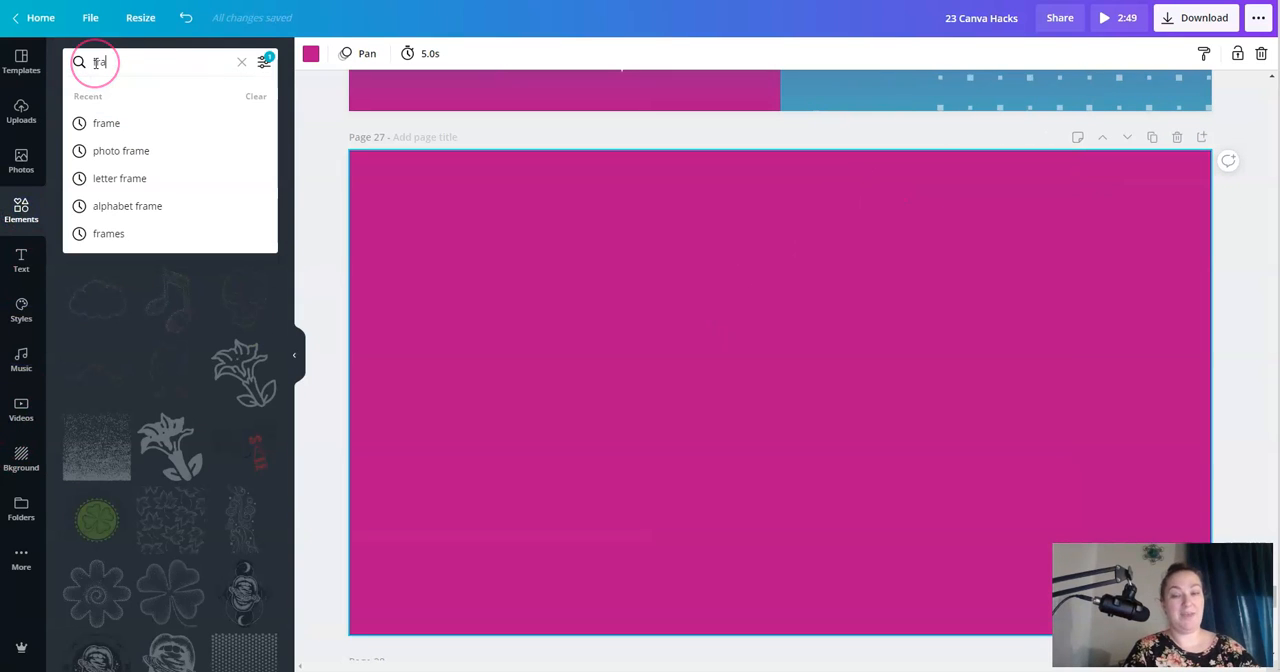
type("mes")
key("Return")
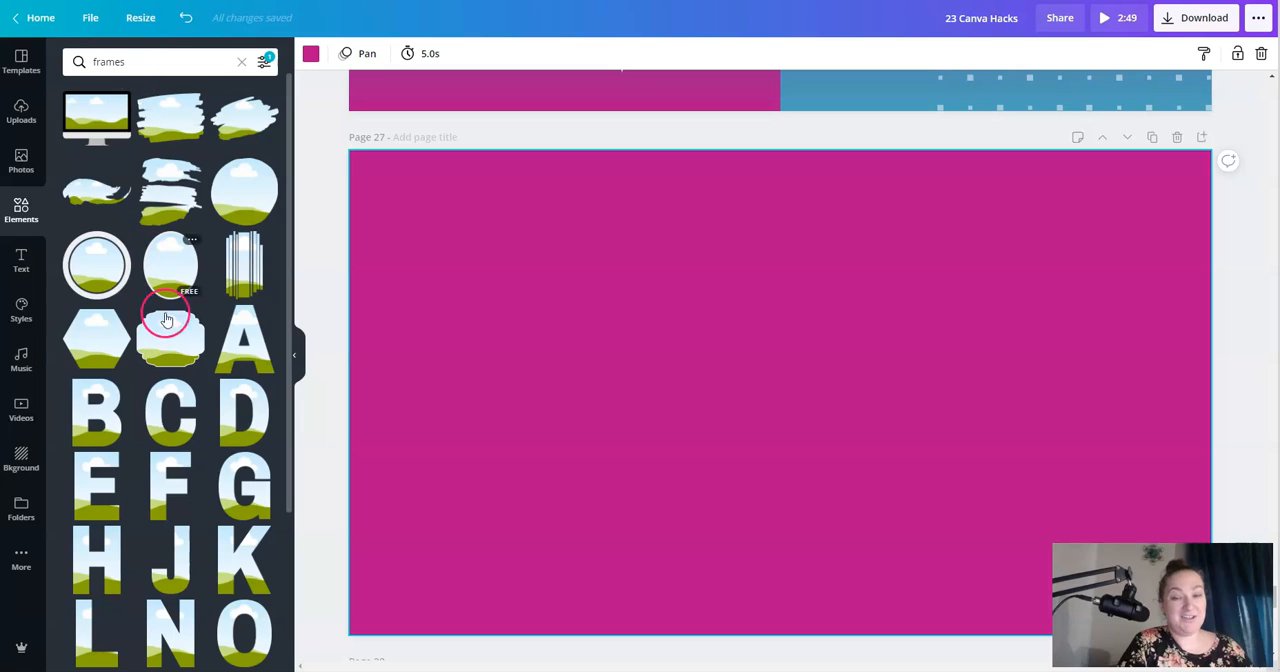
scroll(170, 330, "down", 6)
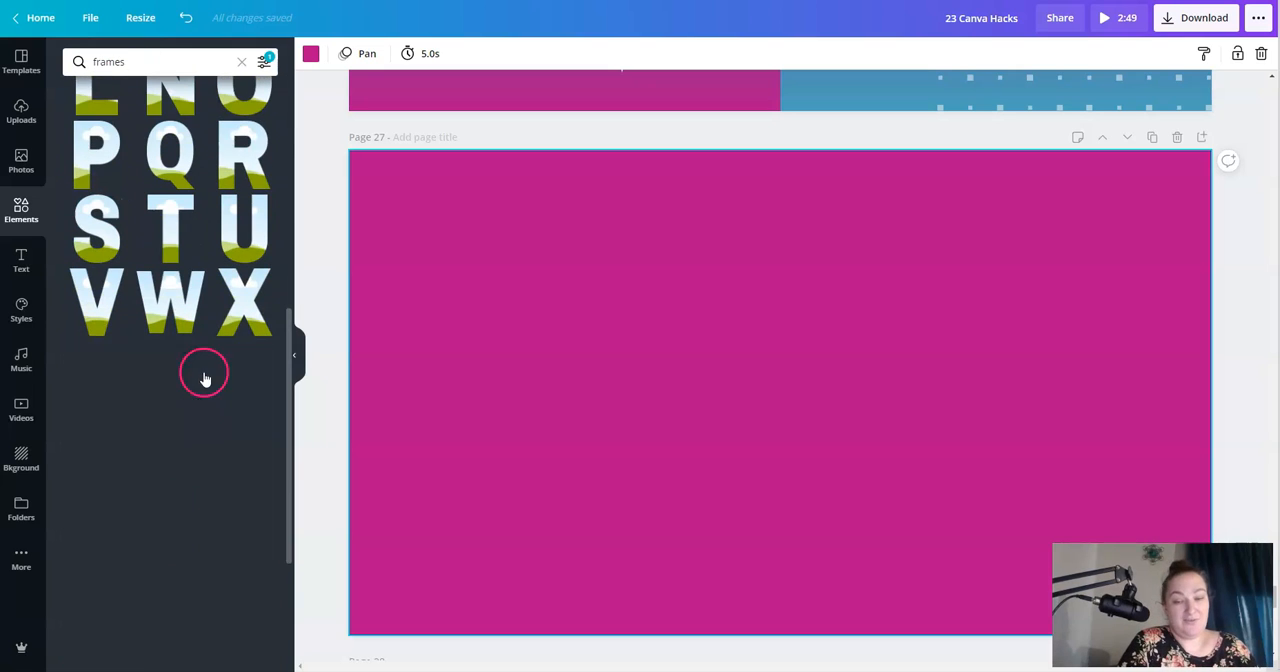
scroll(200, 380, "up", 4)
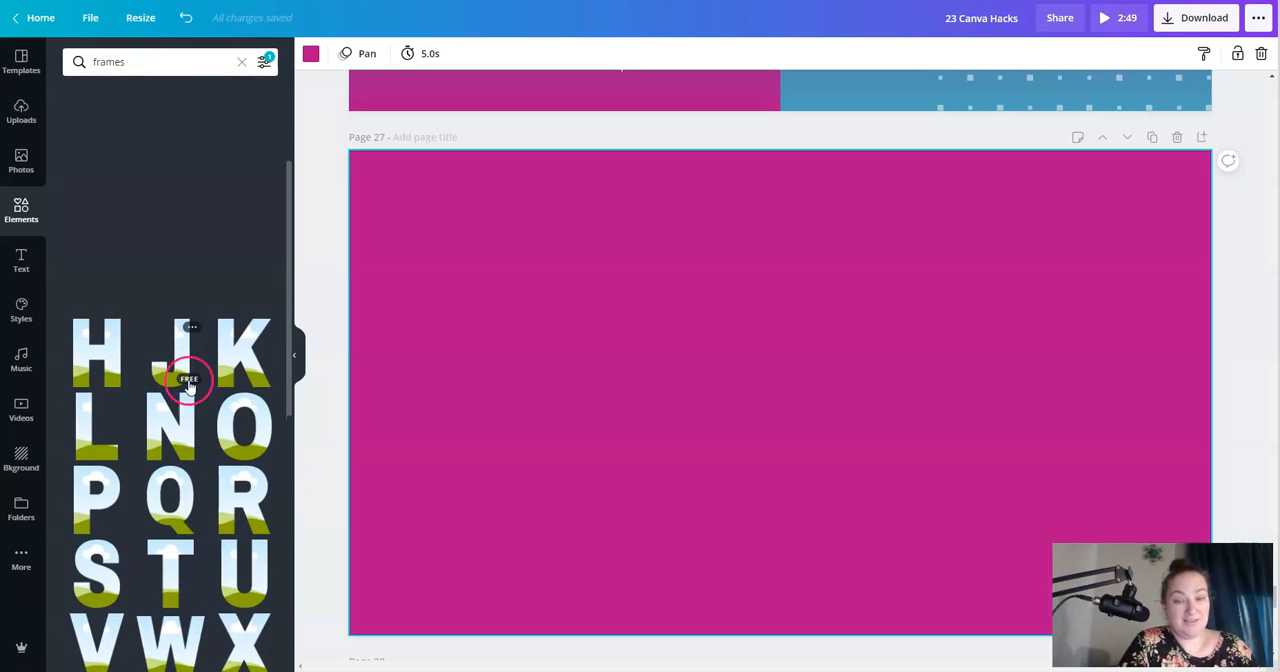
- Add the letter frames A, B and C to Page 27 and arrange them side by side in a row
left_click(244, 126)
left_click_drag(820, 361, 585, 318)
left_click(113, 211)
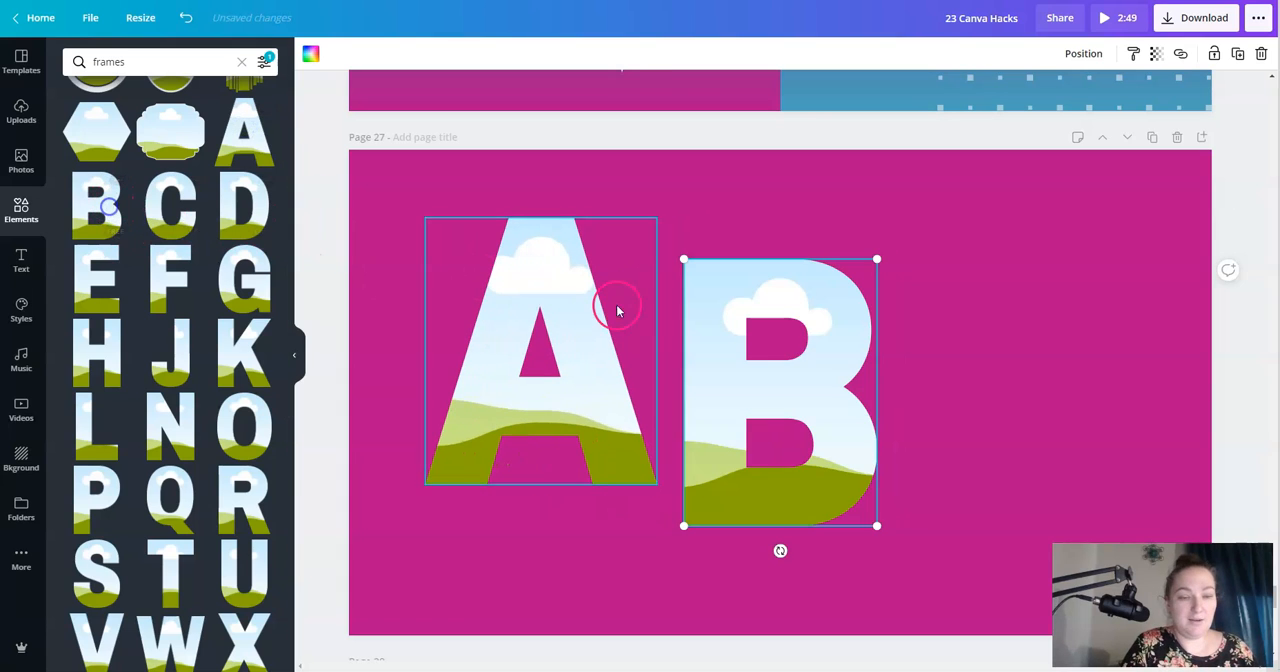
left_click_drag(777, 403, 1094, 325)
left_click(171, 209)
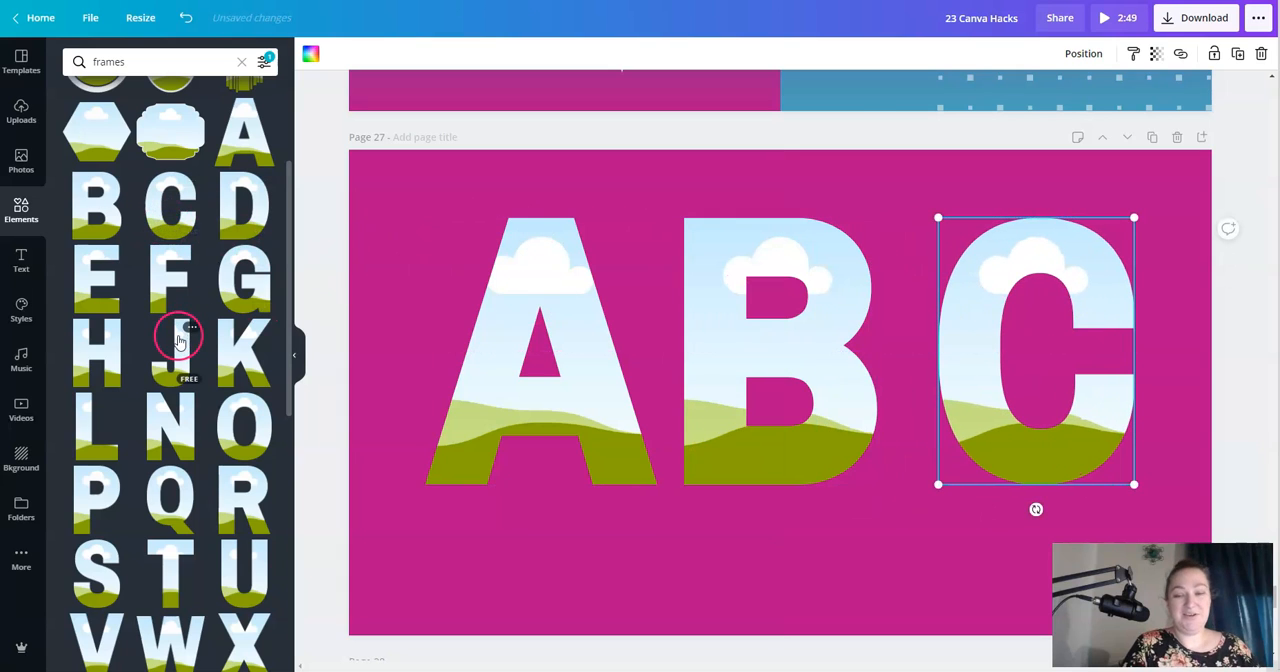
- Search the photos for "glitter" and fill the A, B and C frames with rose-gold and gold glitter cutouts
left_click(21, 160)
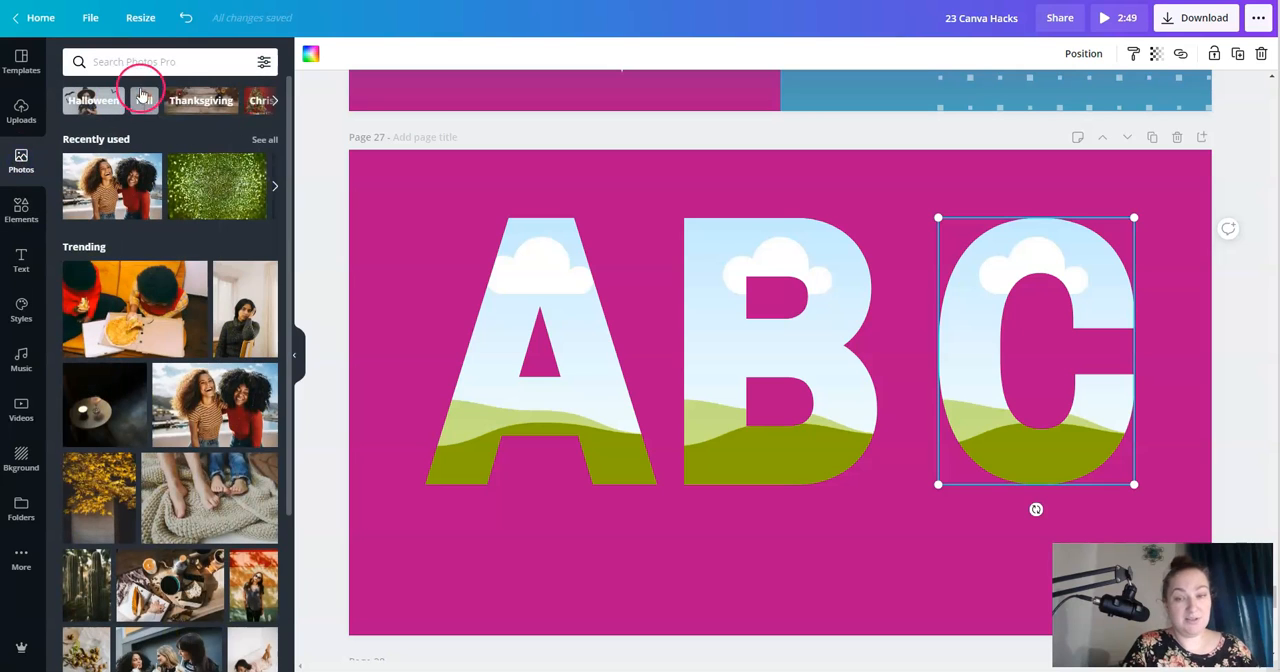
left_click(157, 60)
type("glitter")
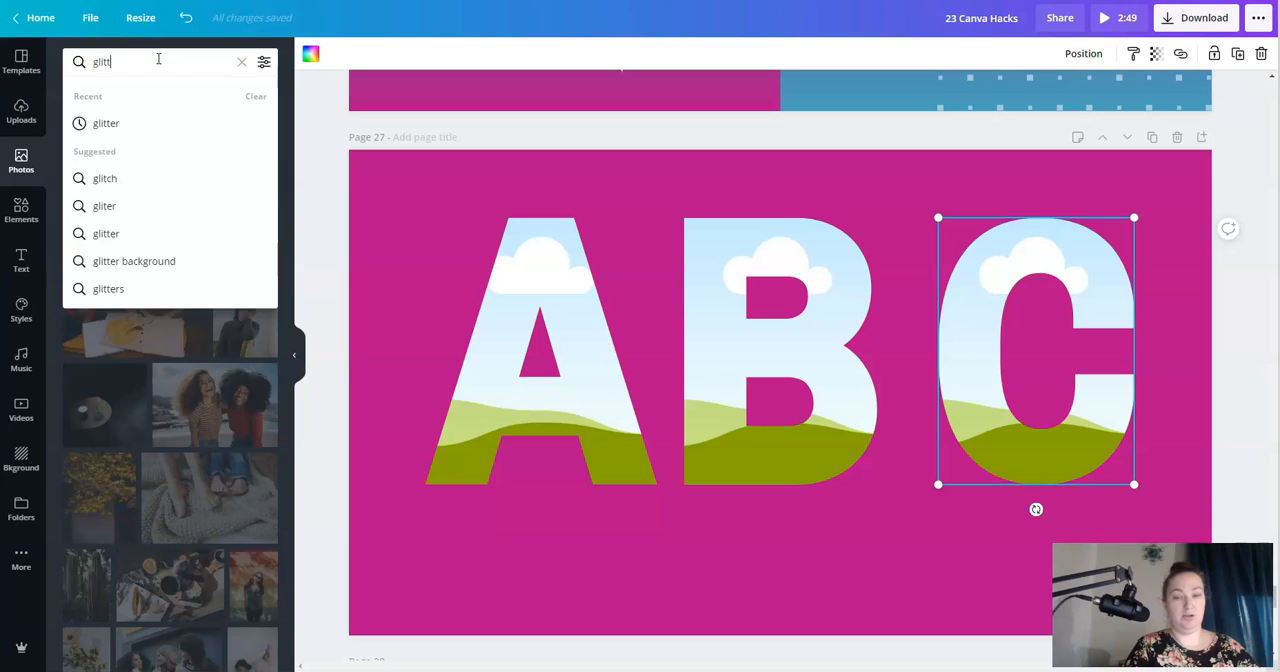
key("Return")
left_click(155, 82)
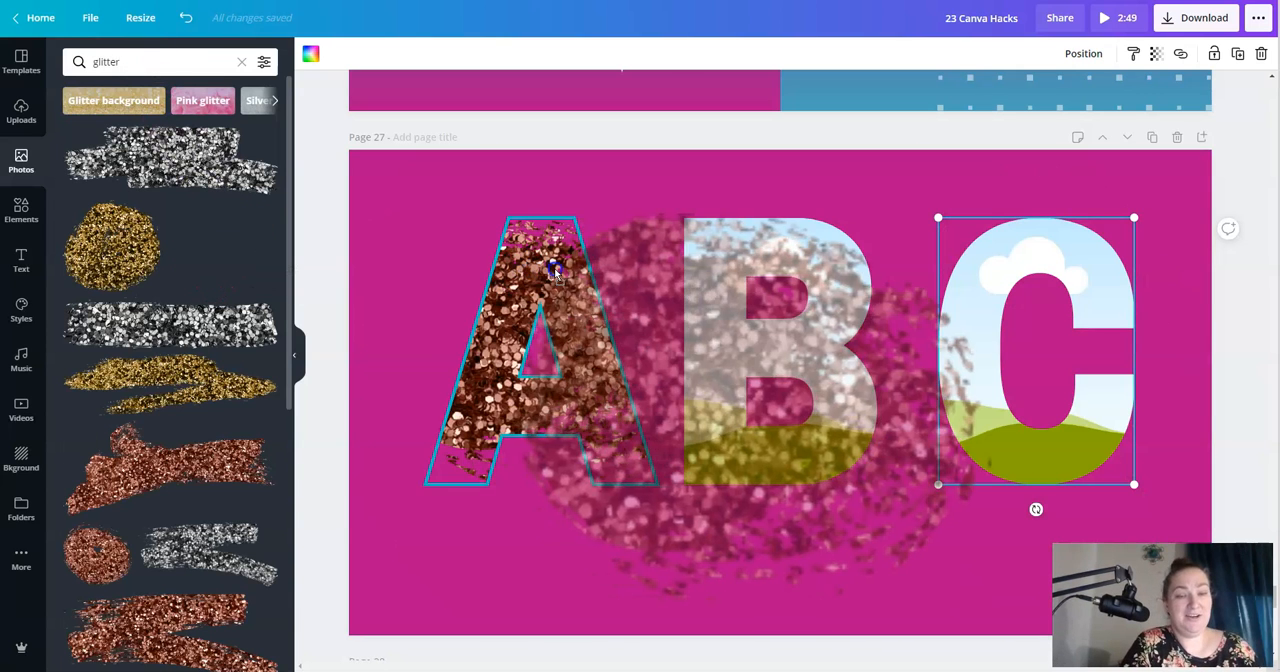
left_click(160, 324)
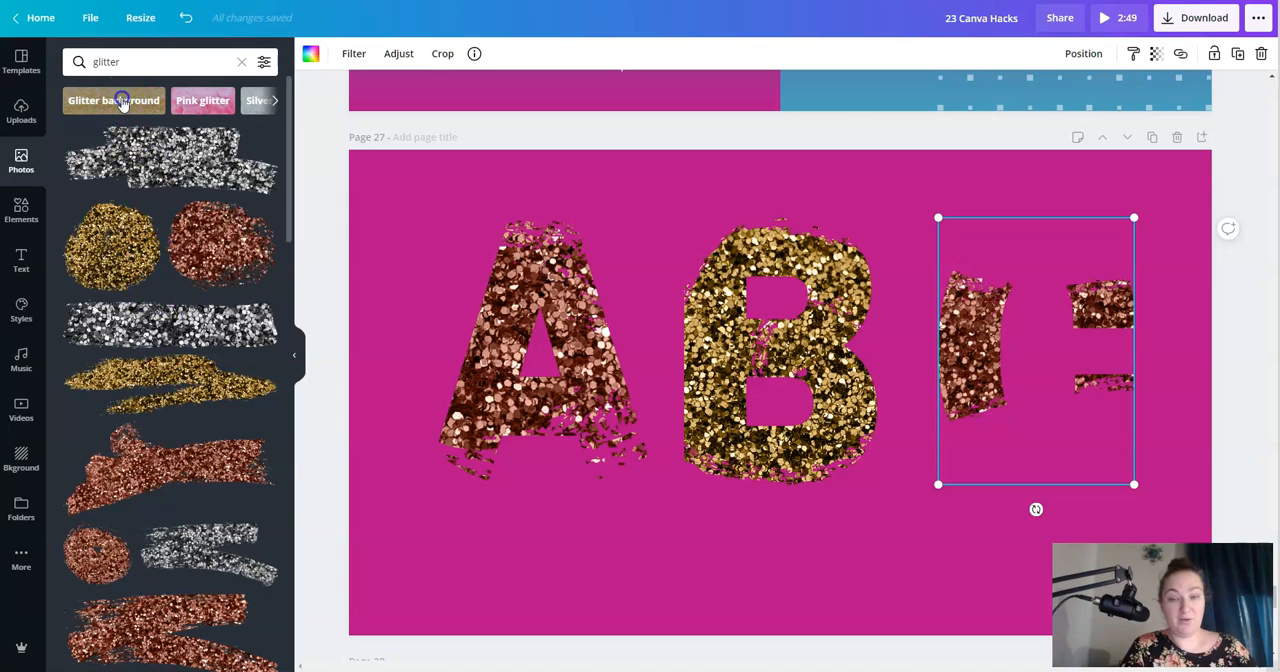
- Fill all three letter frames with the dark sparkle photo from "Glitter background" and move the B slightly toward the C
left_click(120, 100)
left_click_drag(117, 183, 516, 290)
left_click_drag(111, 167, 966, 282)
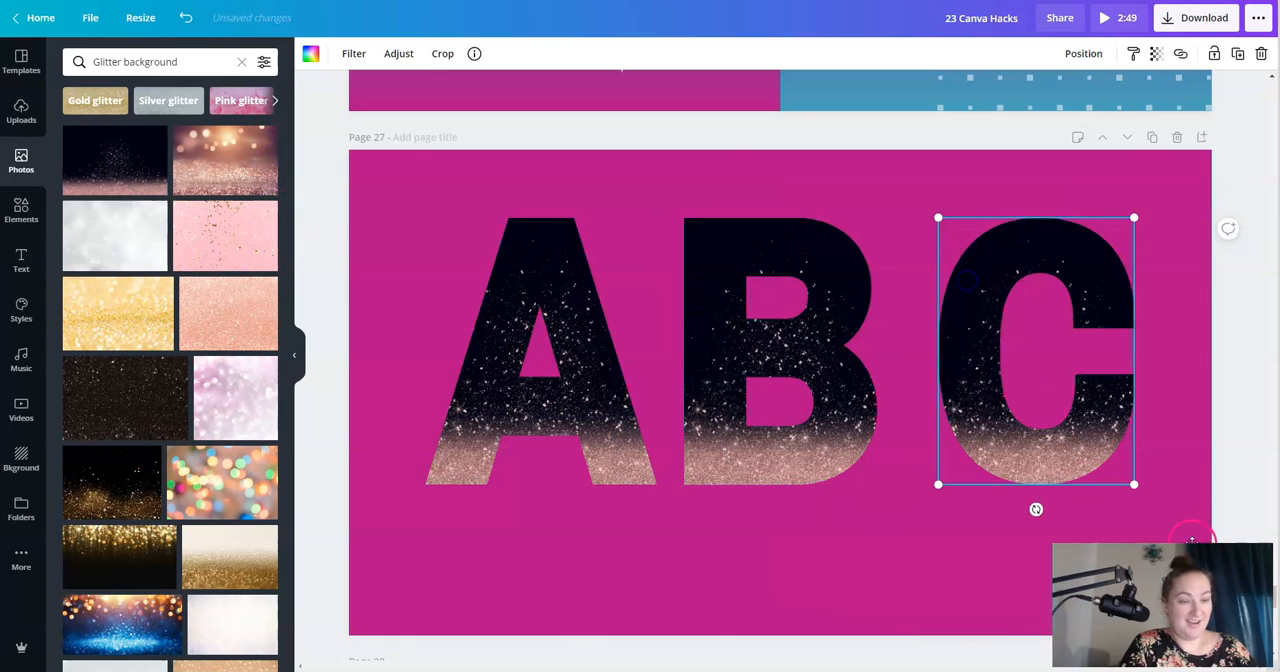
left_click_drag(733, 350, 754, 347)
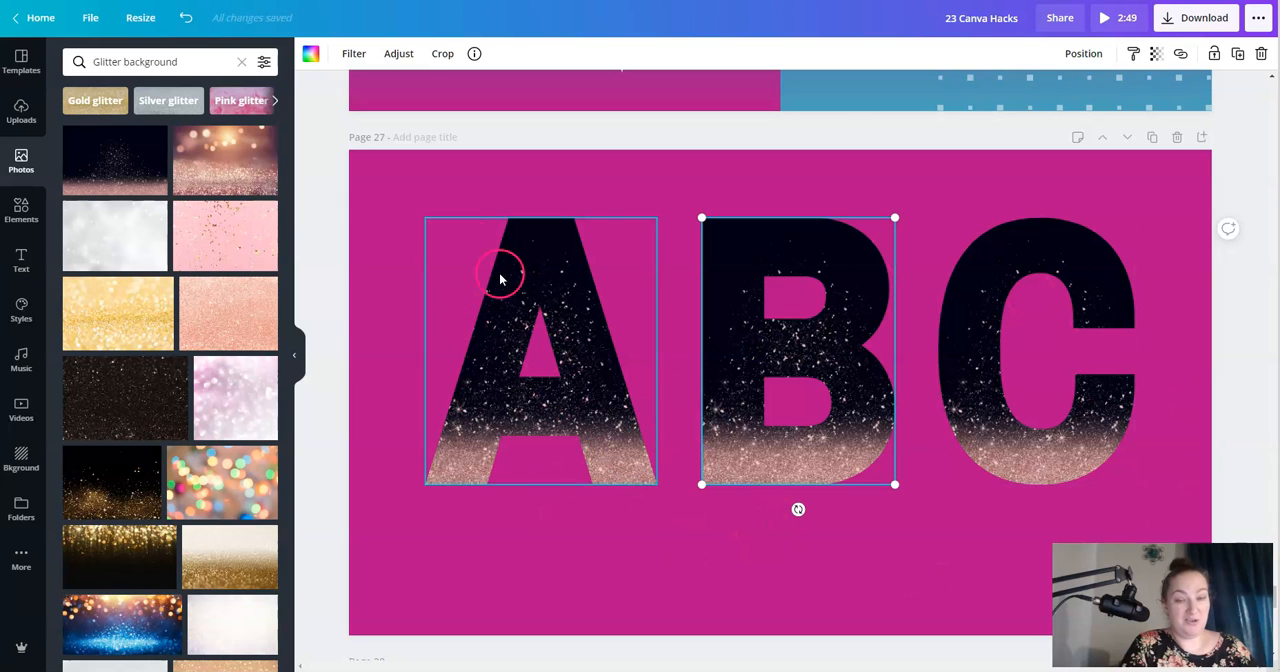
- Fill the A frame with the colorful bokeh lights photo and the B frame with the black glitter photo
left_click_drag(272, 460, 504, 314)
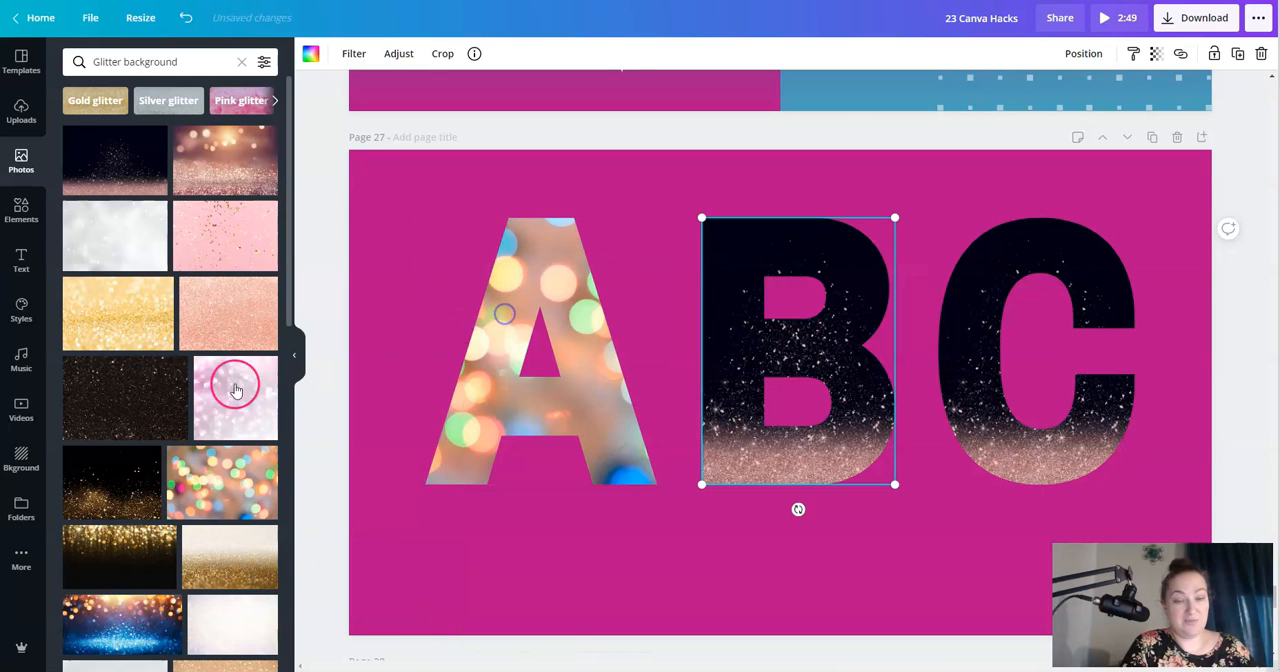
left_click_drag(126, 405, 732, 289)
scroll(178, 490, "down", 3)
scroll(177, 488, "up", 3)
- Search the photos for "ocean" and fill the A and B frames with the blue foamy water photo
left_click(190, 72)
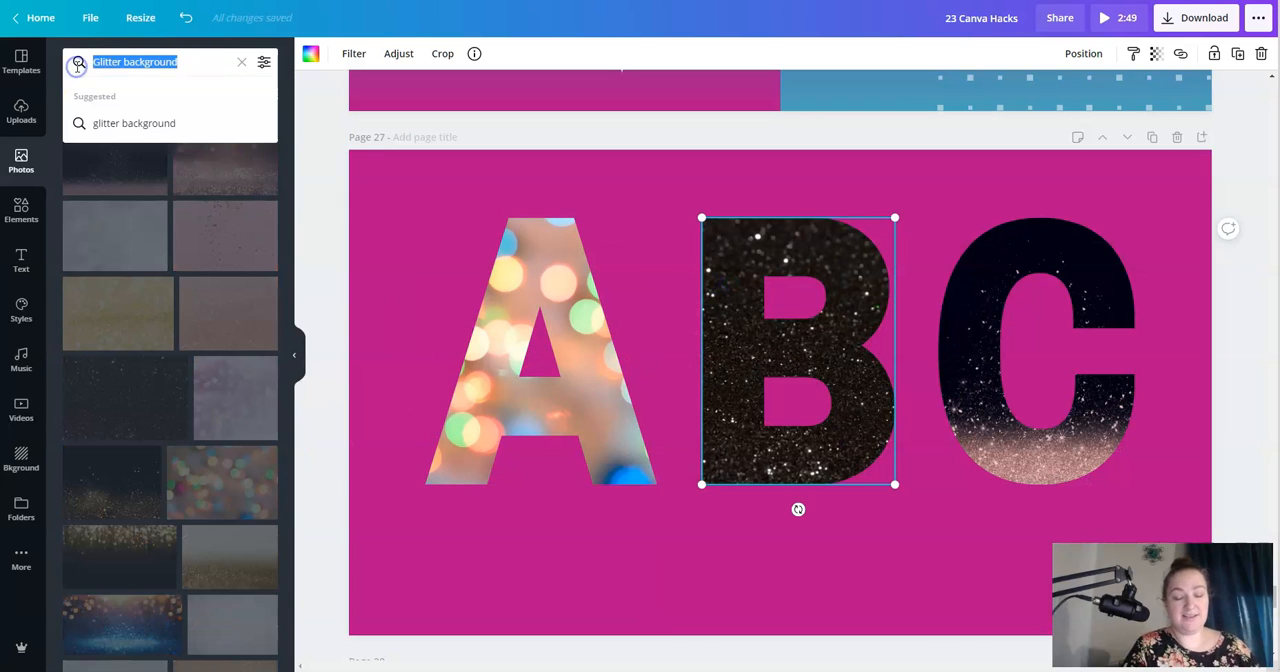
type("ocean")
key("Return")
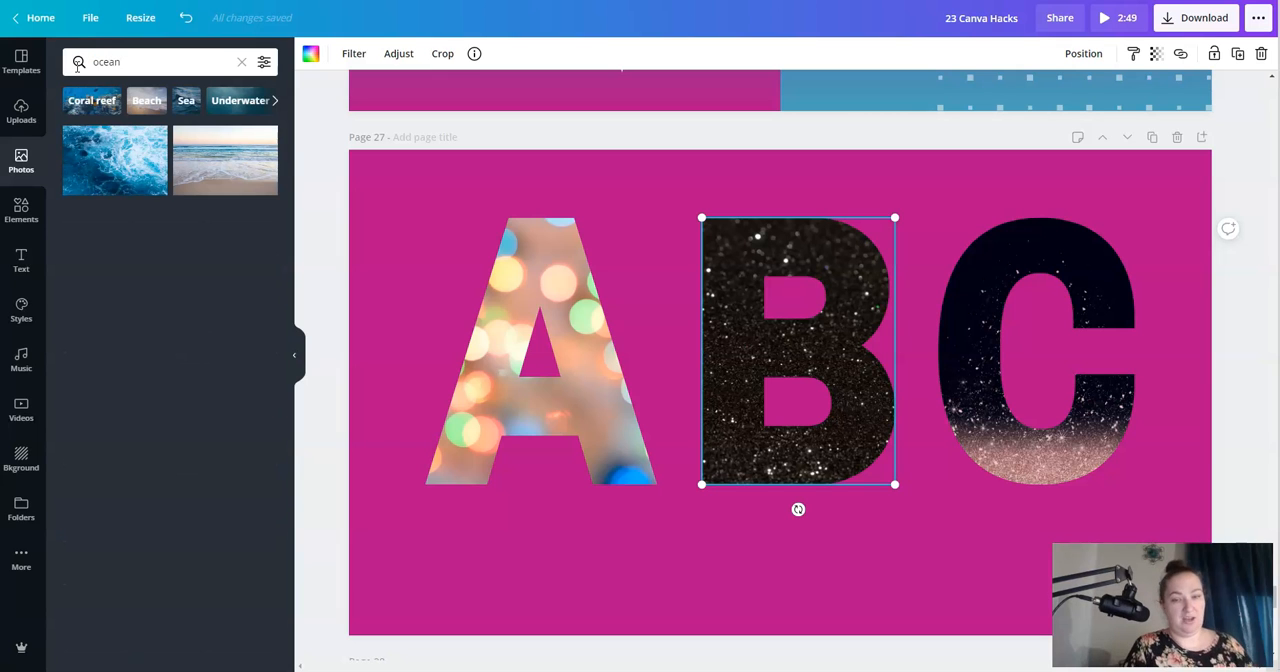
left_click_drag(124, 165, 545, 375)
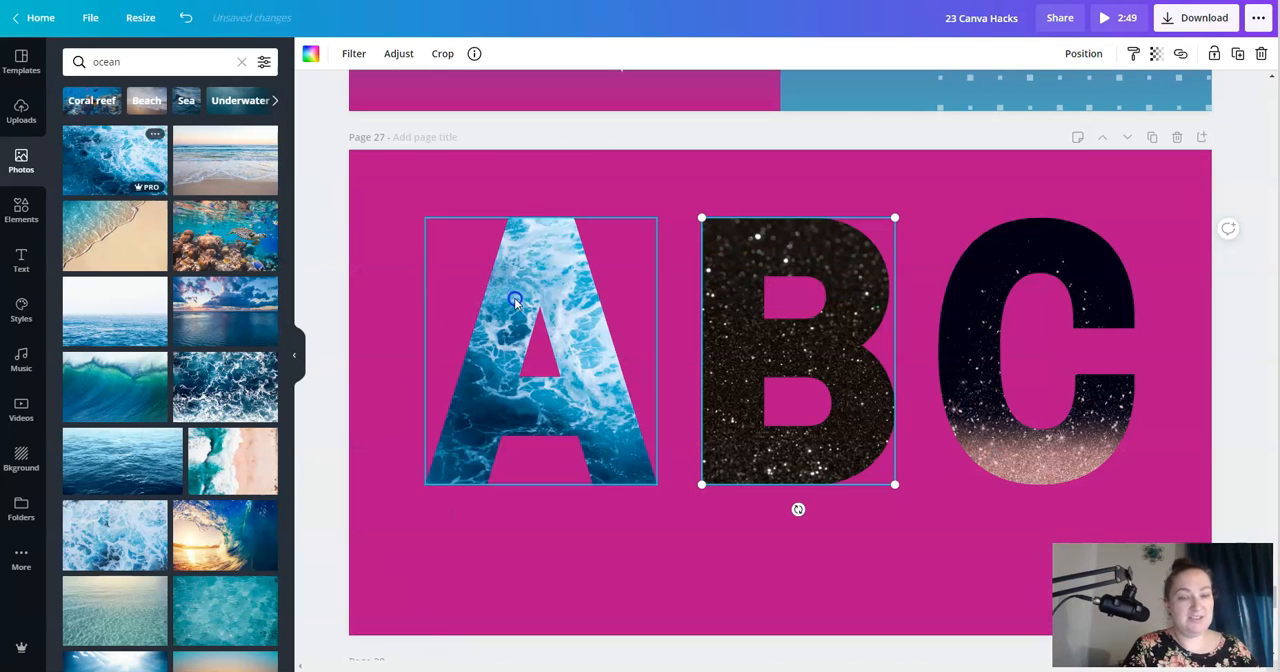
left_click_drag(104, 175, 800, 355)
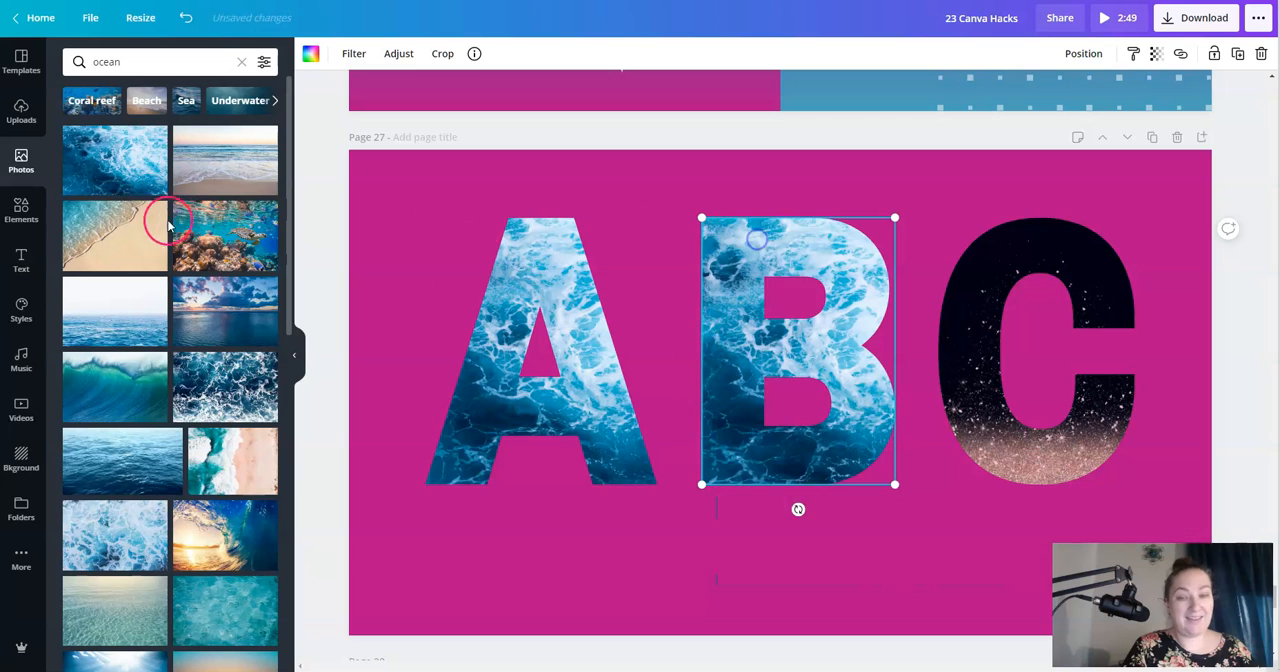
- Fill the A, B and C frames with the photo of the shoreline meeting the sand
left_click_drag(109, 223, 490, 300)
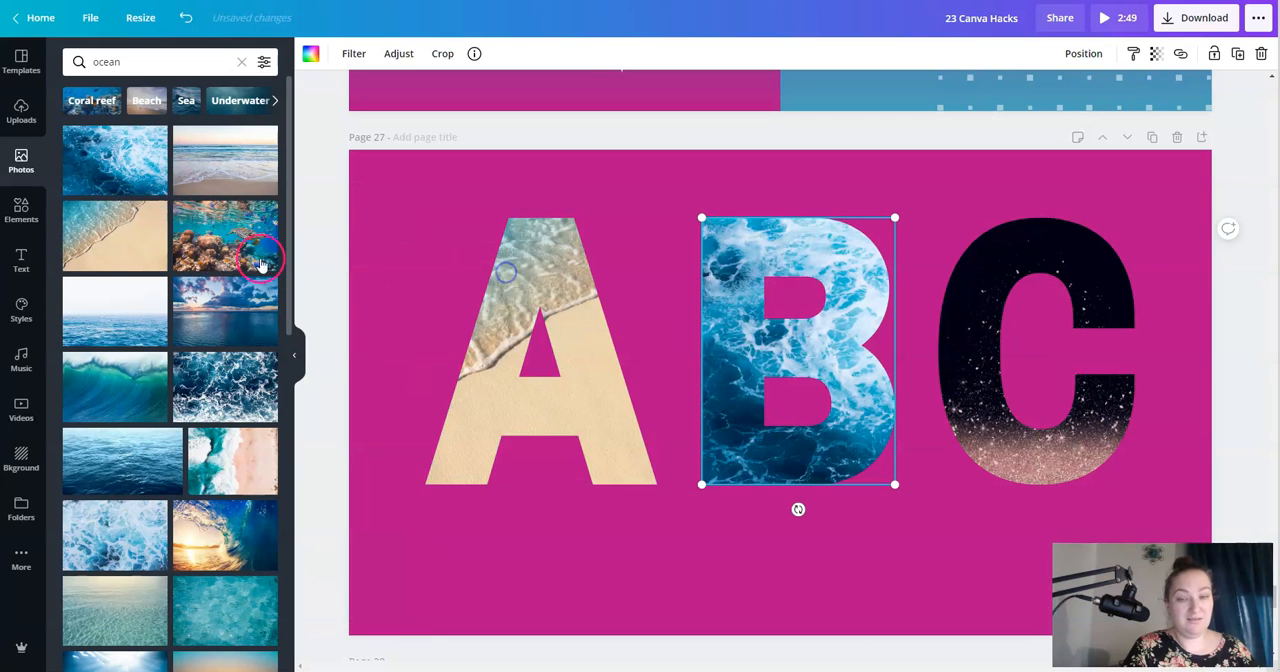
left_click_drag(94, 236, 712, 258)
left_click_drag(114, 243, 979, 292)
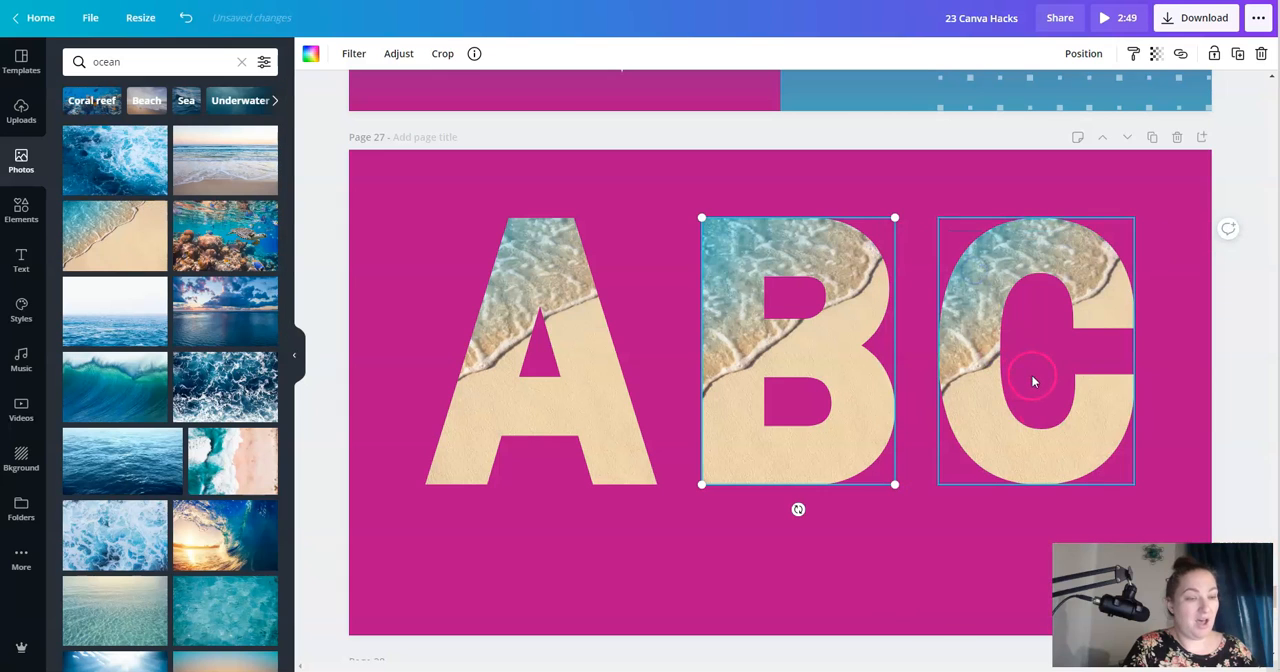
- Reposition the beach photo inside the A and B frames by shifting it rightward to show more water
double_click(558, 275)
left_click_drag(557, 271, 742, 299)
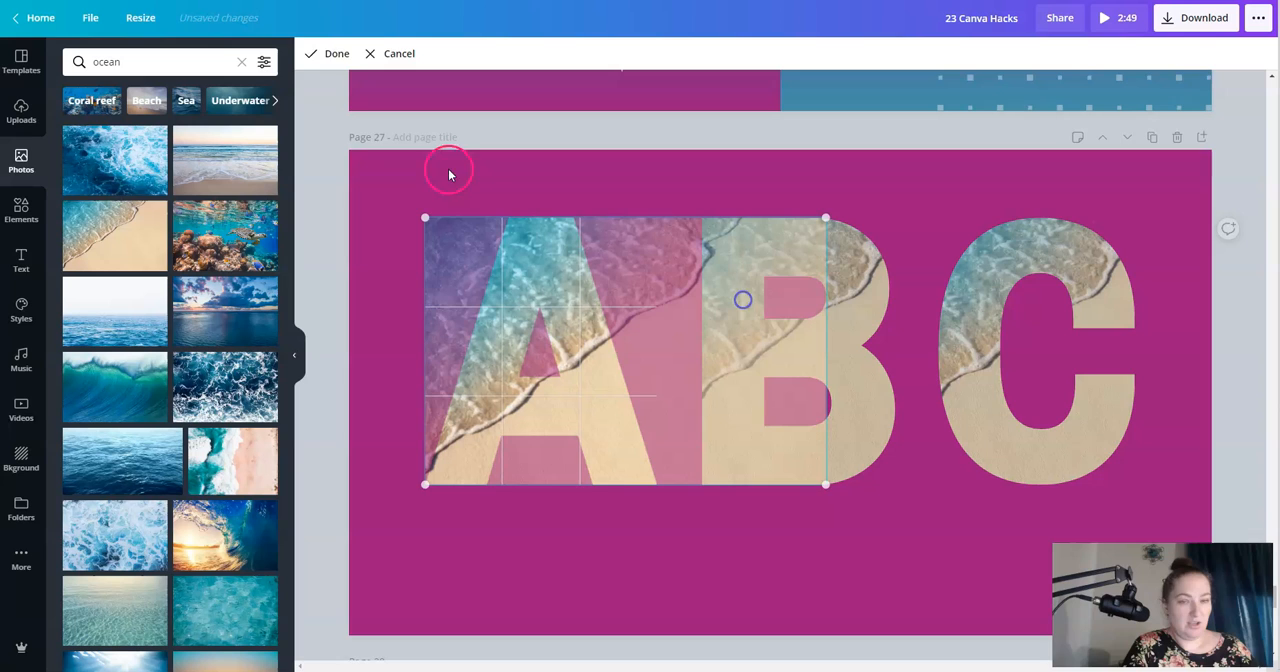
left_click(318, 53)
double_click(848, 300)
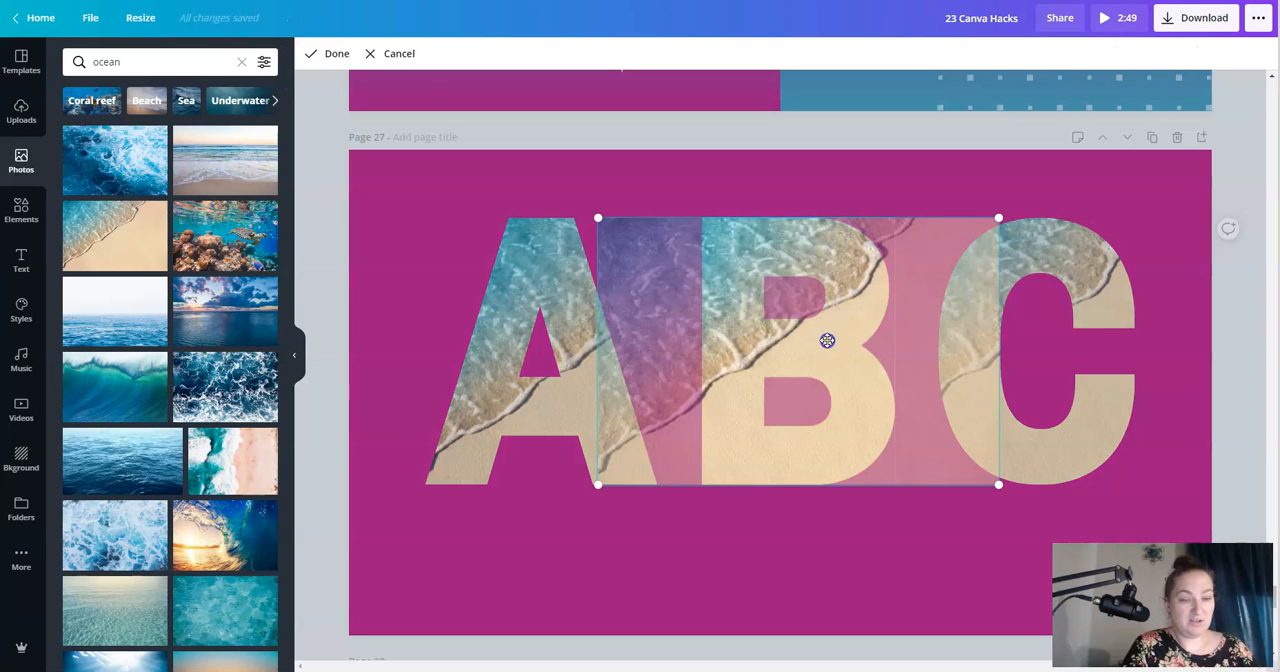
left_click_drag(827, 340, 844, 338)
left_click(328, 53)
- Reposition the beach photo inside the C frame by shifting it leftward to show more sand
left_click(1080, 240)
double_click(1053, 243)
left_click_drag(1053, 243, 928, 243)
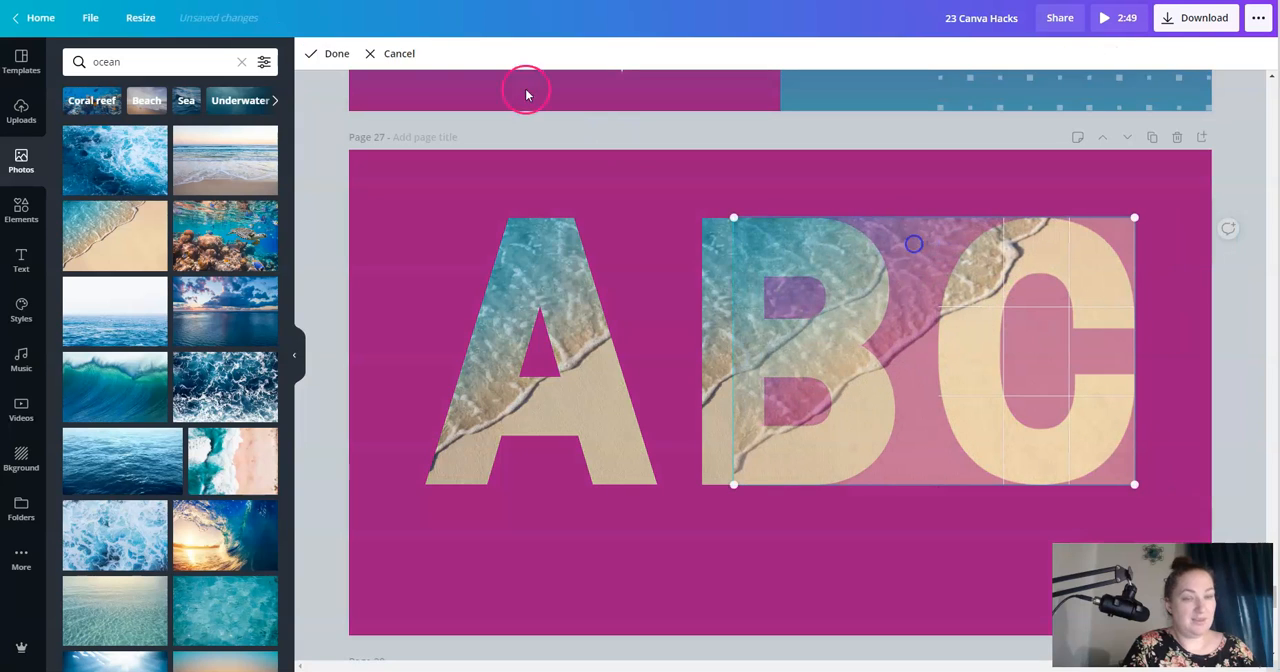
left_click(328, 53)
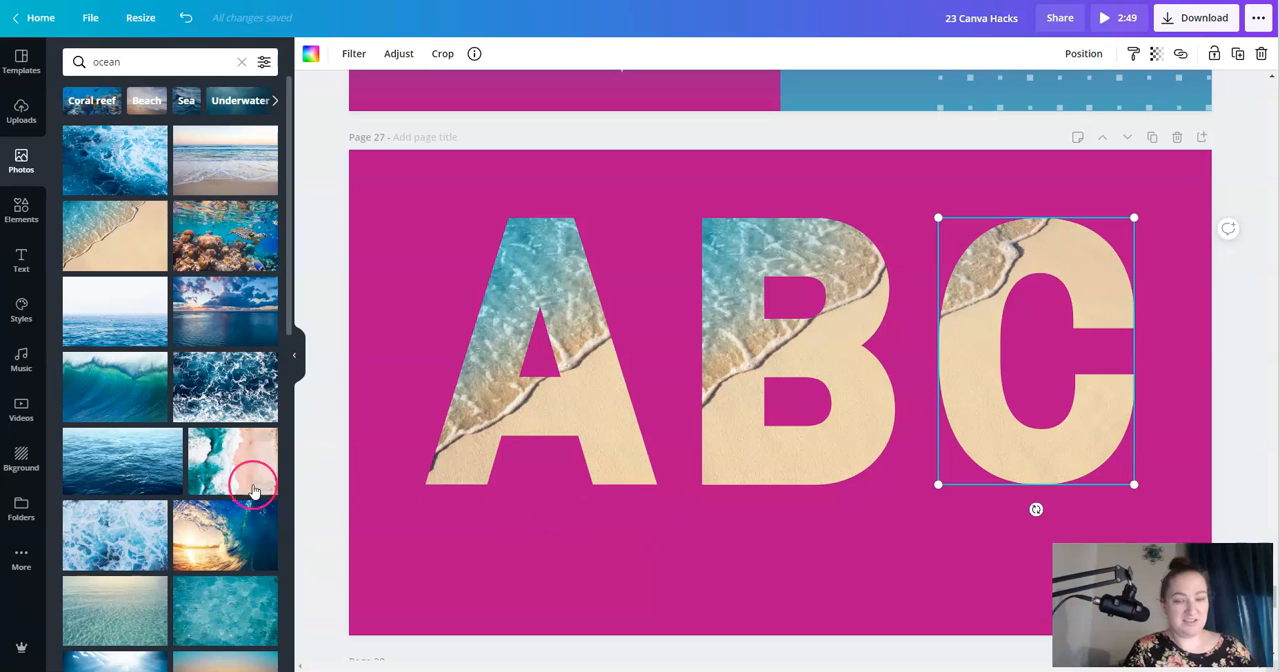
- Replace the A frame's photo with the curling sunset wave and browse further ocean photos
scroll(207, 490, "down", 1)
left_click_drag(207, 480, 492, 338)
scroll(177, 366, "down", 3)
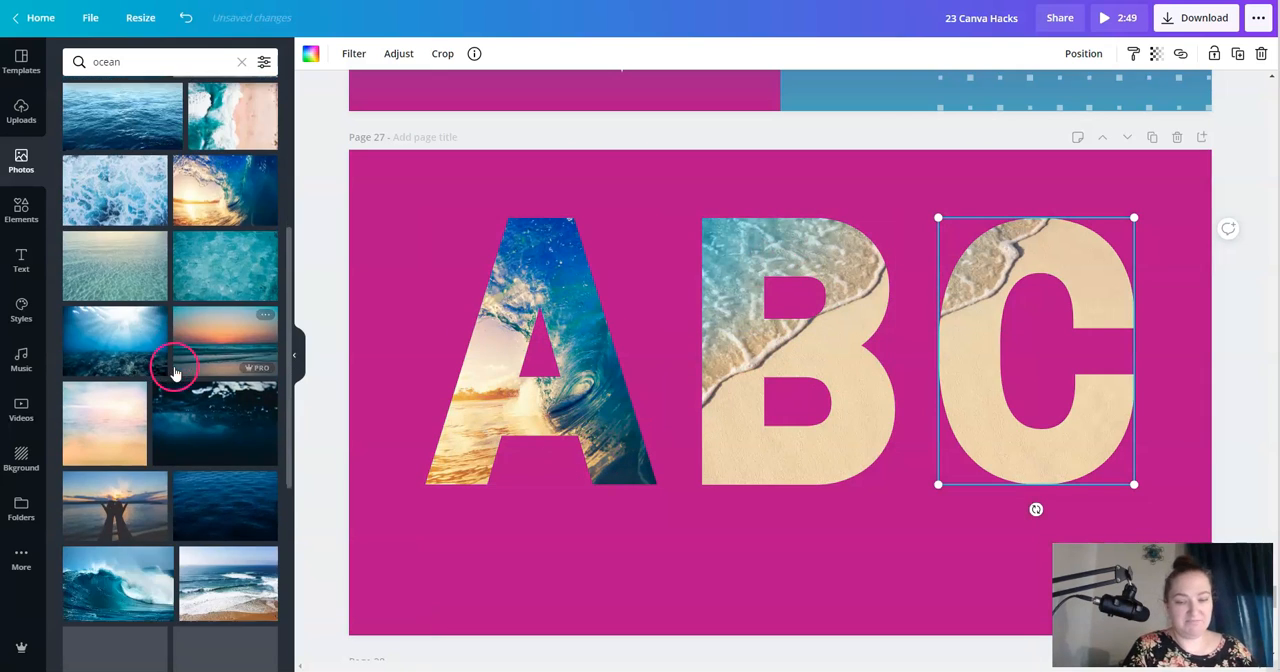
scroll(740, 404, "down", 6)
- Go to the "KEYBOARD SHORTCUTS" page and select its grouped background artwork
left_click(782, 311)
left_click(758, 349)
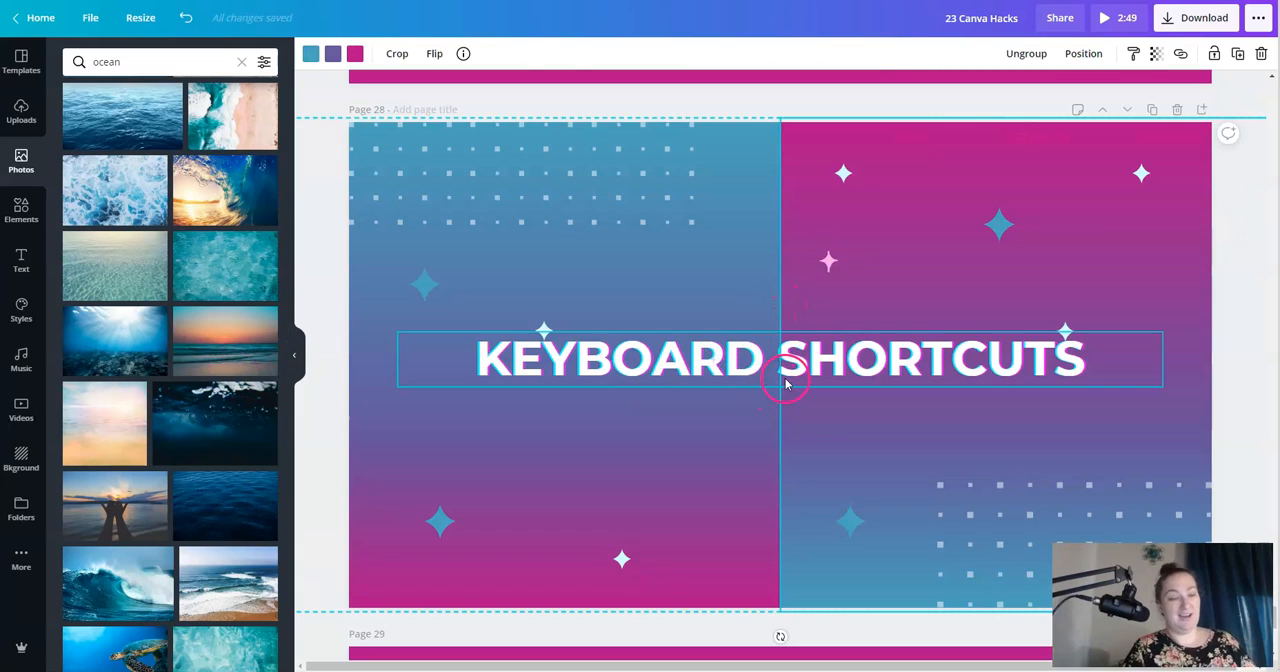